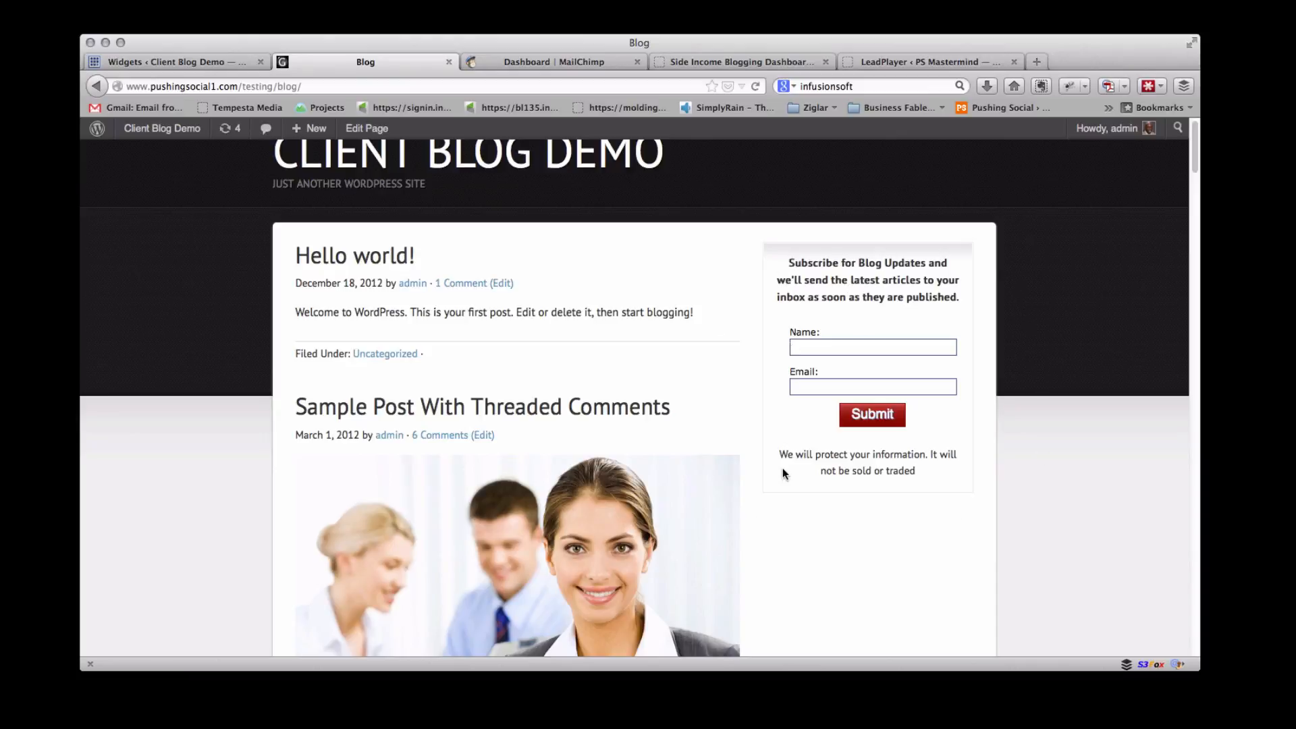
Open the signup form builder for the 1K Reader Challenge Webinar list in MailChimp
scroll(783, 472, "down", 2)
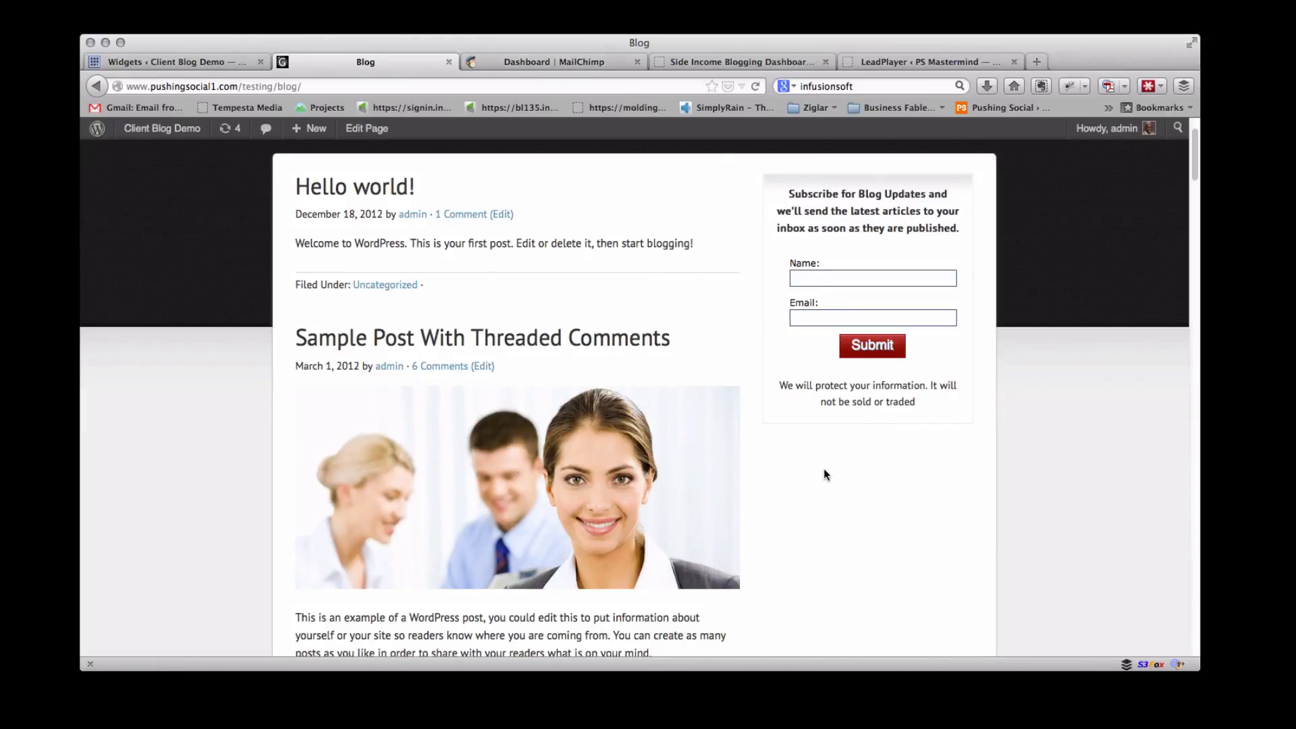
left_click(535, 62)
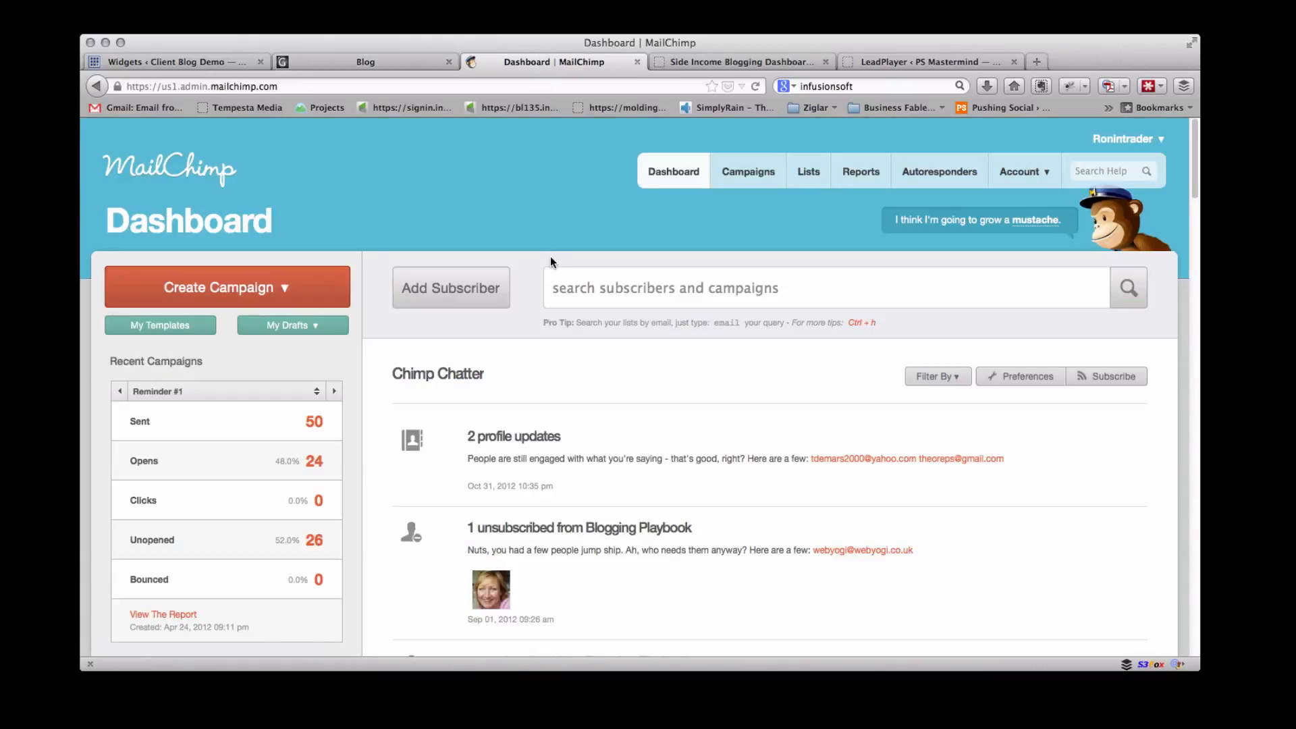
scroll(550, 262, "down", 2)
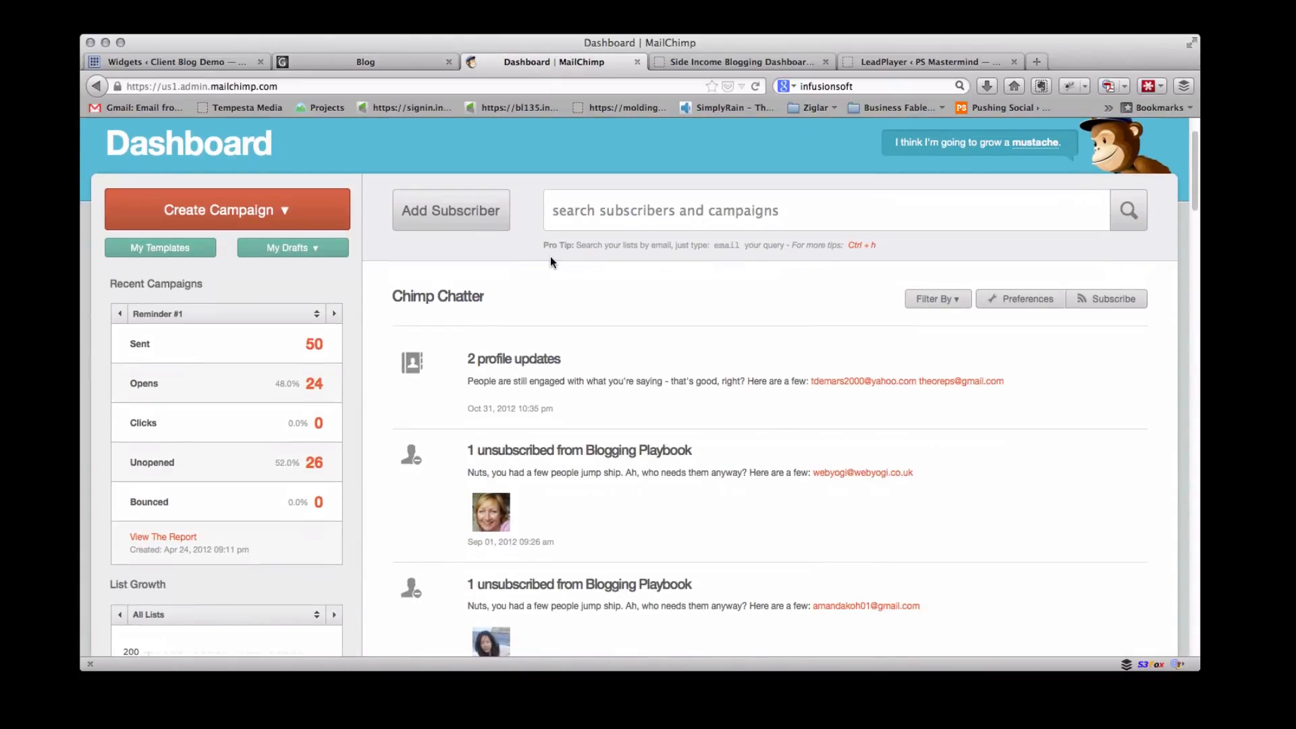
scroll(550, 258, "up", 2)
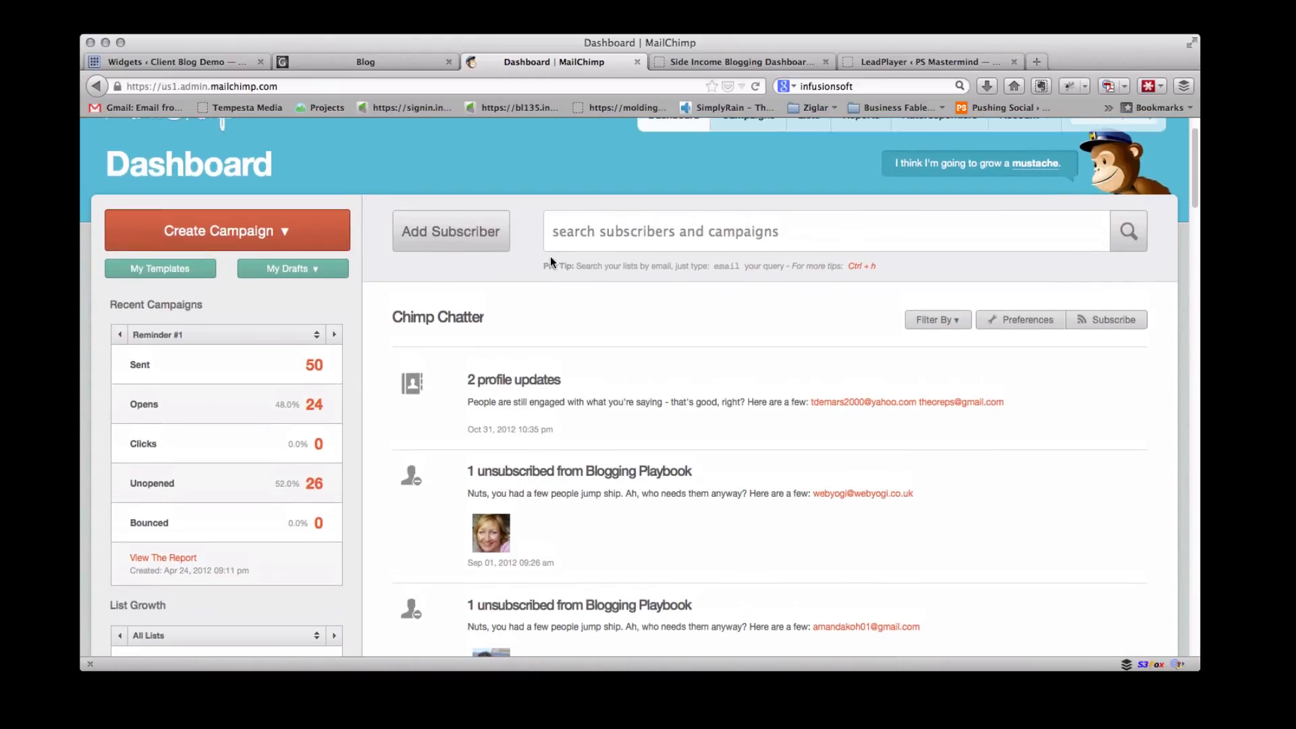
left_click(805, 174)
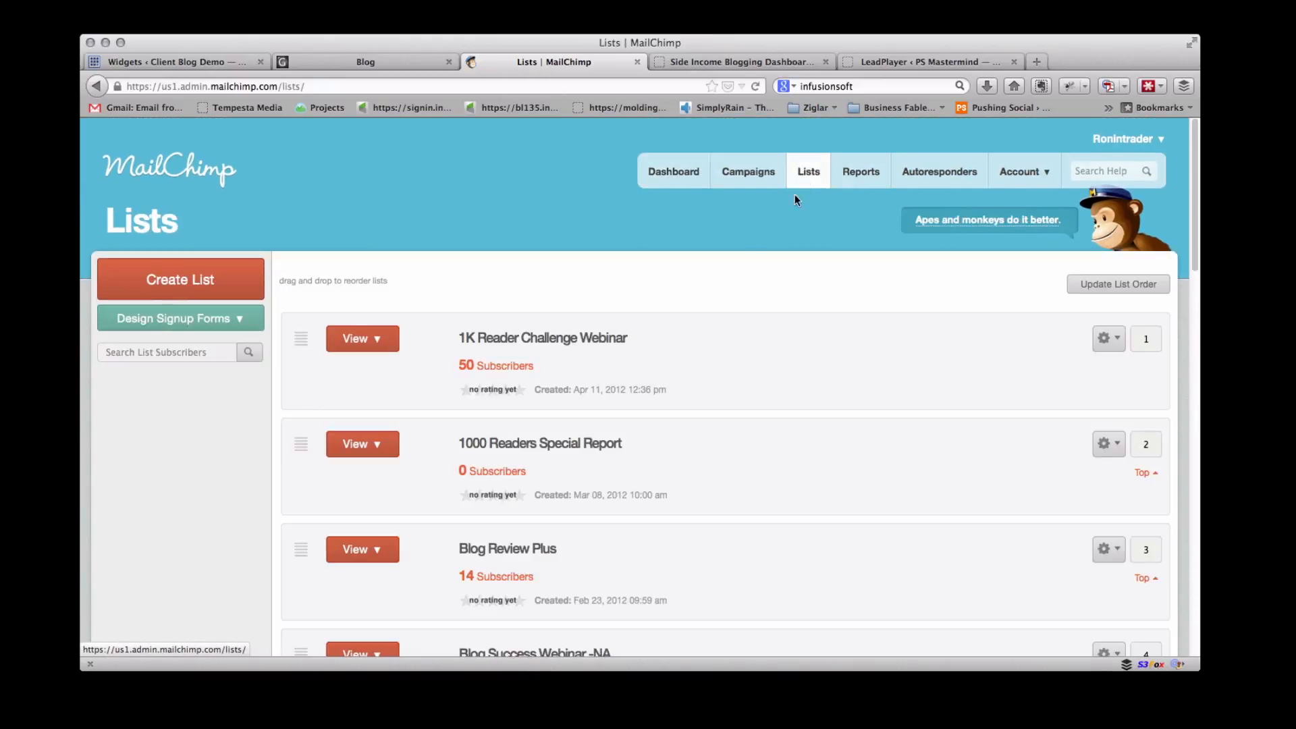
scroll(636, 375, "down", 2)
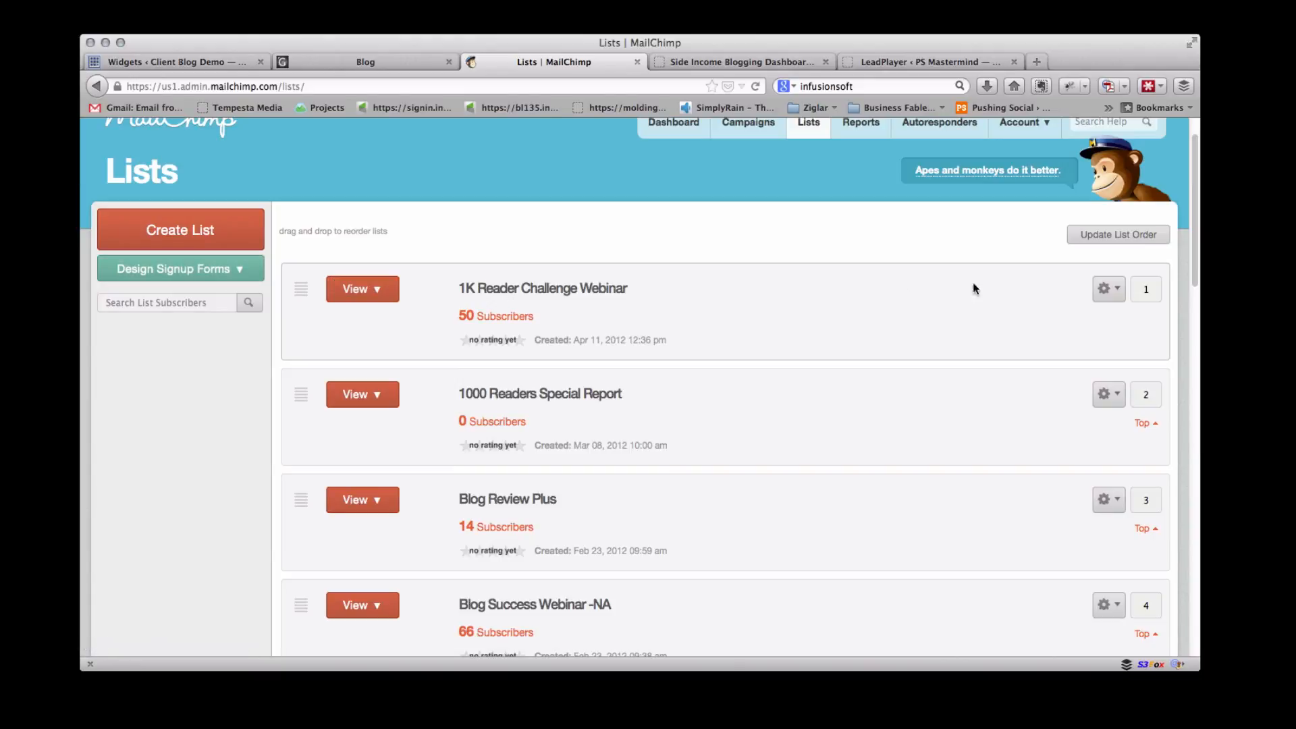
left_click(1119, 292)
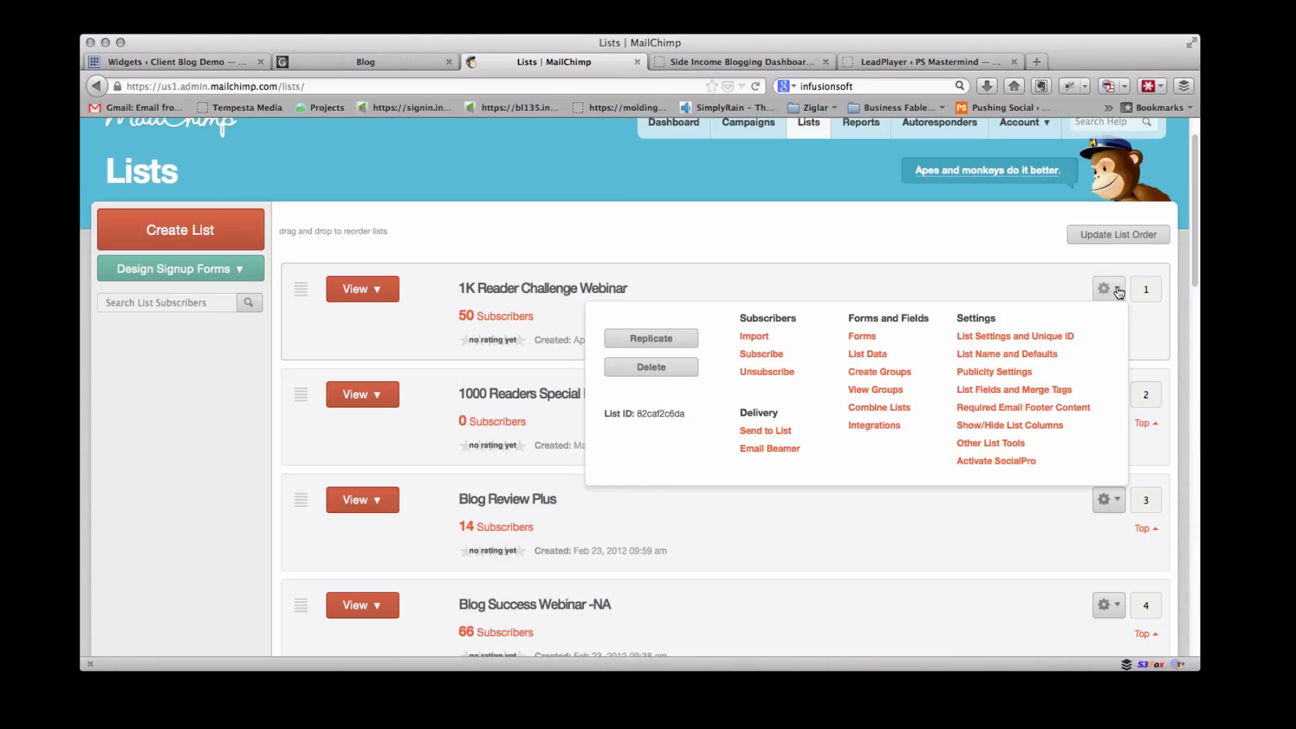
left_click(862, 337)
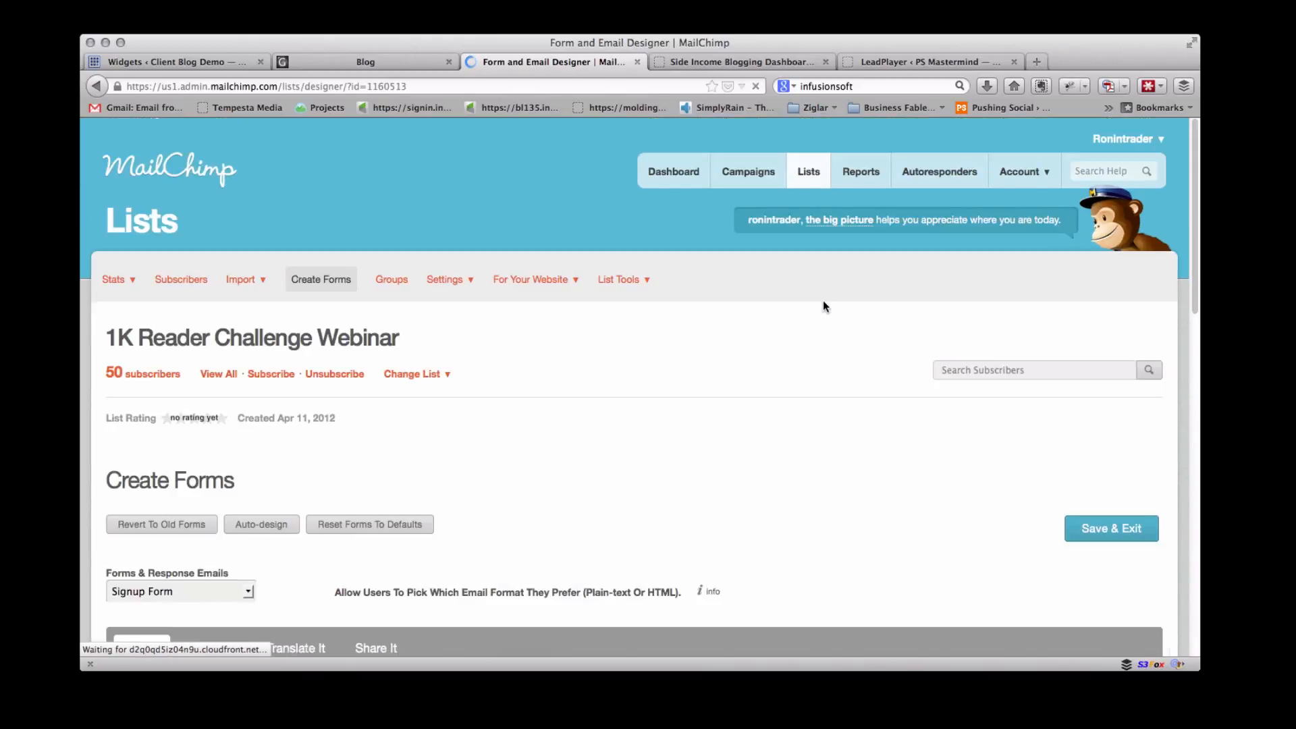
Compare the form builder's fields with the subscribe widget on the blog page
scroll(569, 353, "down", 2)
scroll(569, 352, "down", 10)
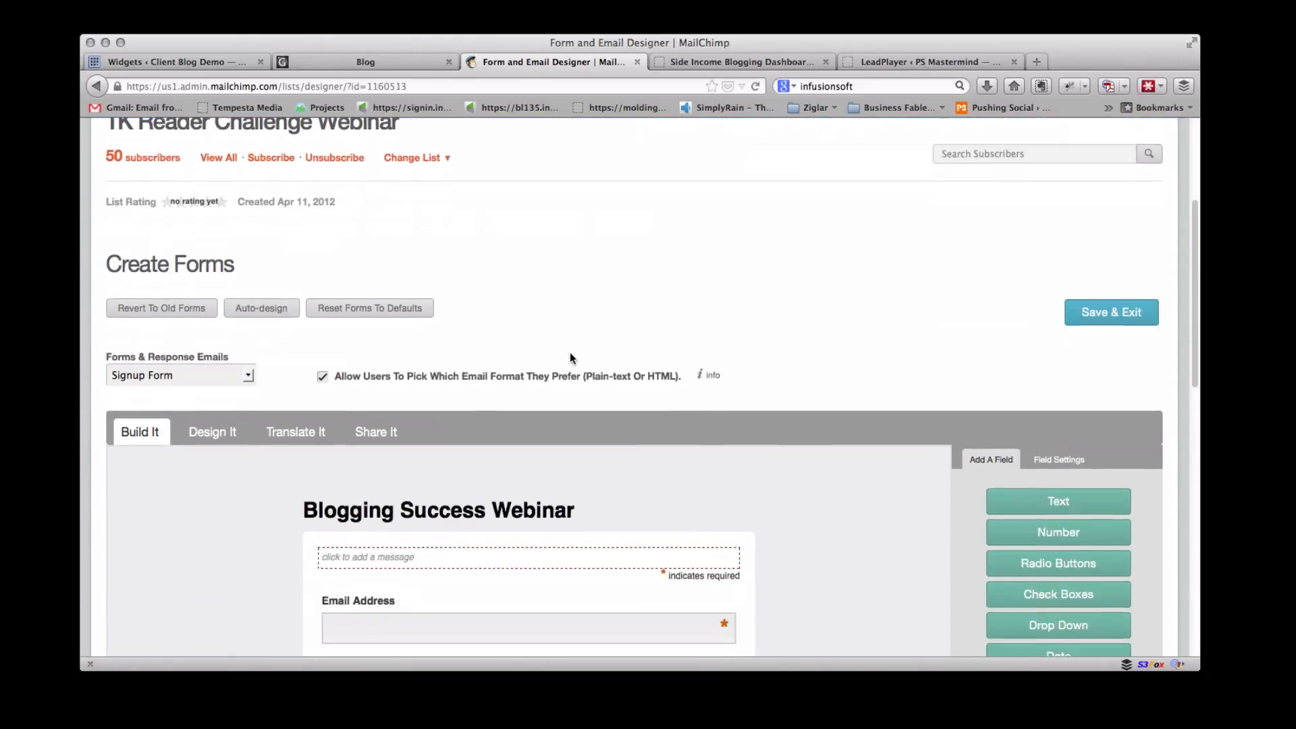
scroll(570, 357, "up", 2)
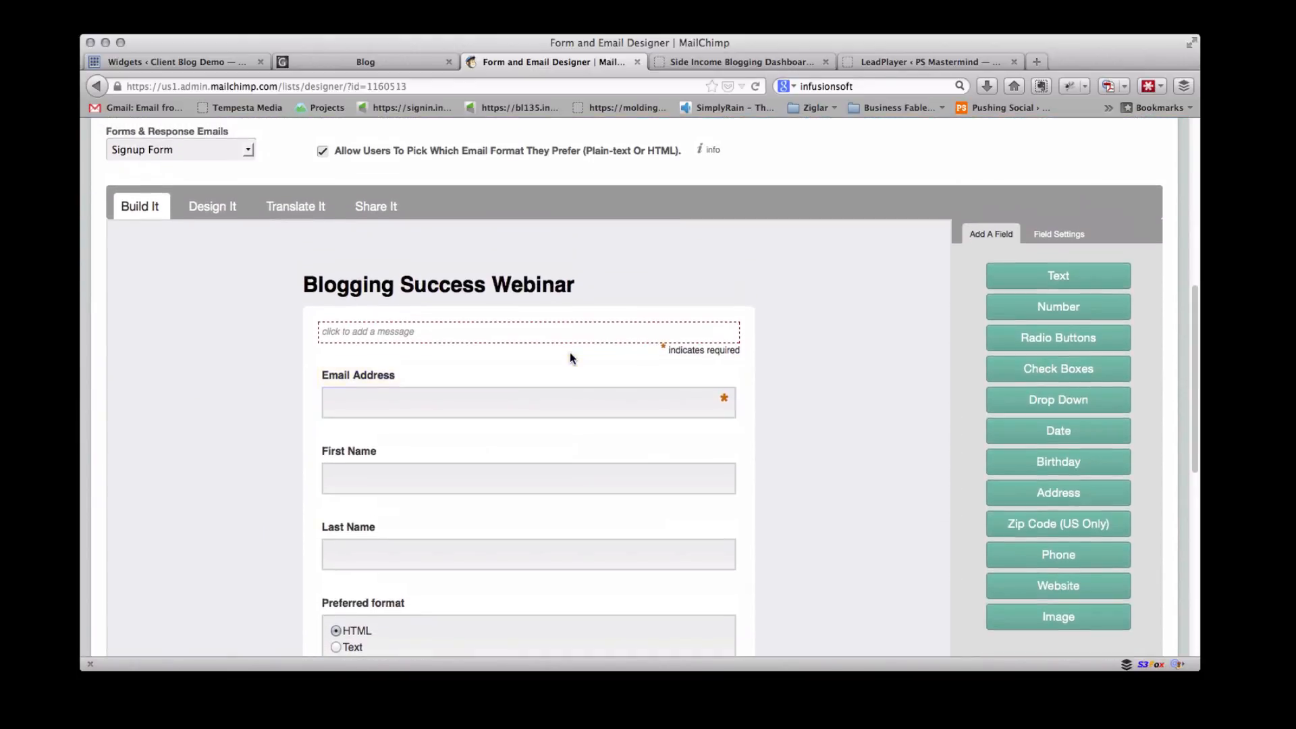
scroll(570, 357, "down", 3)
scroll(570, 358, "up", 1)
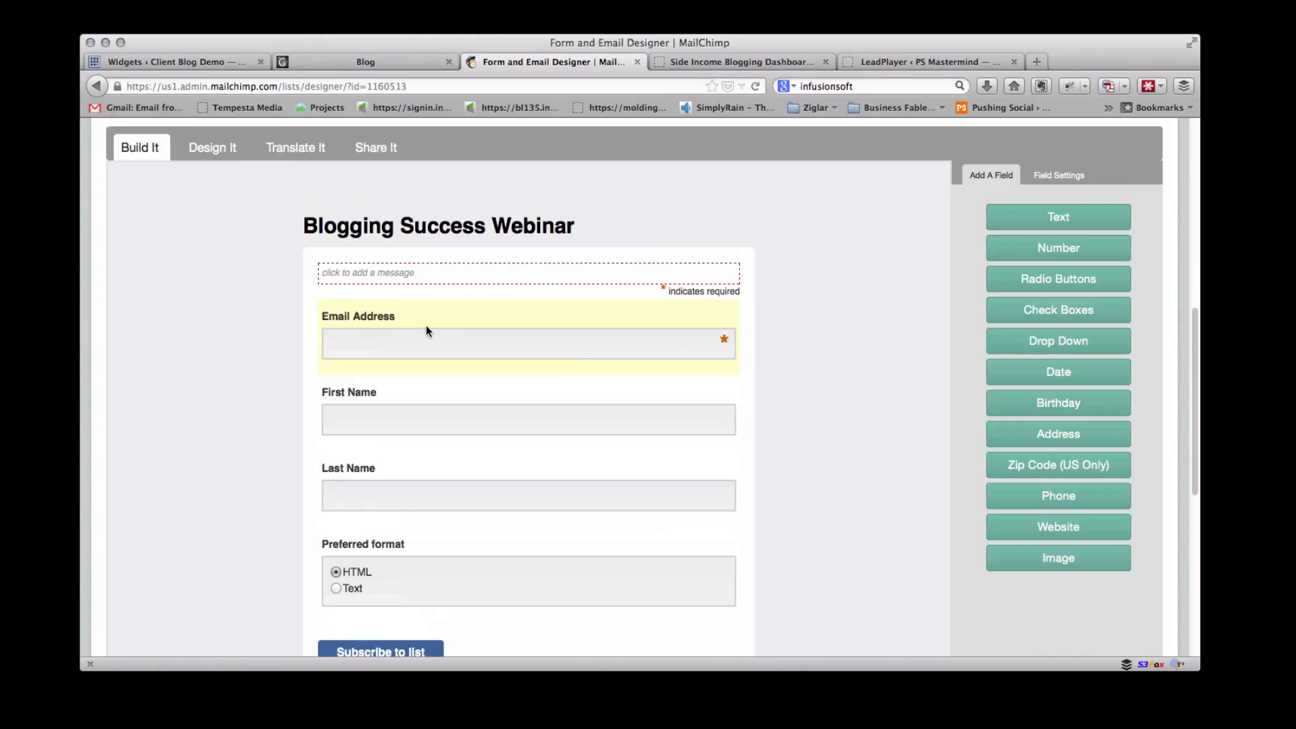
scroll(426, 325, "down", 1)
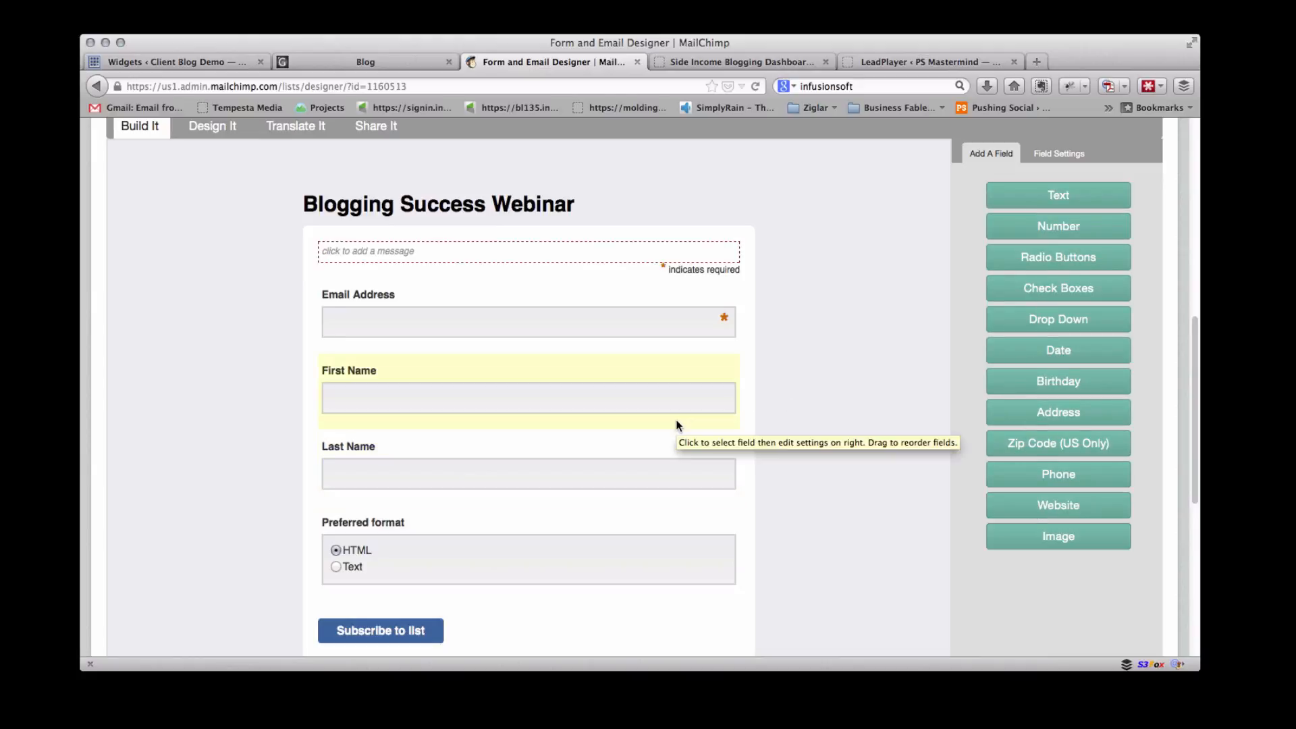
scroll(677, 424, "up", 2)
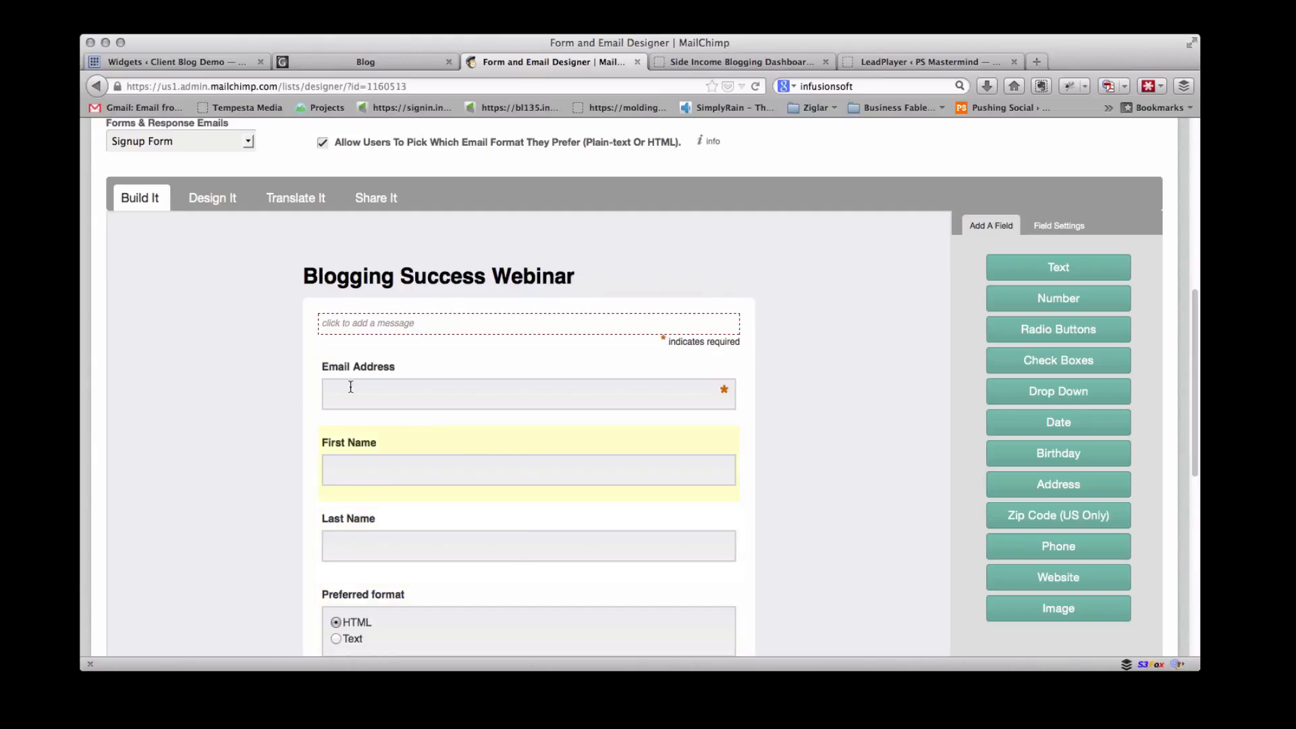
left_click(384, 62)
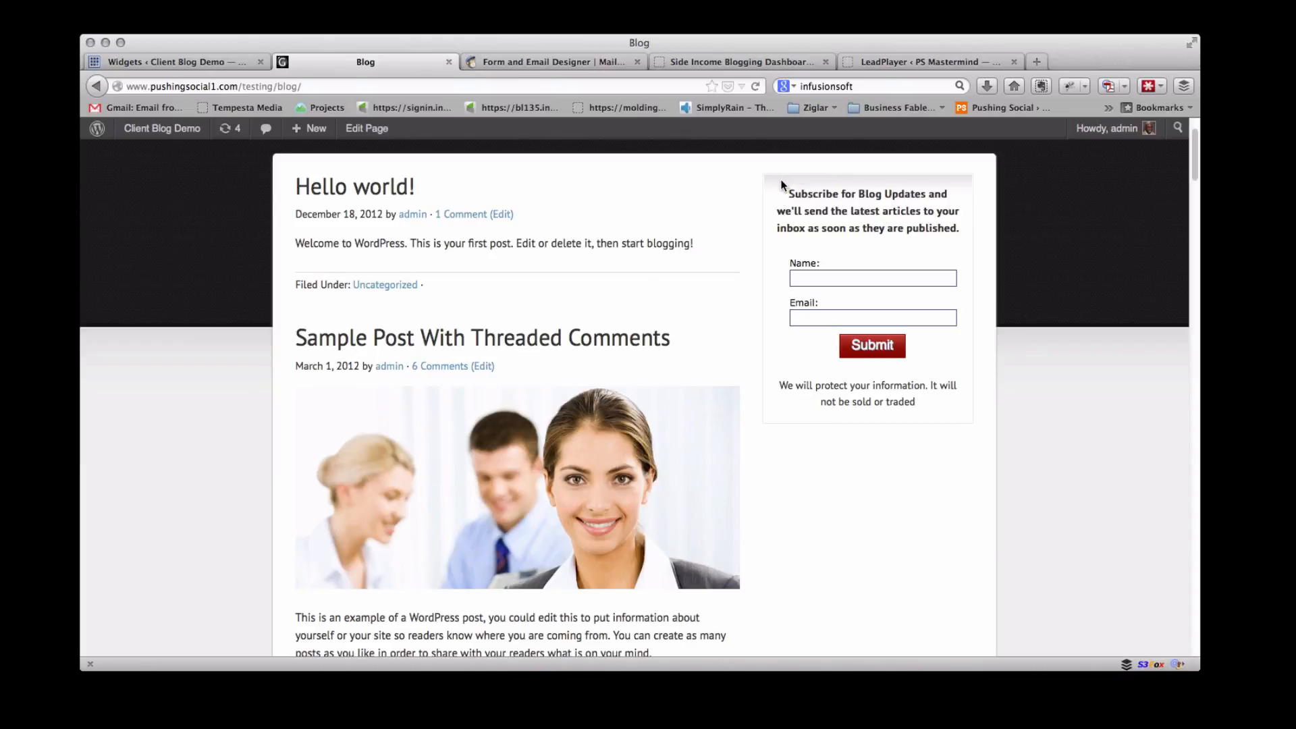
left_click(550, 66)
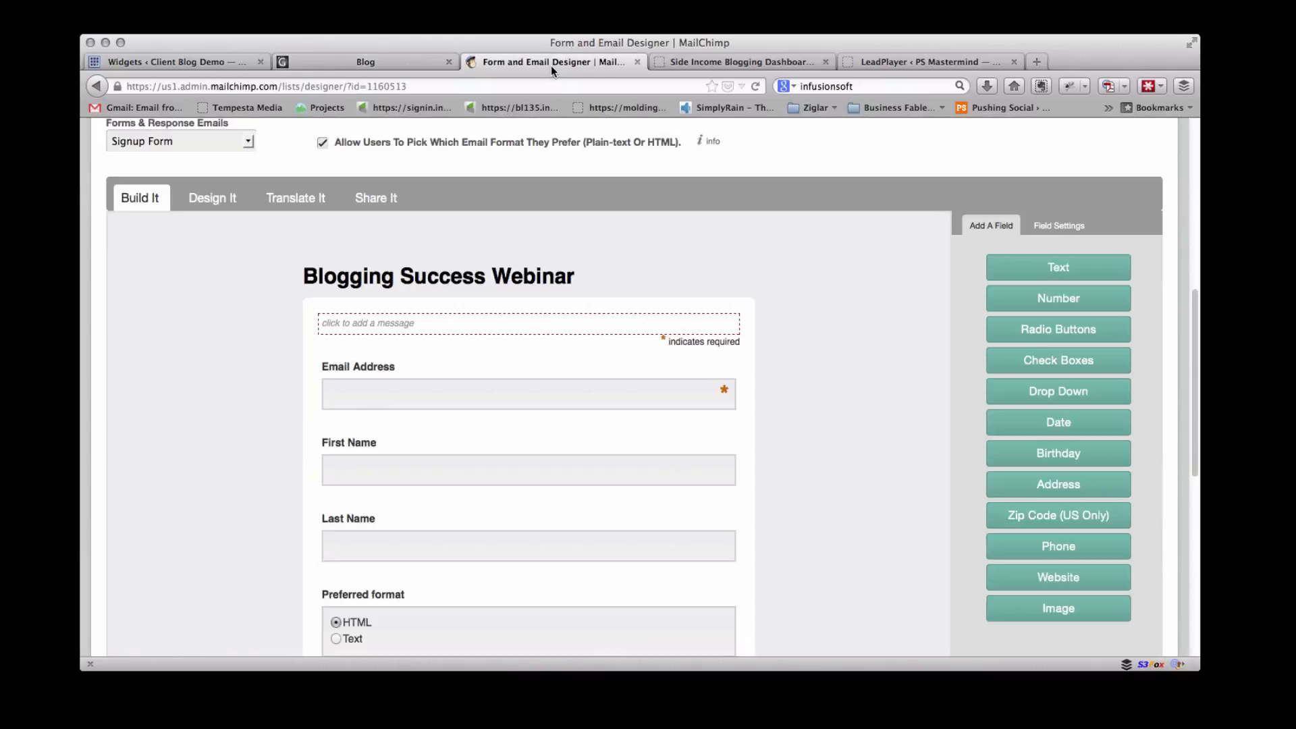
scroll(614, 236, "up", 2)
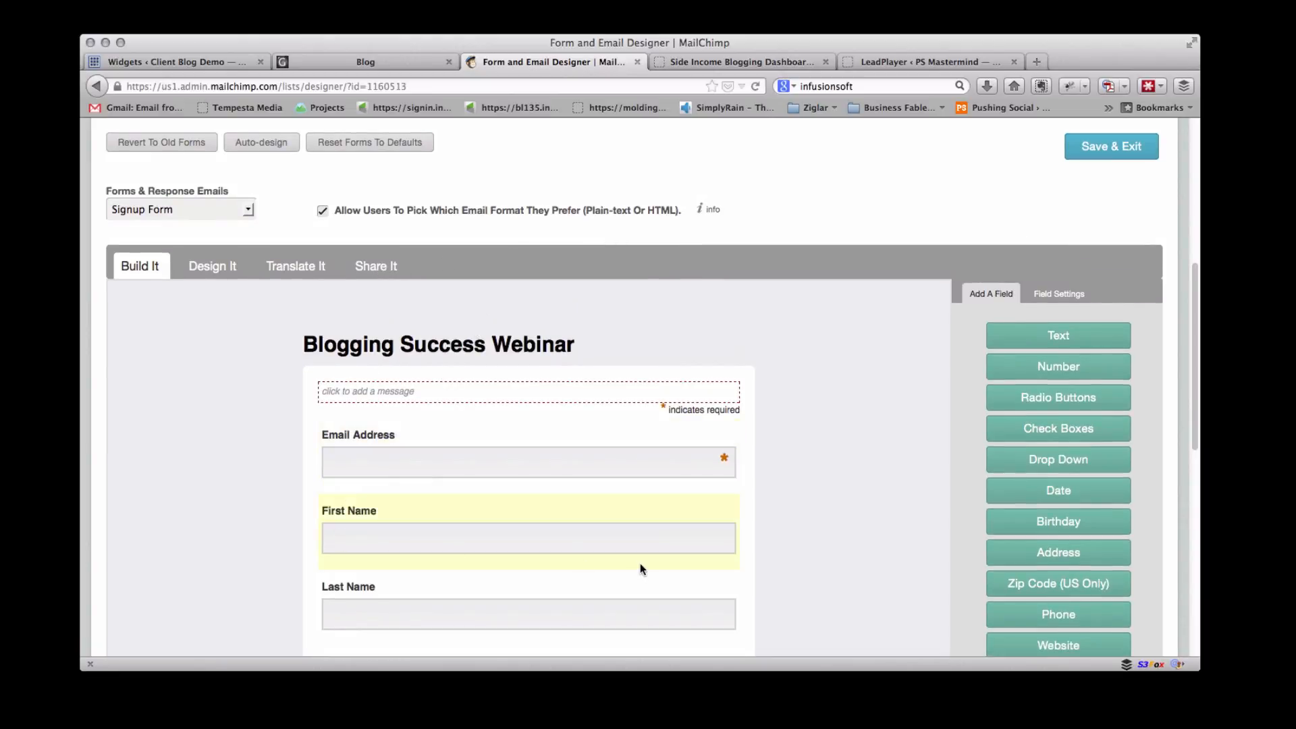
scroll(667, 410, "down", 2)
scroll(667, 410, "up", 1)
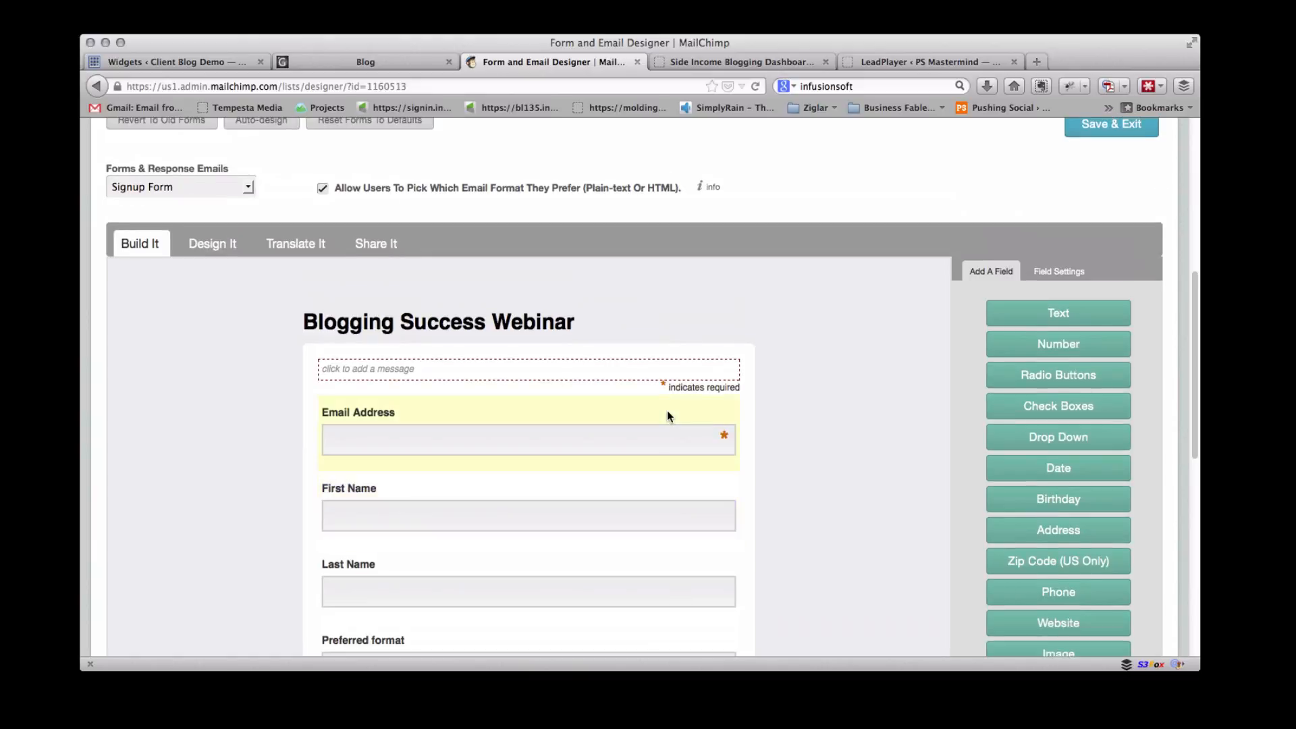
Open the embed code generator for a small subscribe form from the form's sharing options
left_click(383, 250)
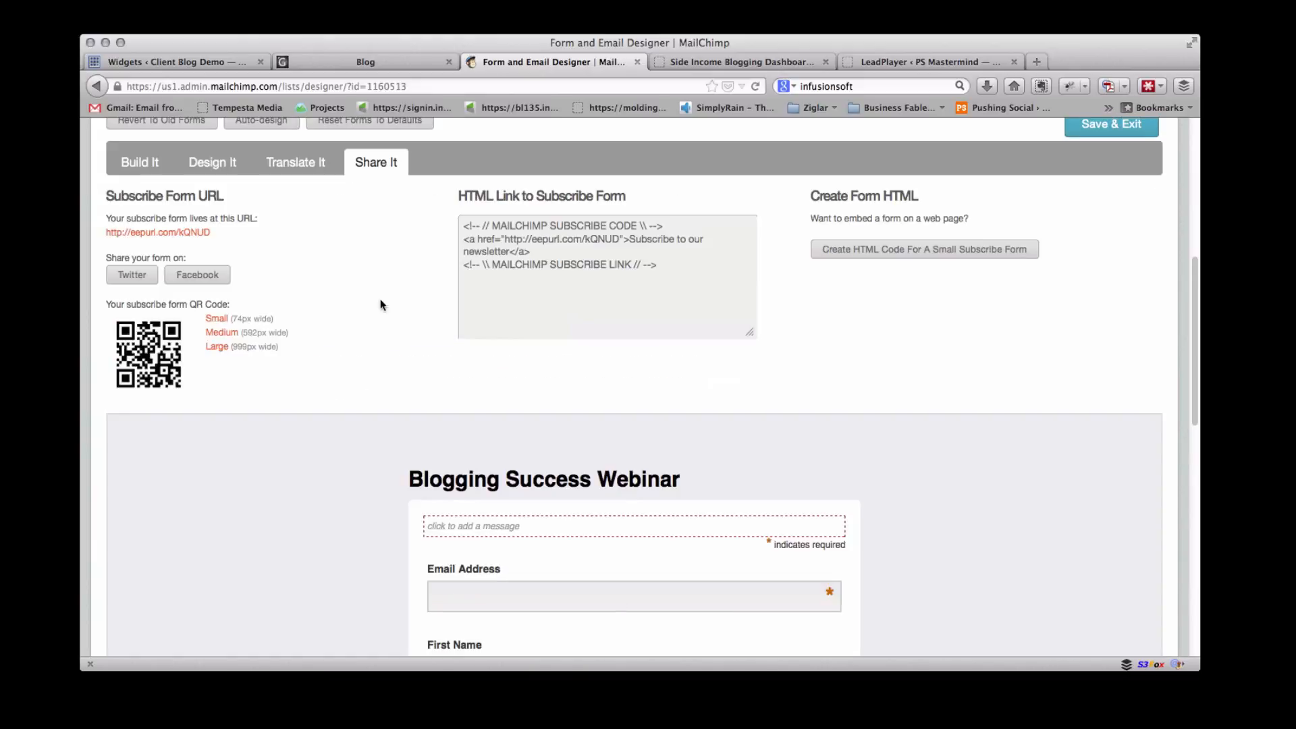
scroll(374, 328, "down", 1)
scroll(374, 328, "up", 1)
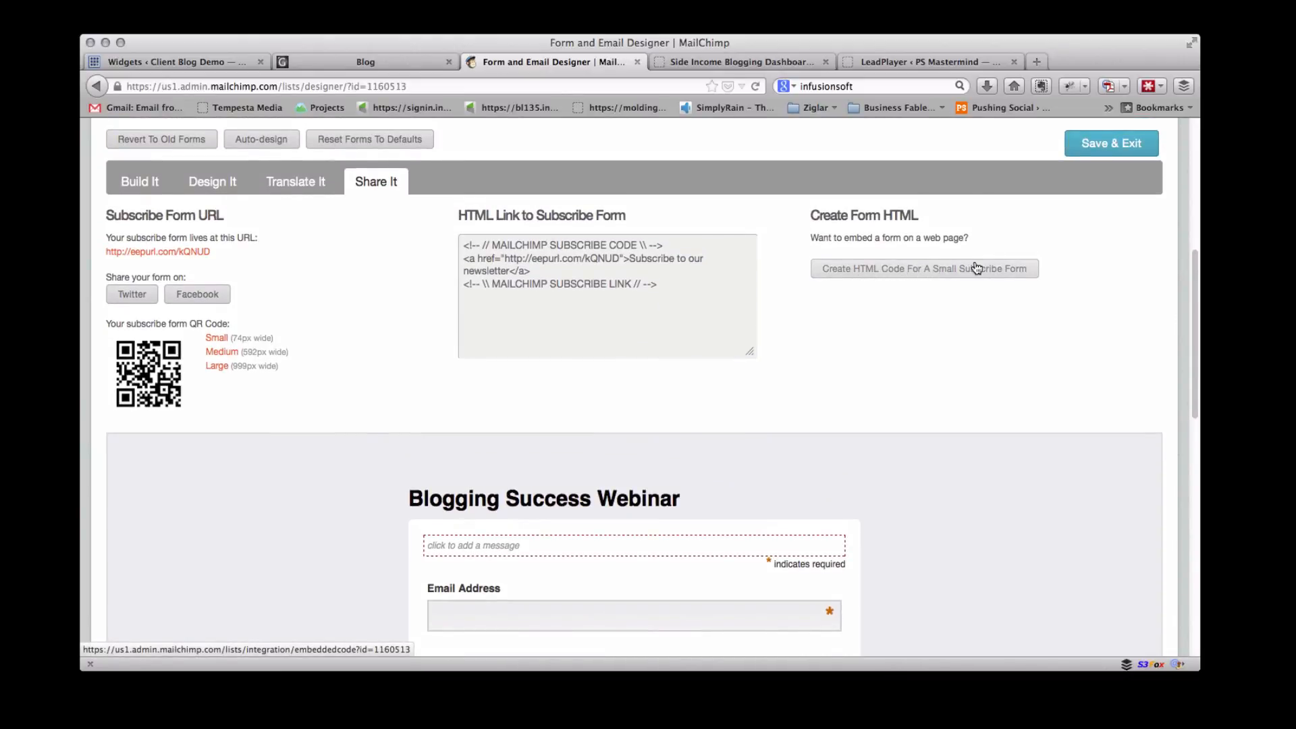
left_click(1013, 268)
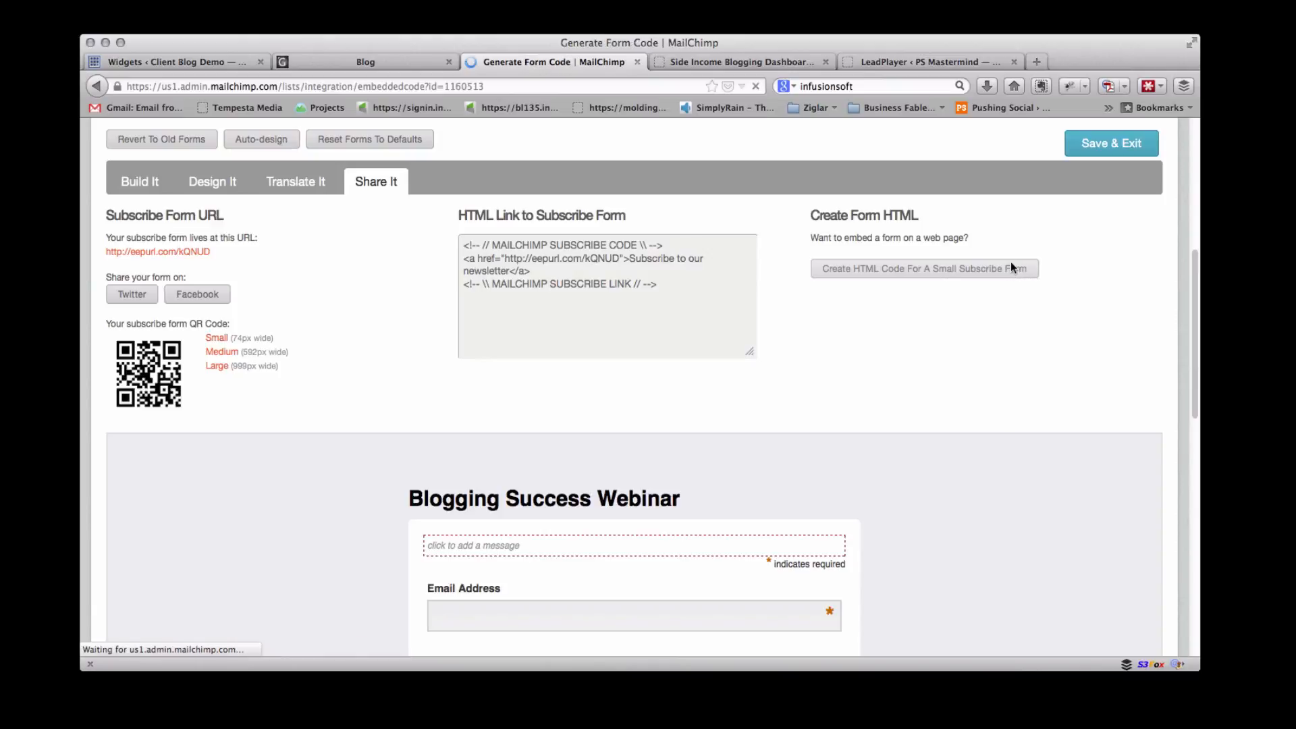
scroll(886, 339, "down", 1)
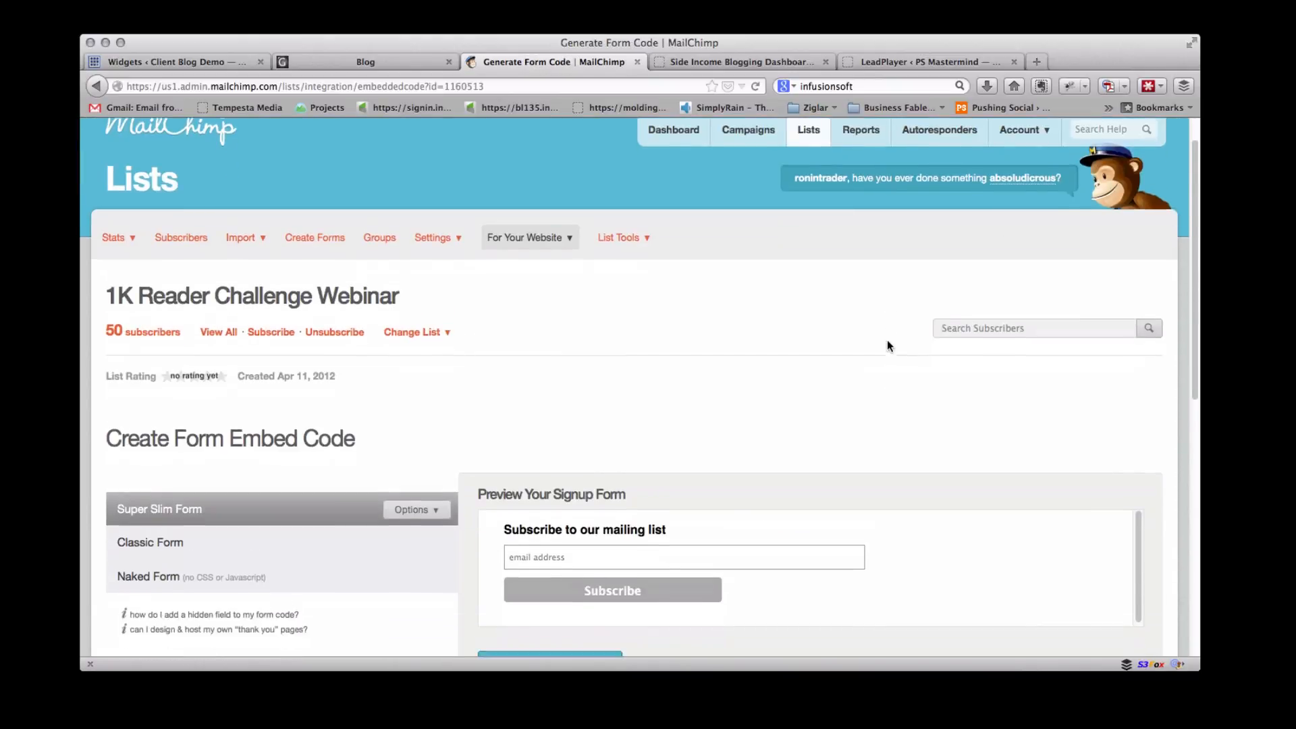
scroll(887, 341, "down", 5)
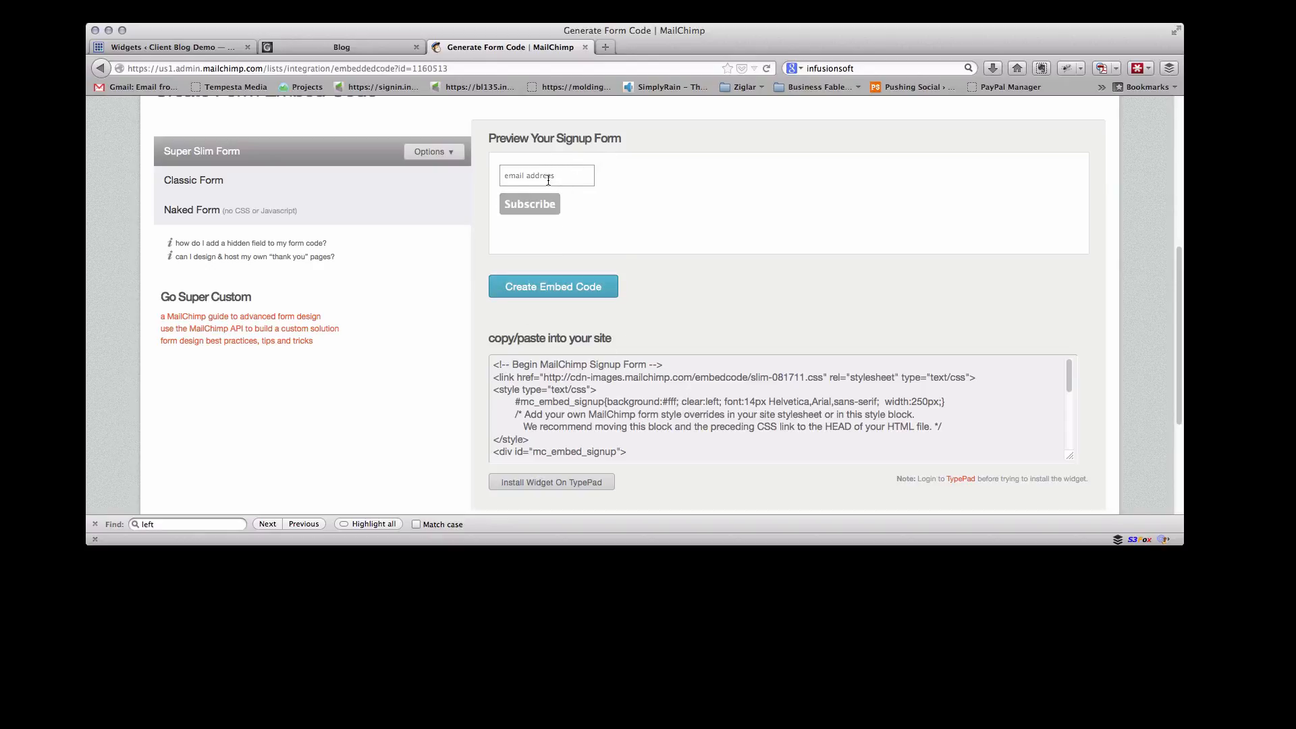
Preview the Classic form style and then select the Naked Form style
left_click(243, 181)
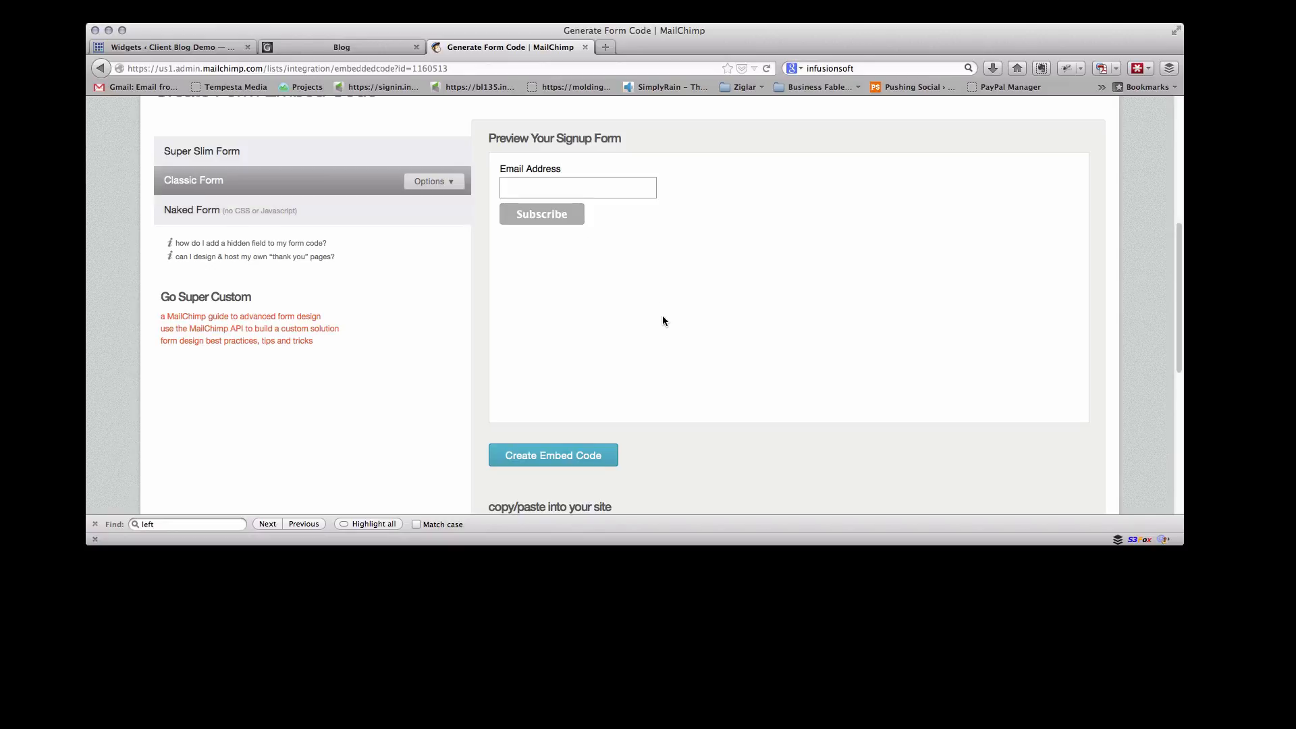
scroll(662, 314, "down", 5)
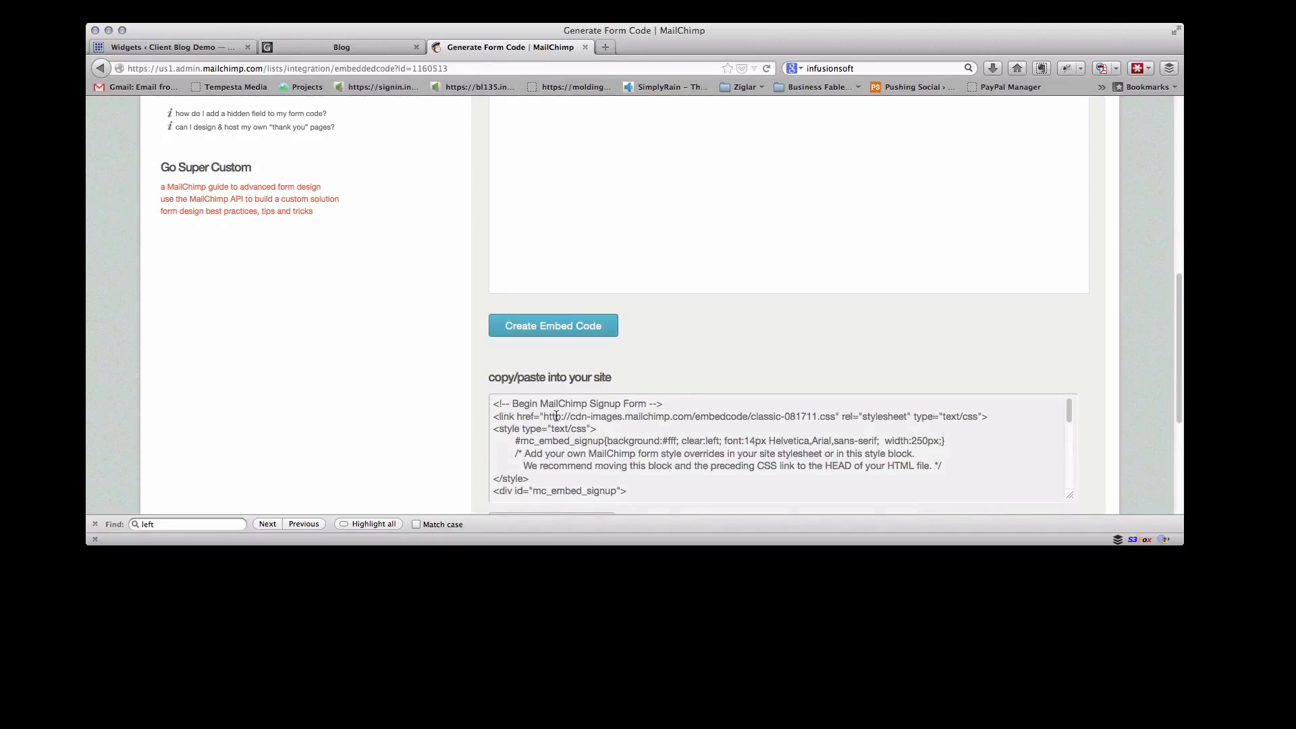
scroll(562, 226, "up", 7)
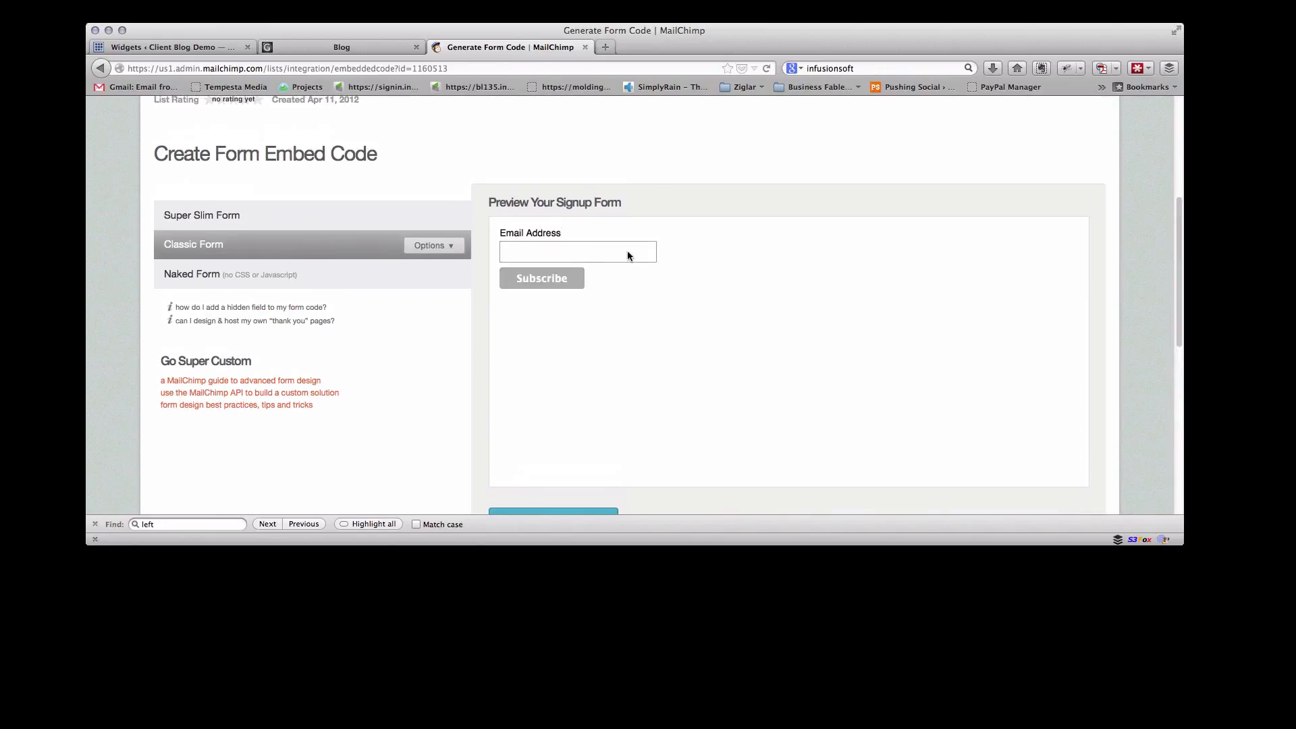
left_click(271, 282)
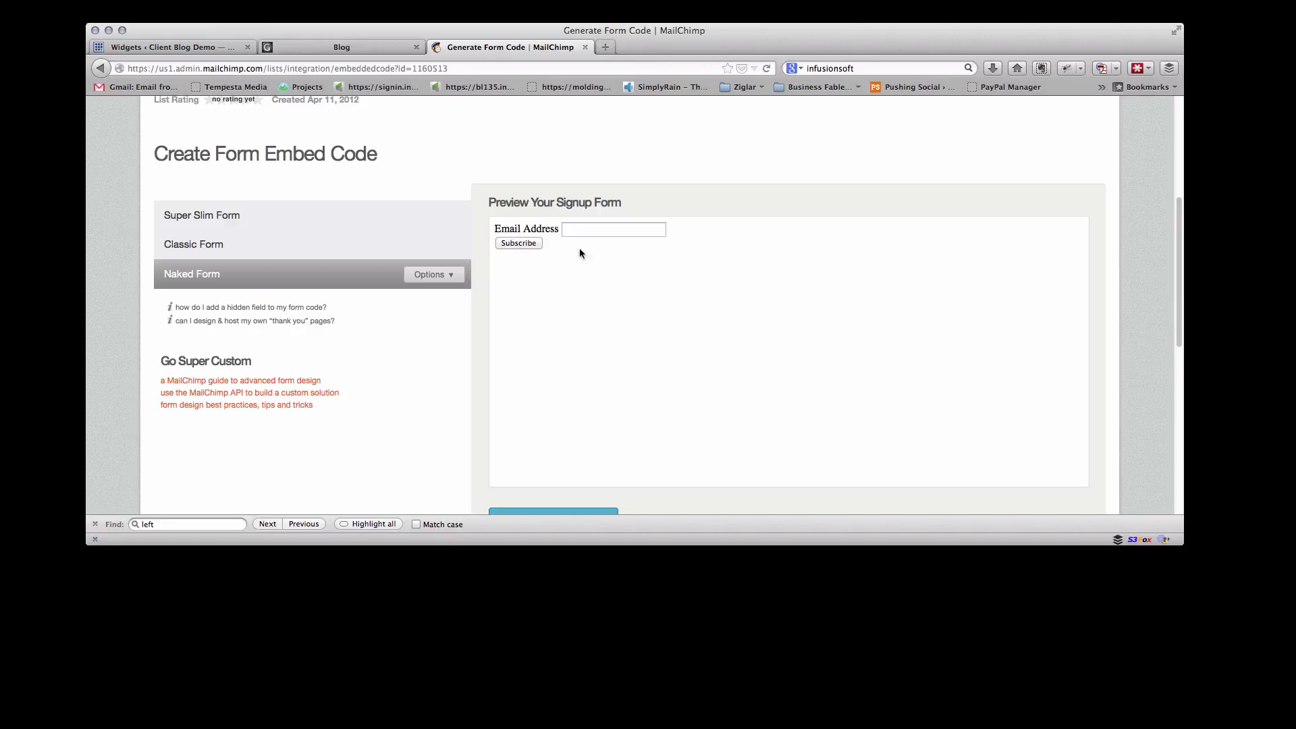
Preview the Naked Form options by toggling the title, required field indicators and format options on and off
left_click(458, 279)
scroll(443, 284, "down", 2)
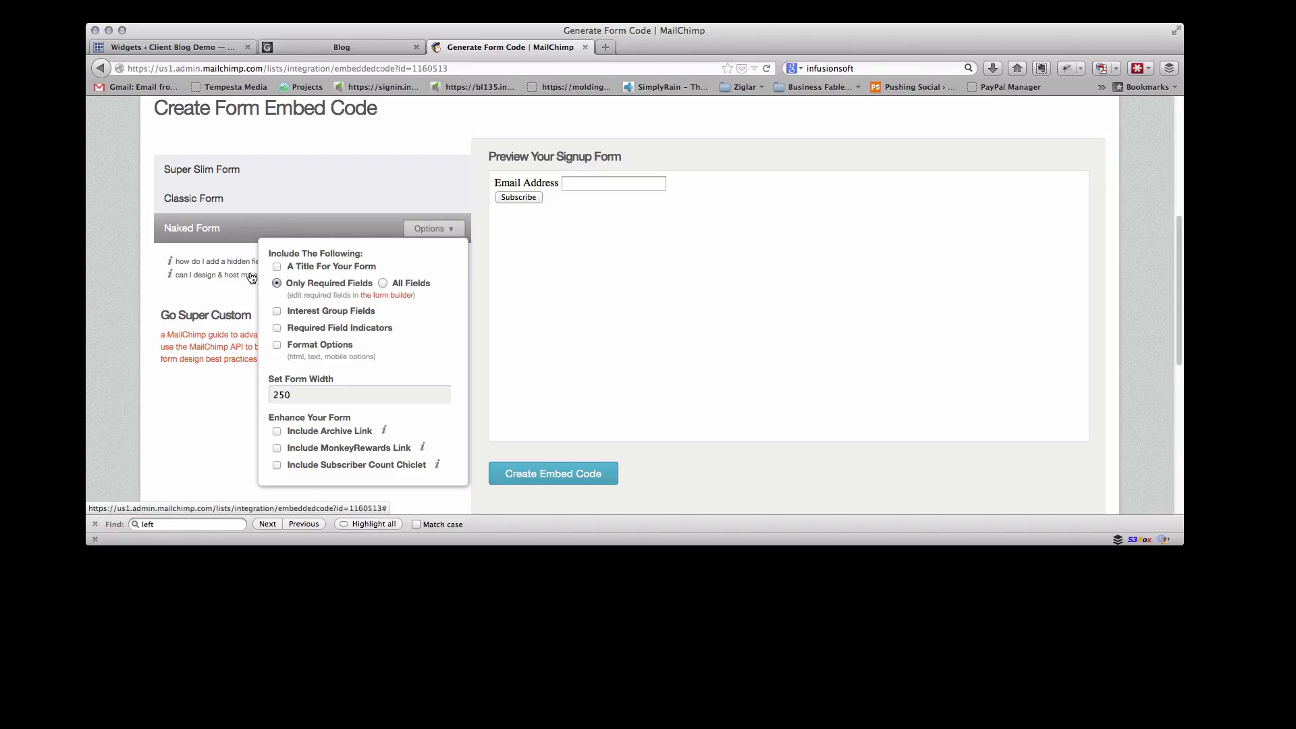
left_click(277, 267)
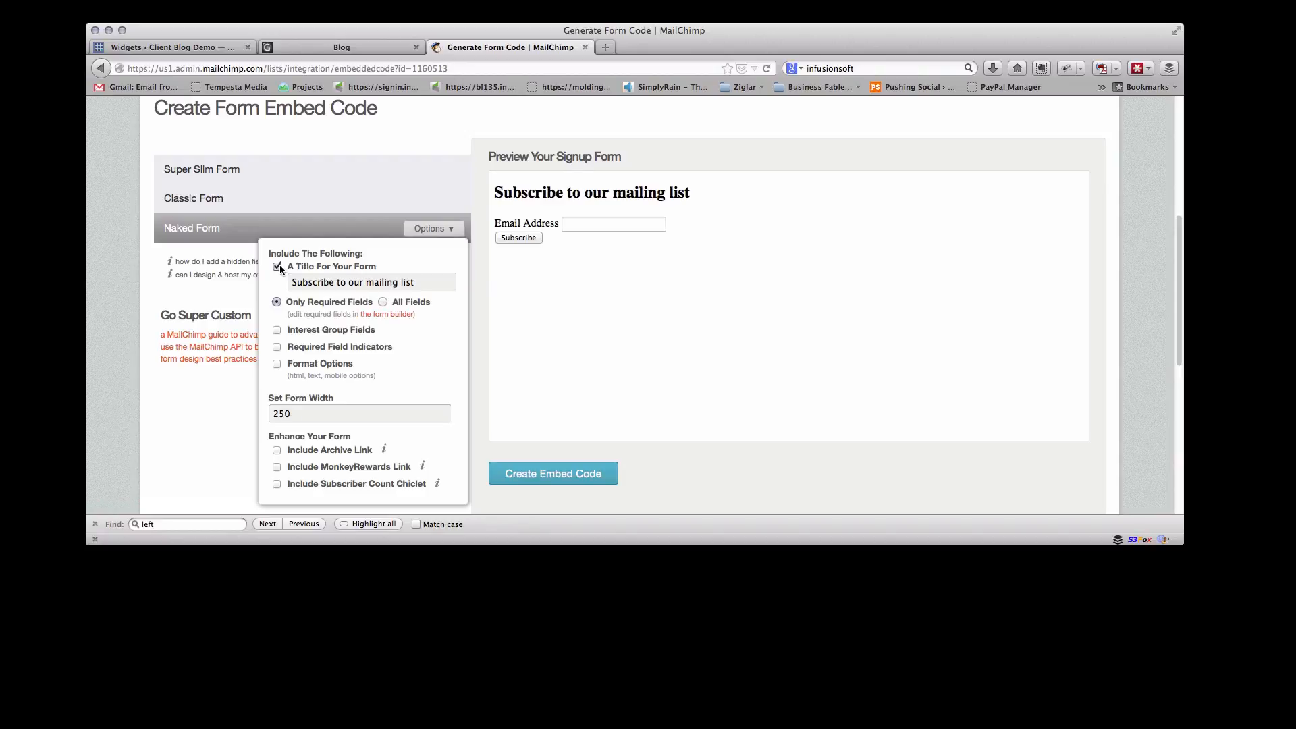
left_click(278, 267)
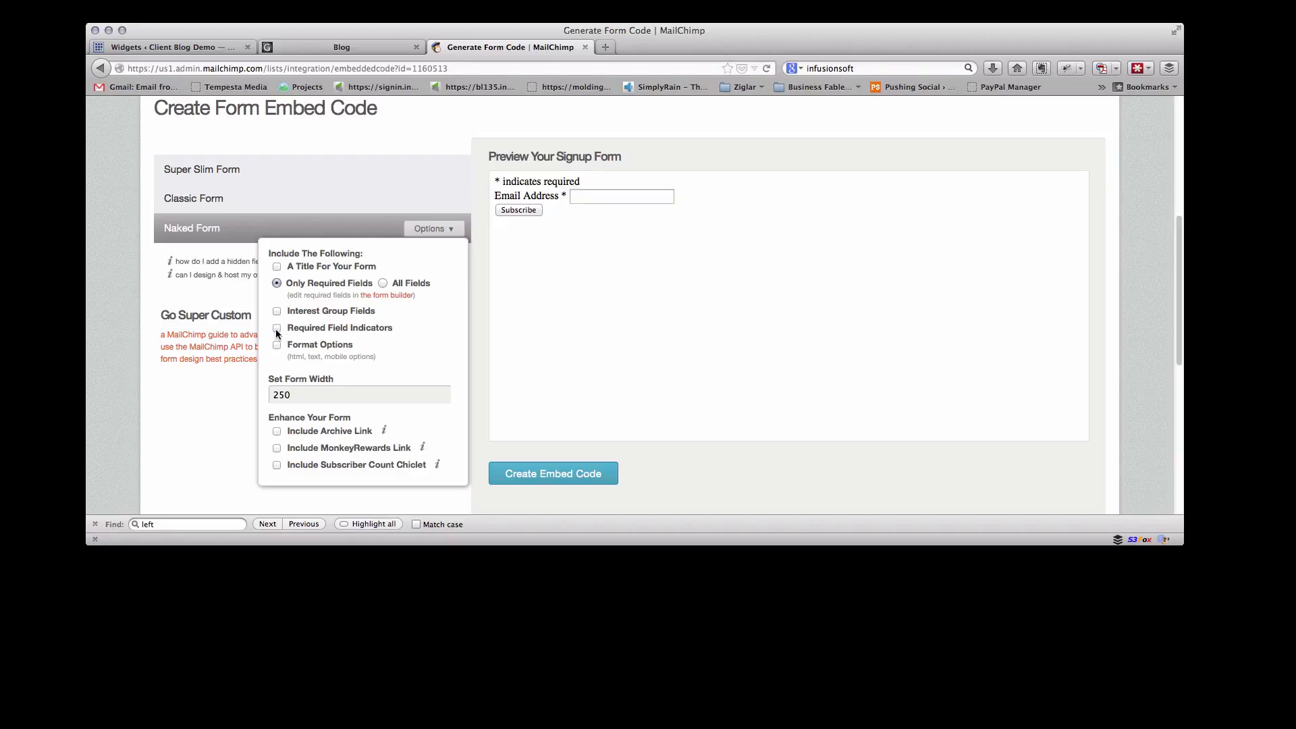
left_click(276, 329)
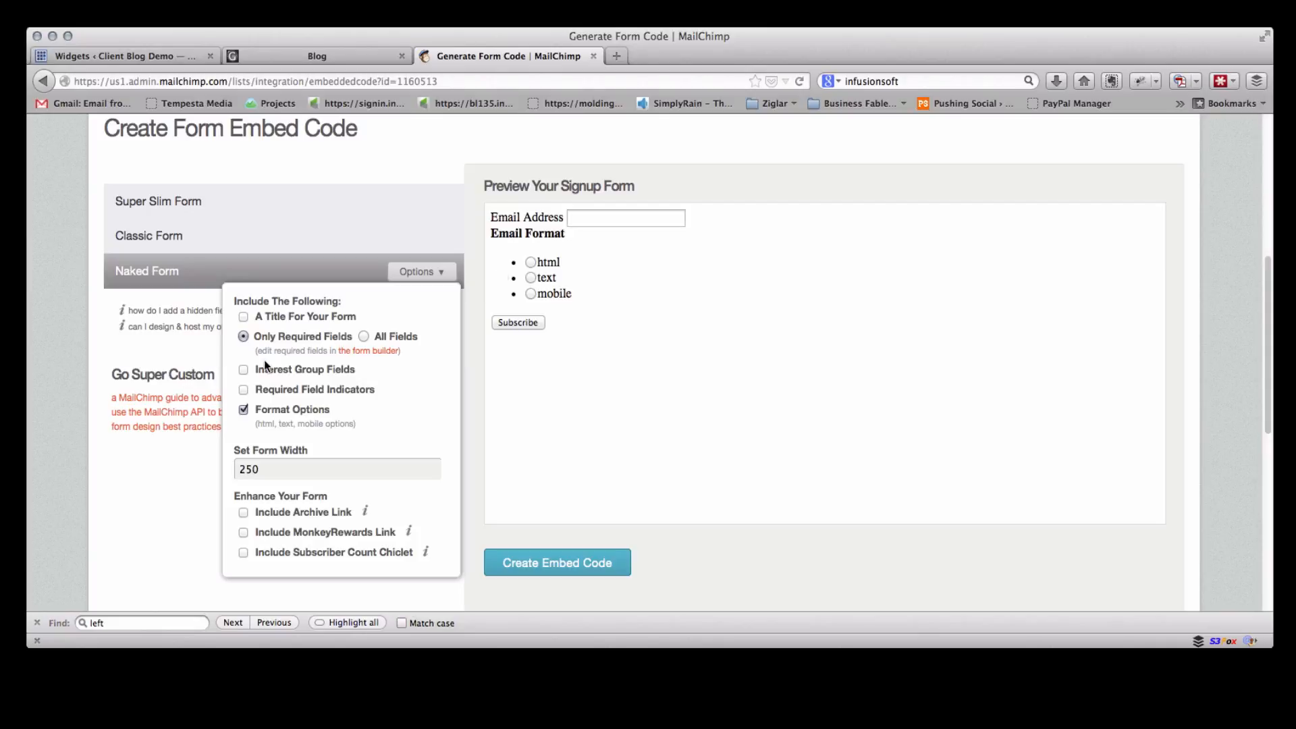
left_click(243, 410)
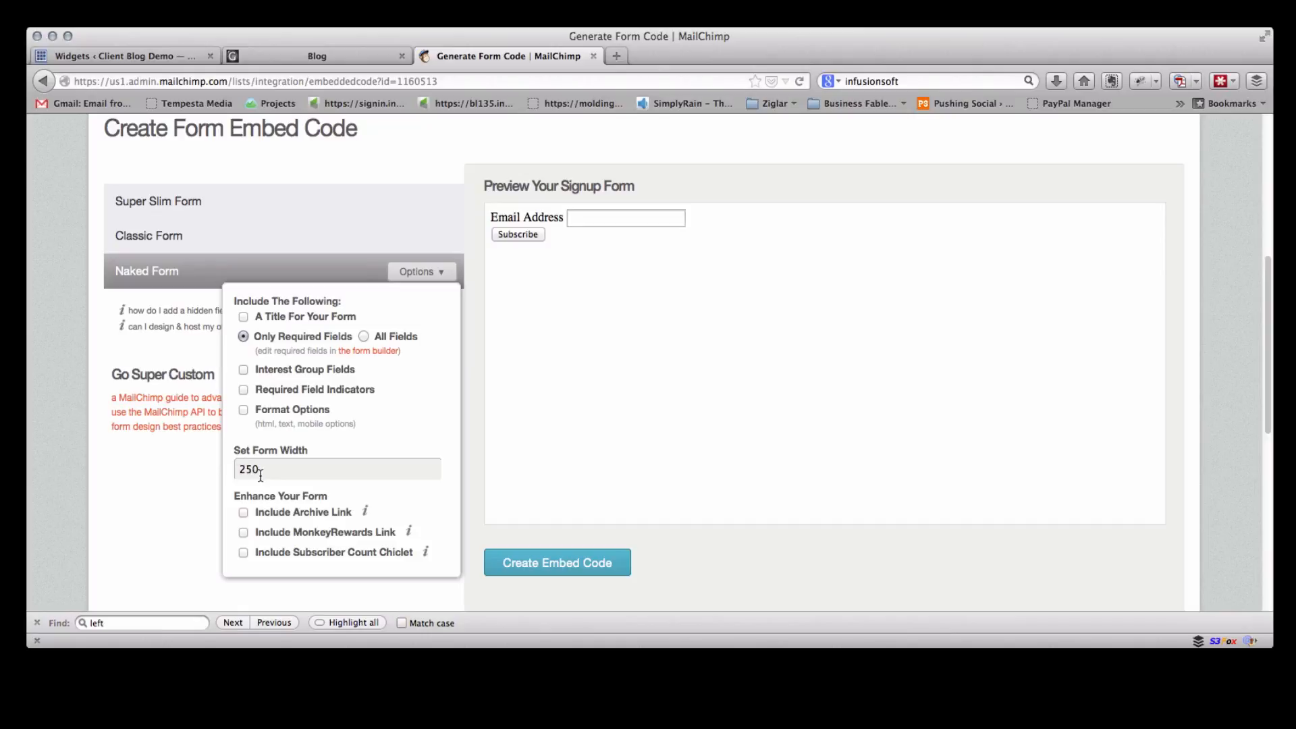
left_click_drag(261, 474, 225, 468)
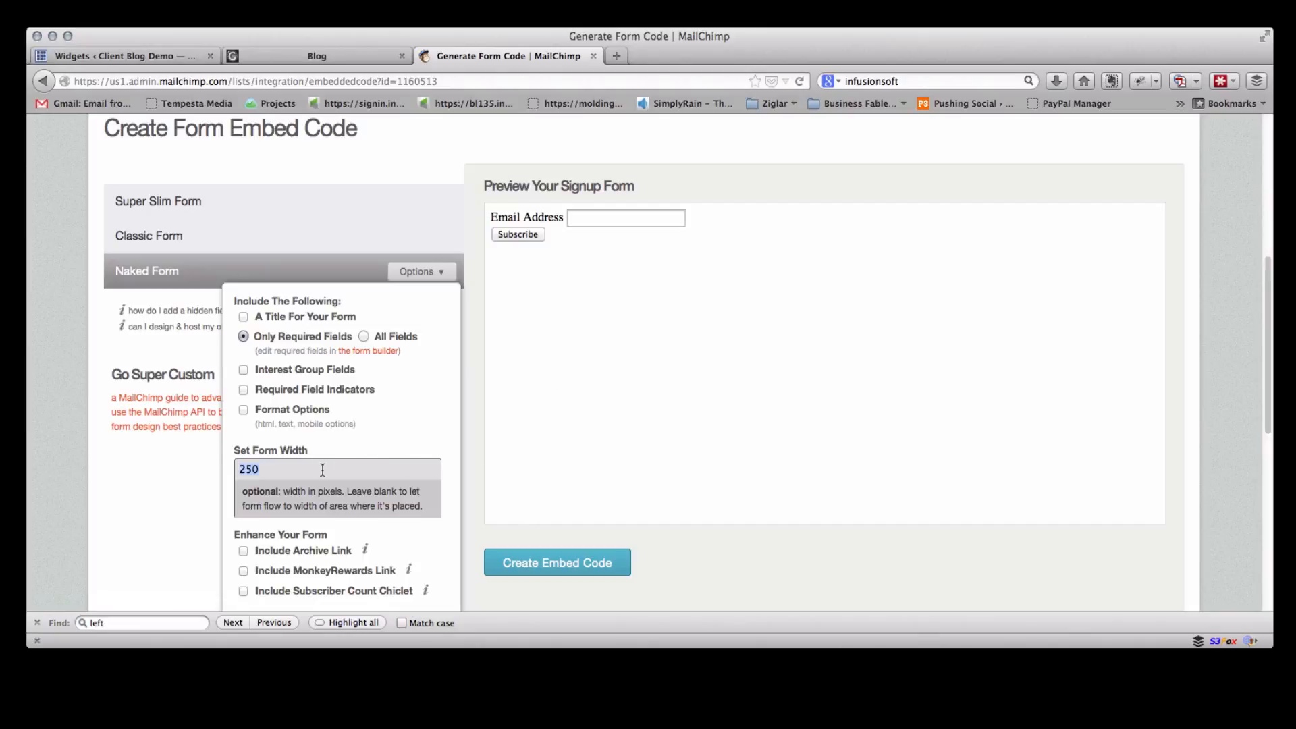
left_click(353, 433)
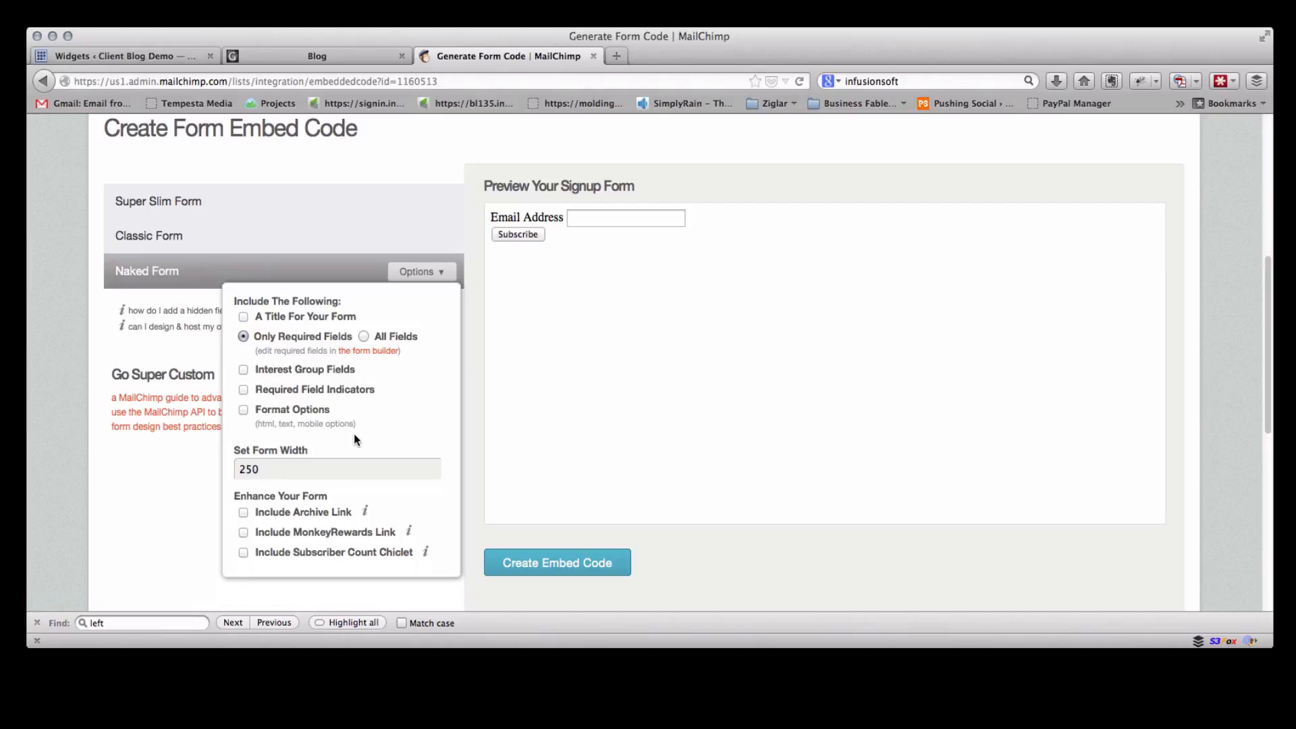
Generate the embed code and select the whole code block for copying
left_click(565, 573)
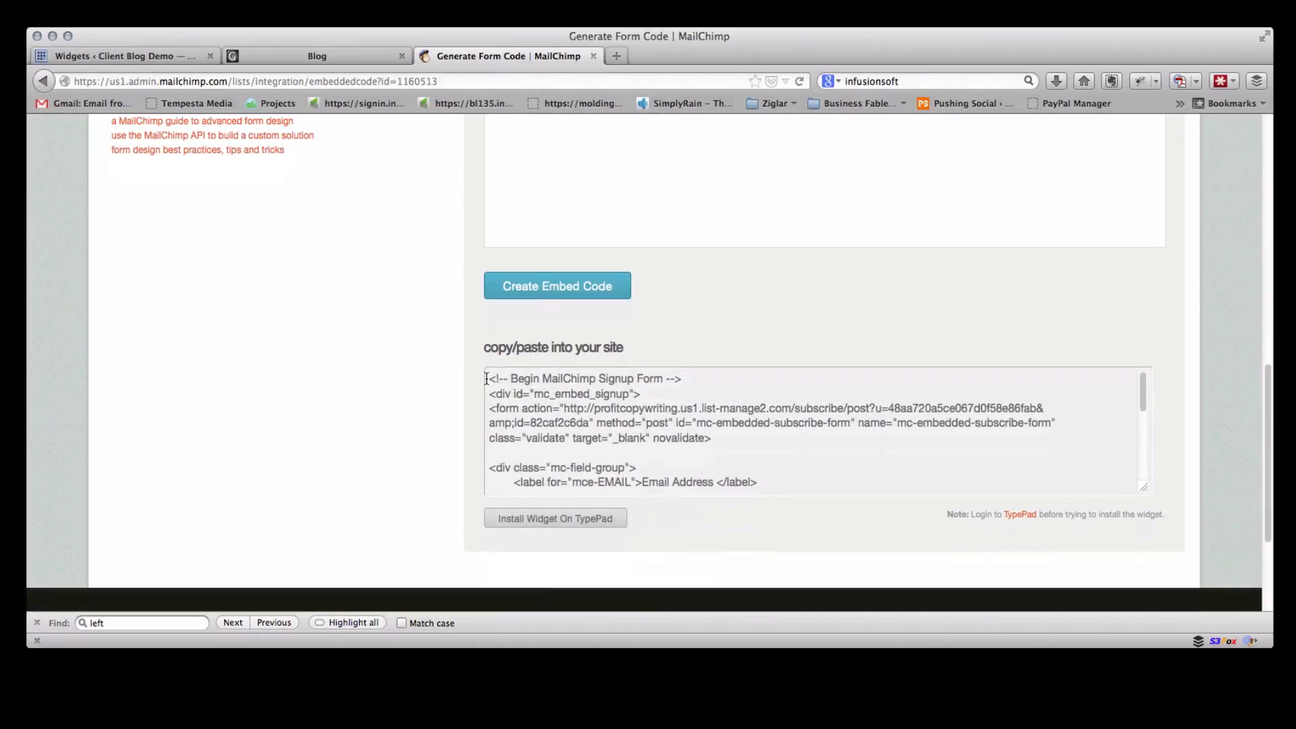
left_click_drag(485, 378, 659, 484)
scroll(712, 459, "down", 2)
scroll(712, 459, "down", 3)
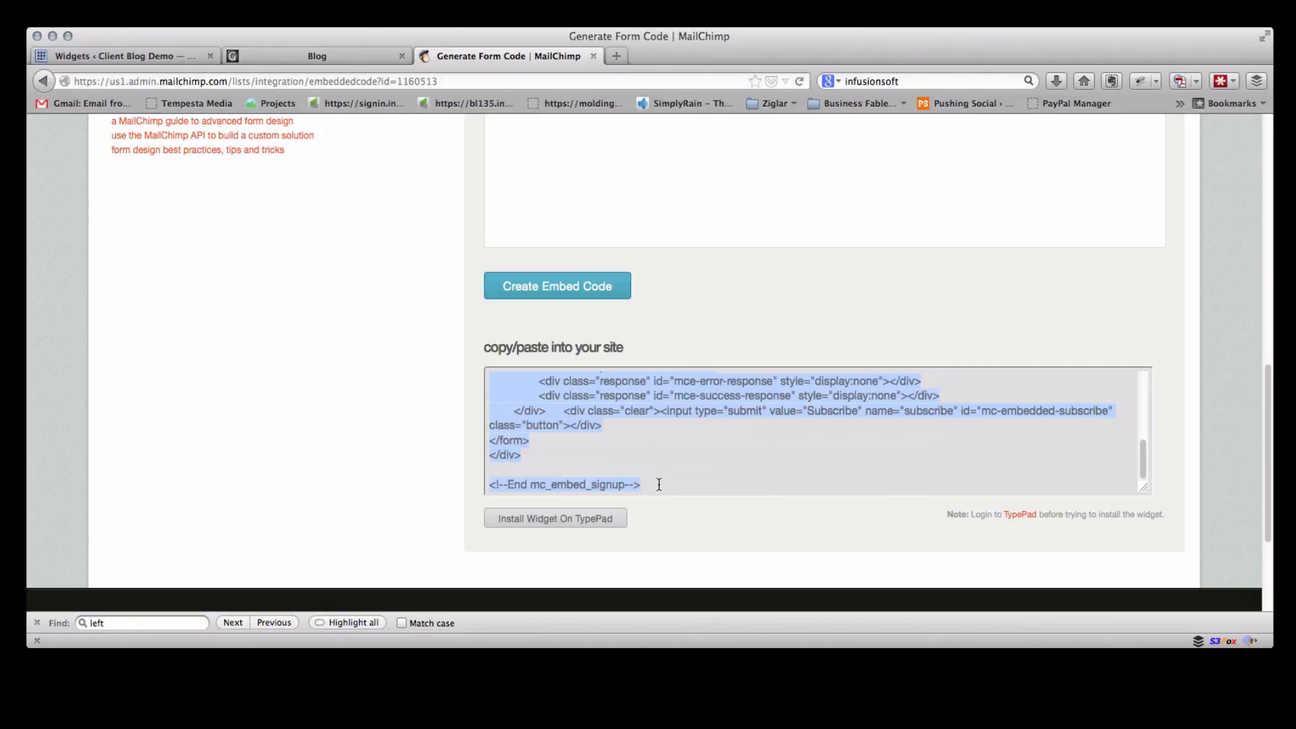
Add a Text widget to the Primary Sidebar in the WordPress Widgets page and paste the MailChimp embed code into it
scroll(662, 440, "up", 10)
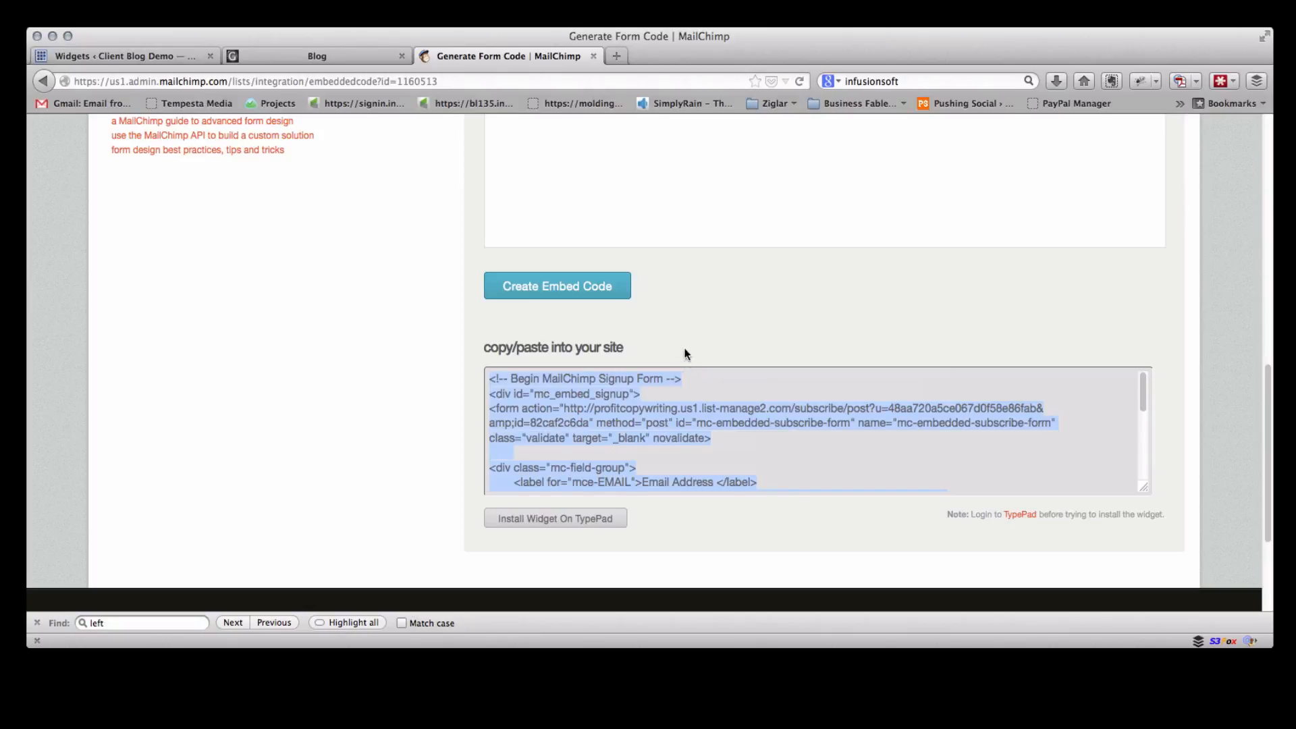
scroll(662, 328, "up", 4)
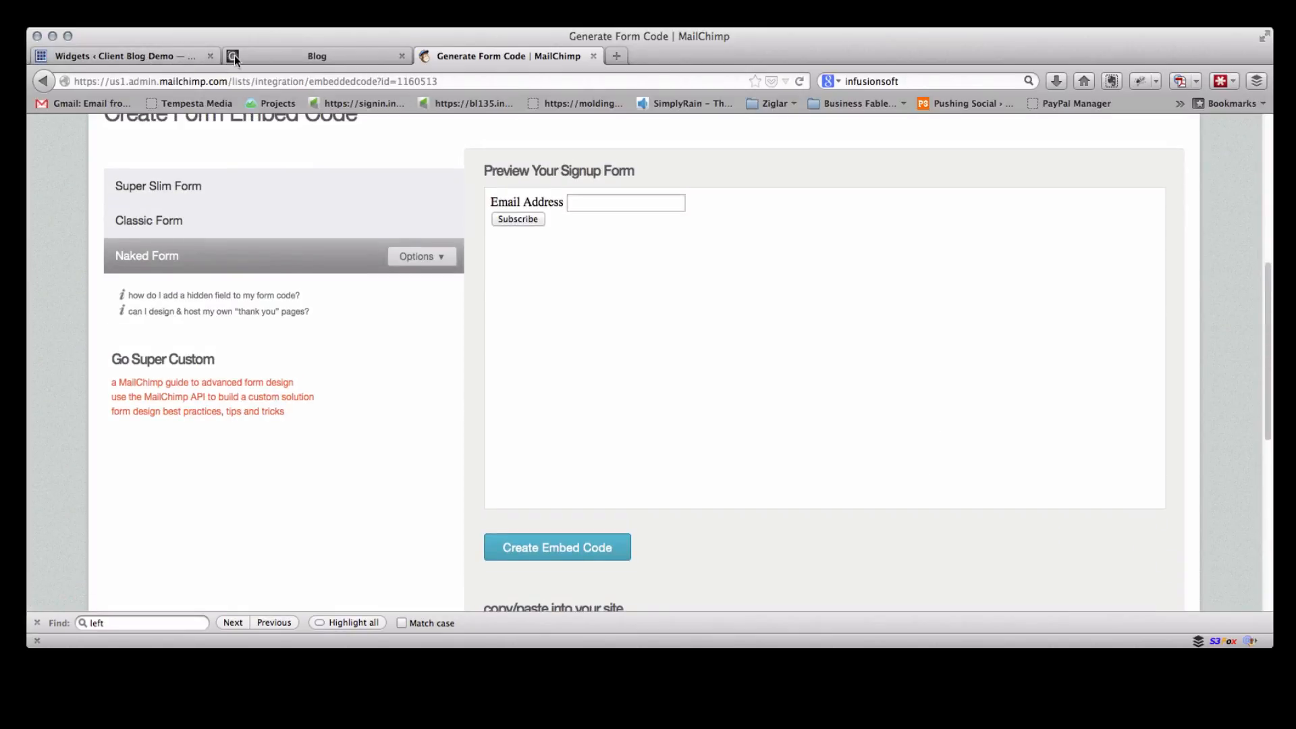
left_click(301, 55)
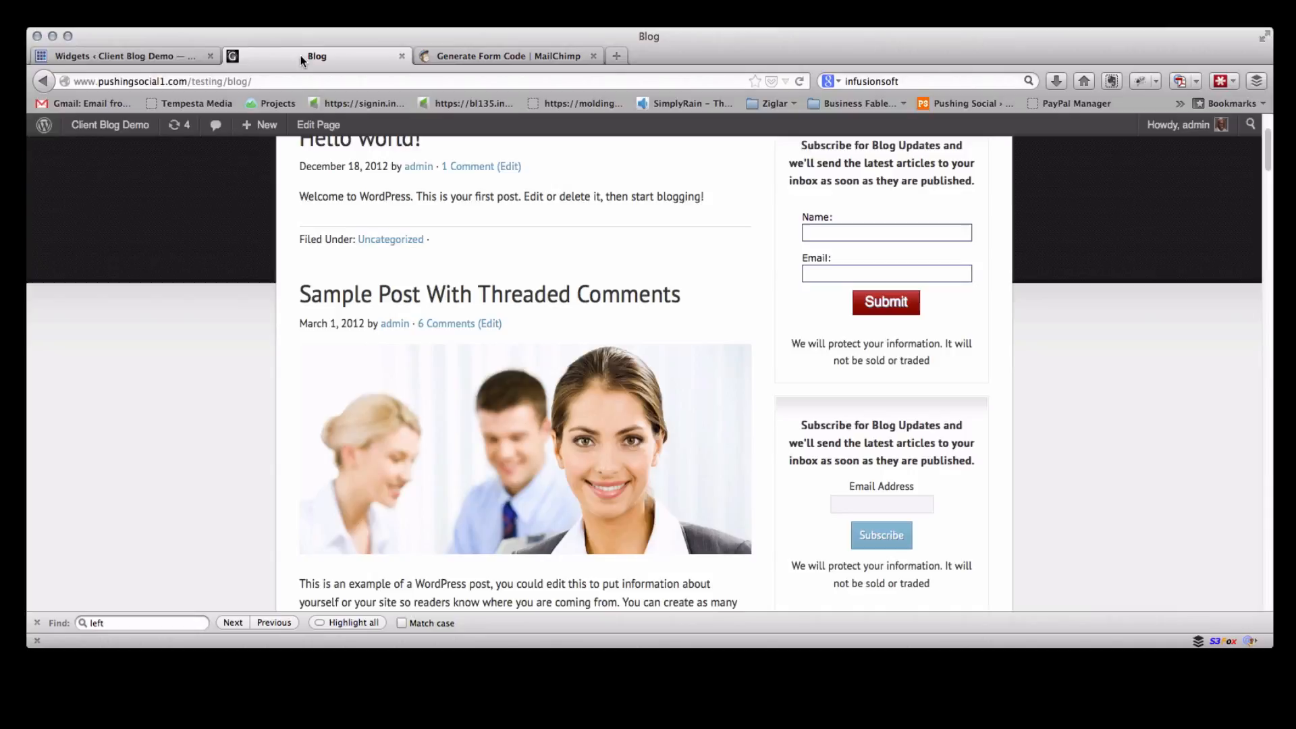
left_click(162, 55)
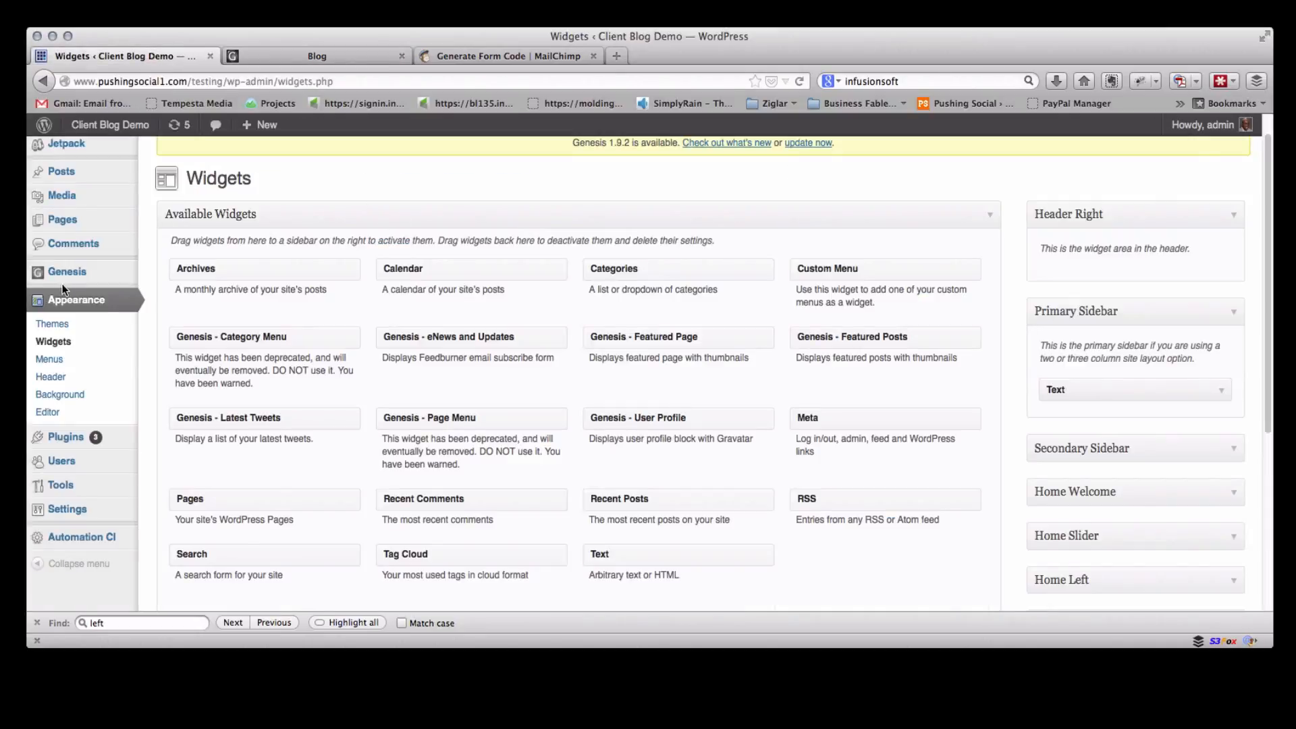
scroll(476, 334, "down", 3)
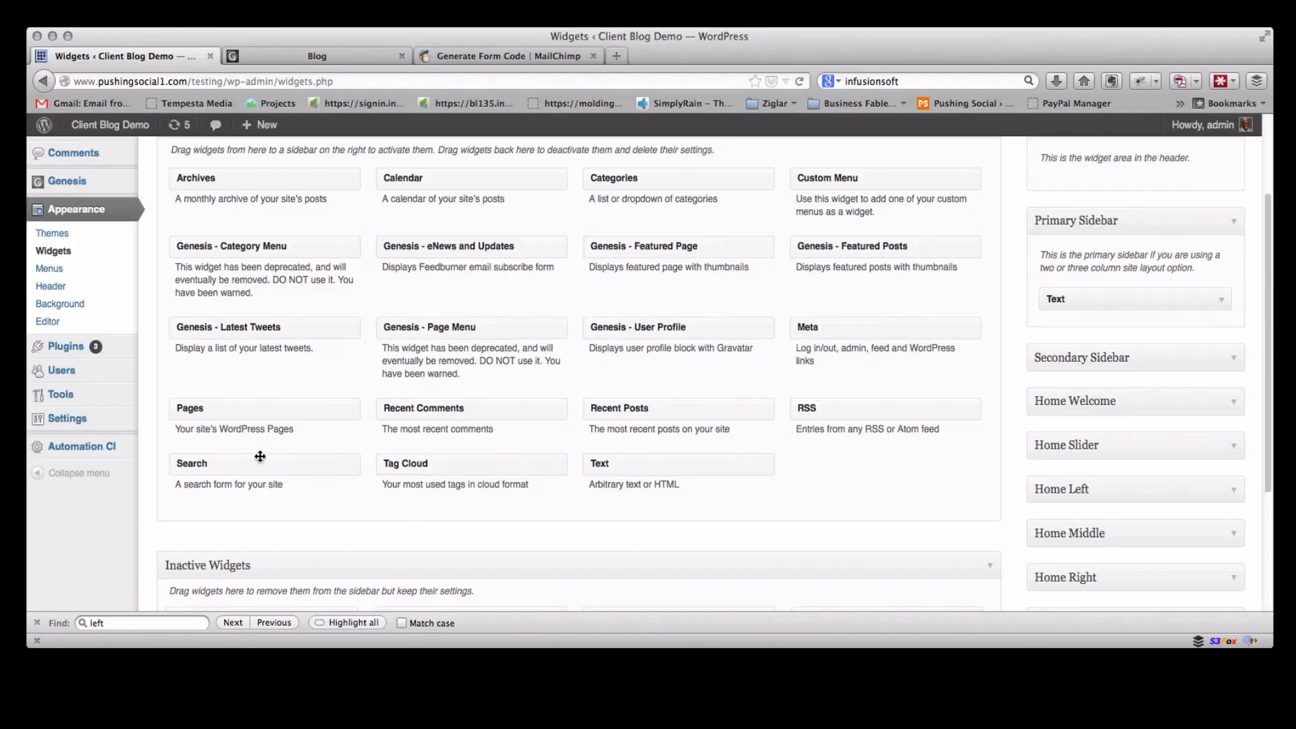
left_click_drag(636, 459, 1094, 321)
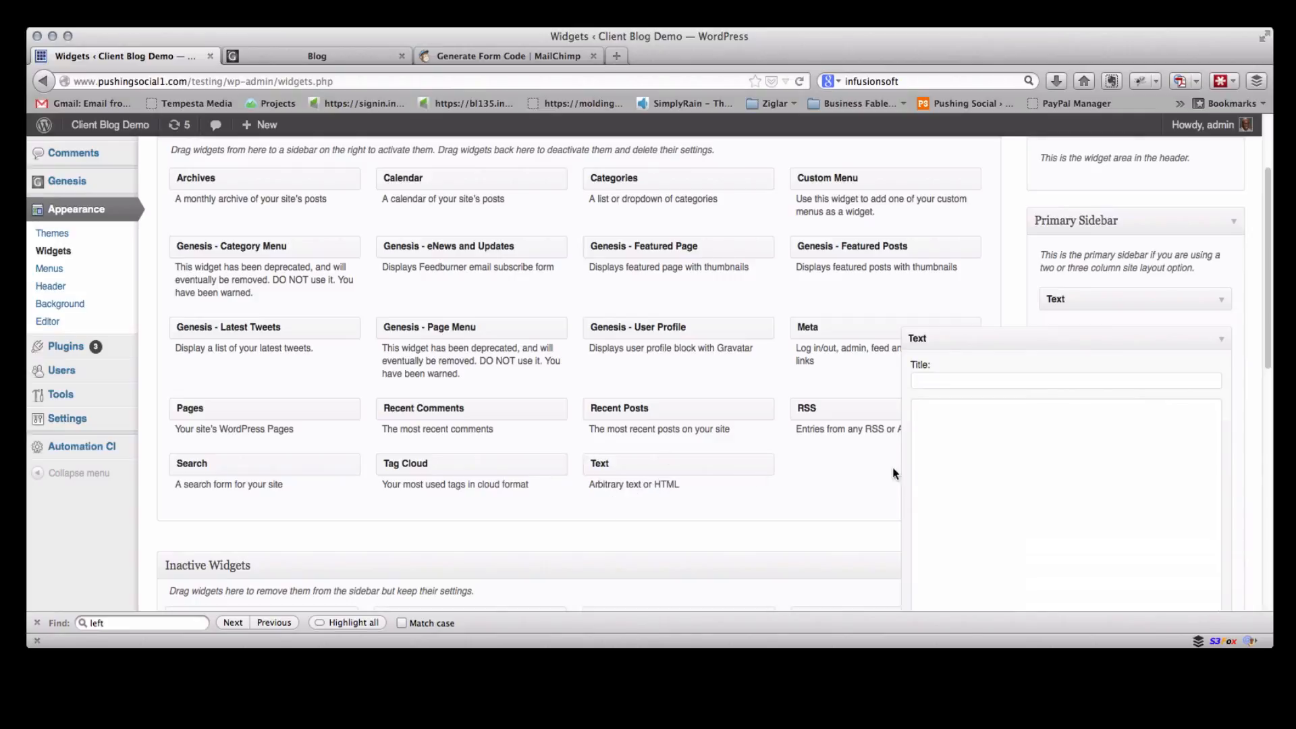
left_click(1046, 461)
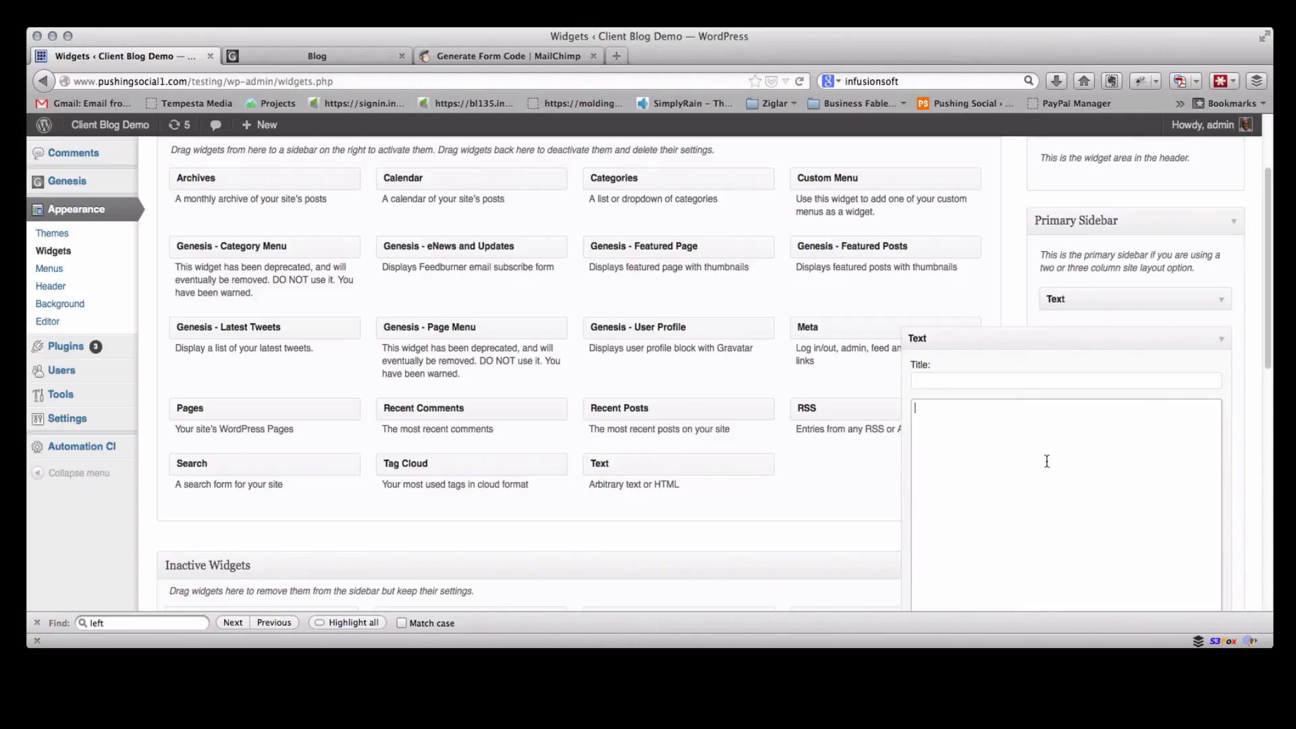
key("super+v")
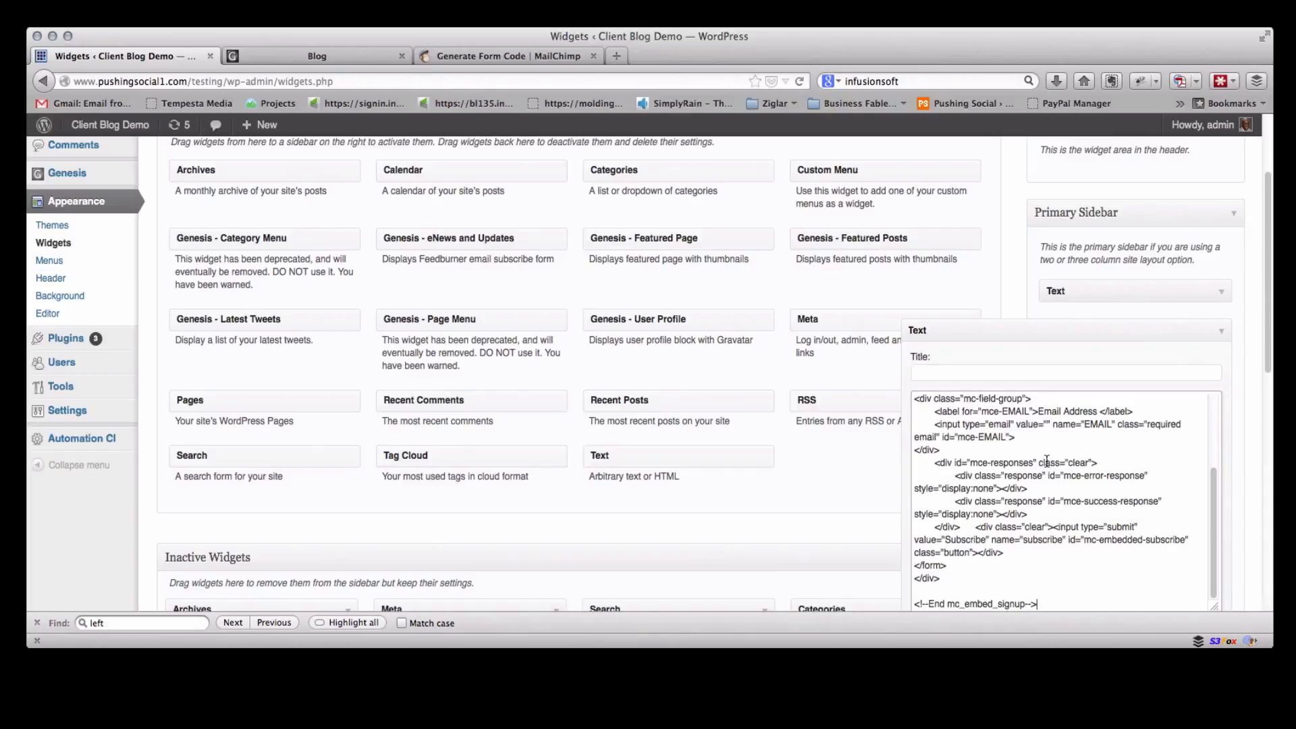
Scroll through the pasted code in the Text widget and save the widget
scroll(1030, 527, "down", 5)
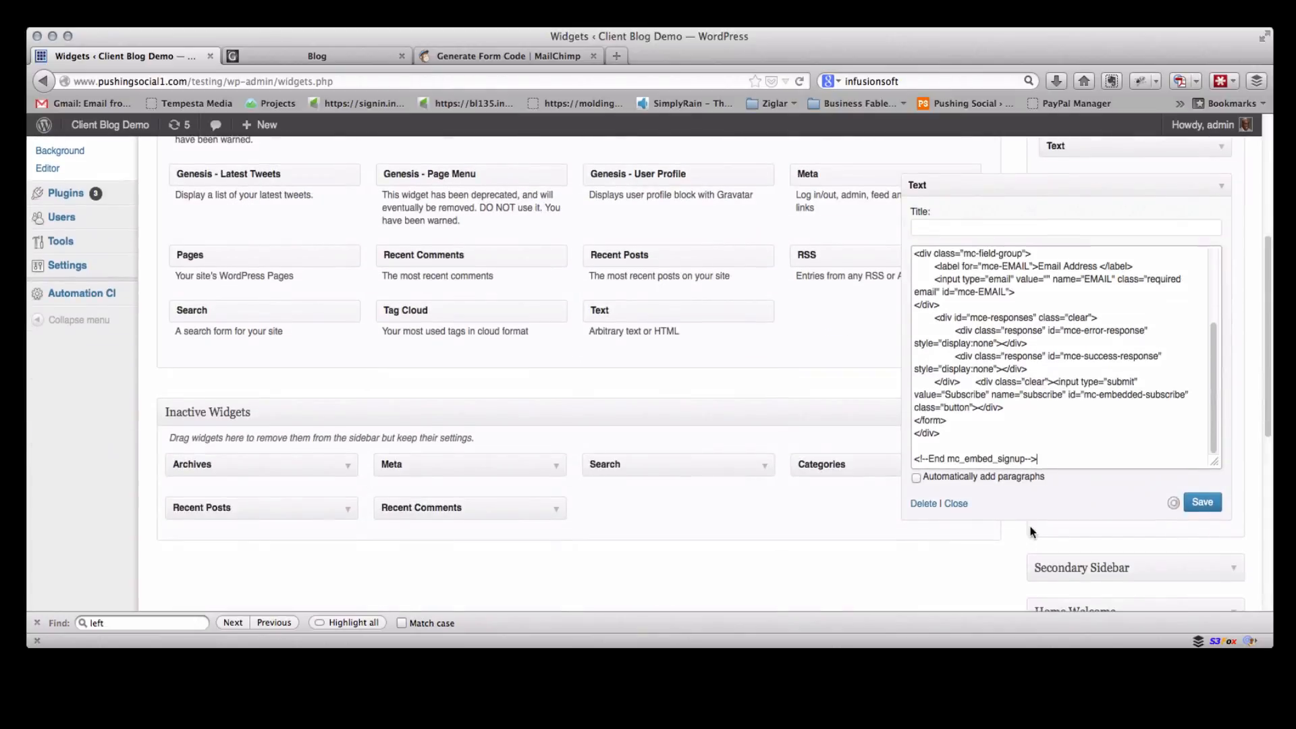
scroll(1031, 527, "up", 2)
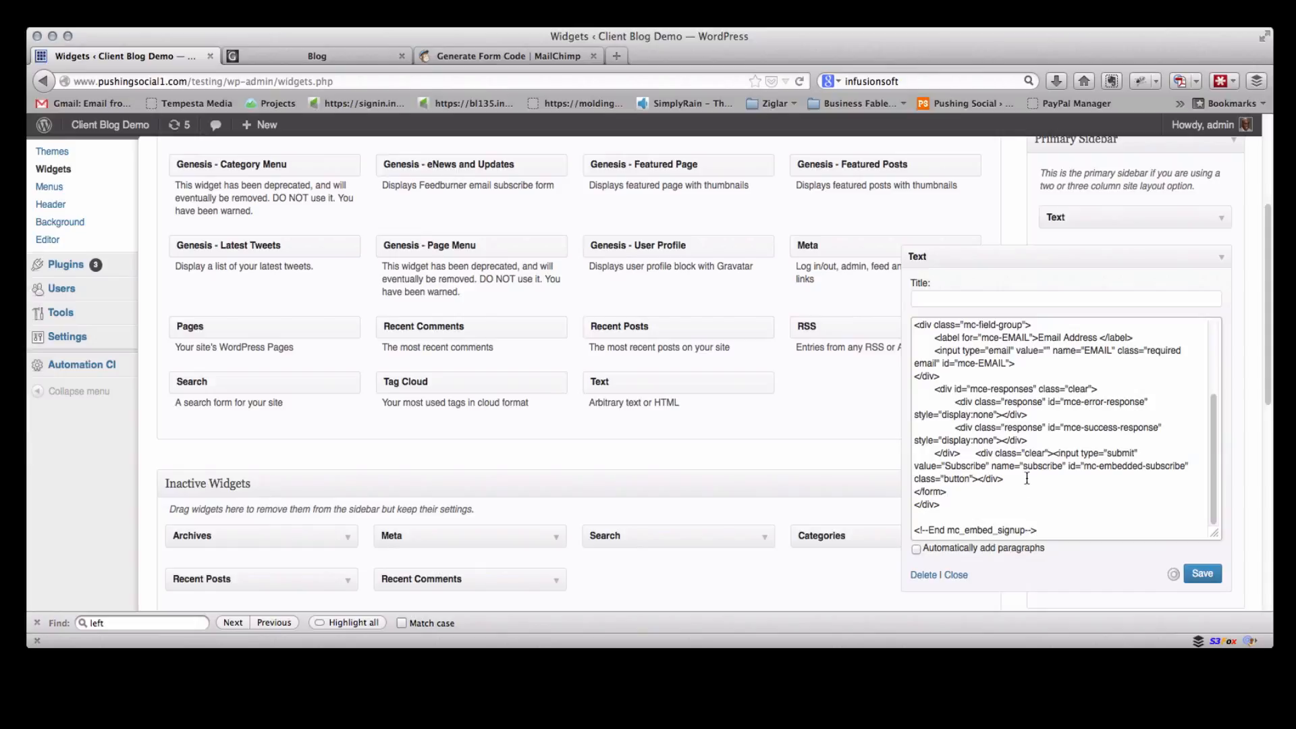
scroll(1025, 475, "up", 3)
scroll(1025, 475, "down", 3)
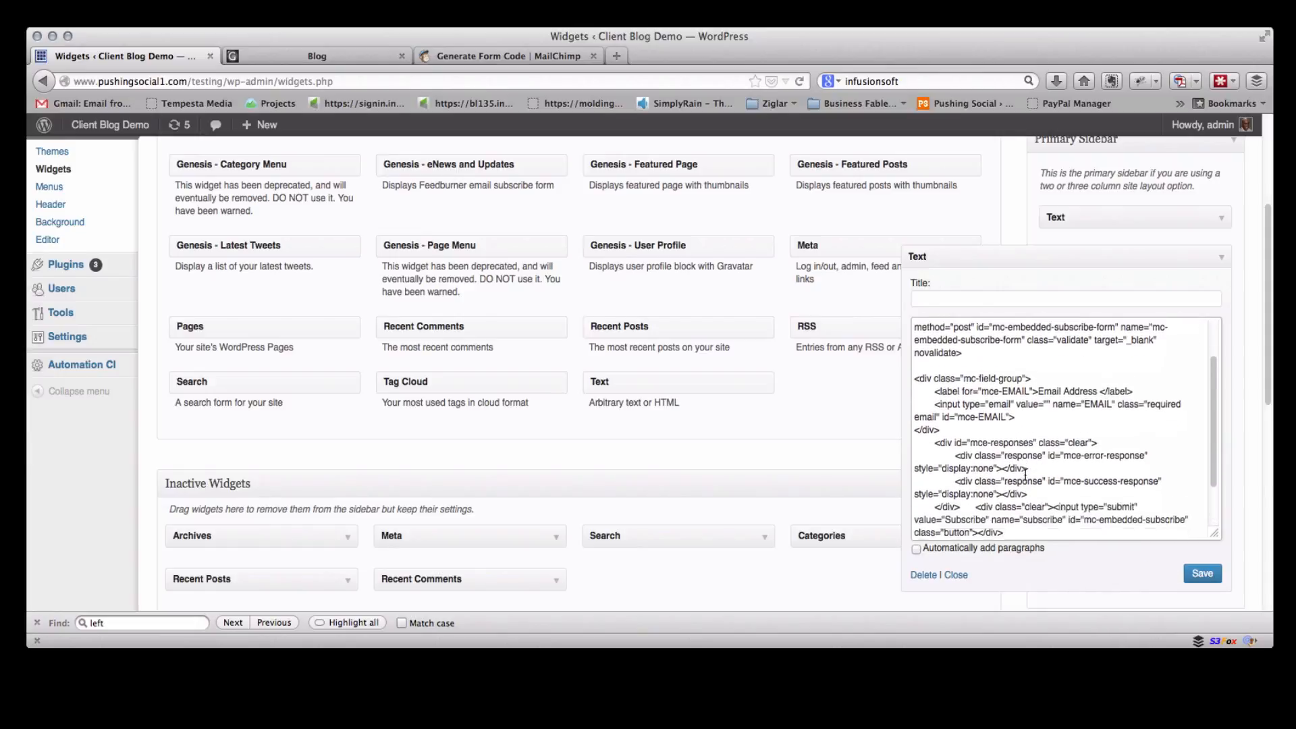
scroll(1025, 475, "up", 3)
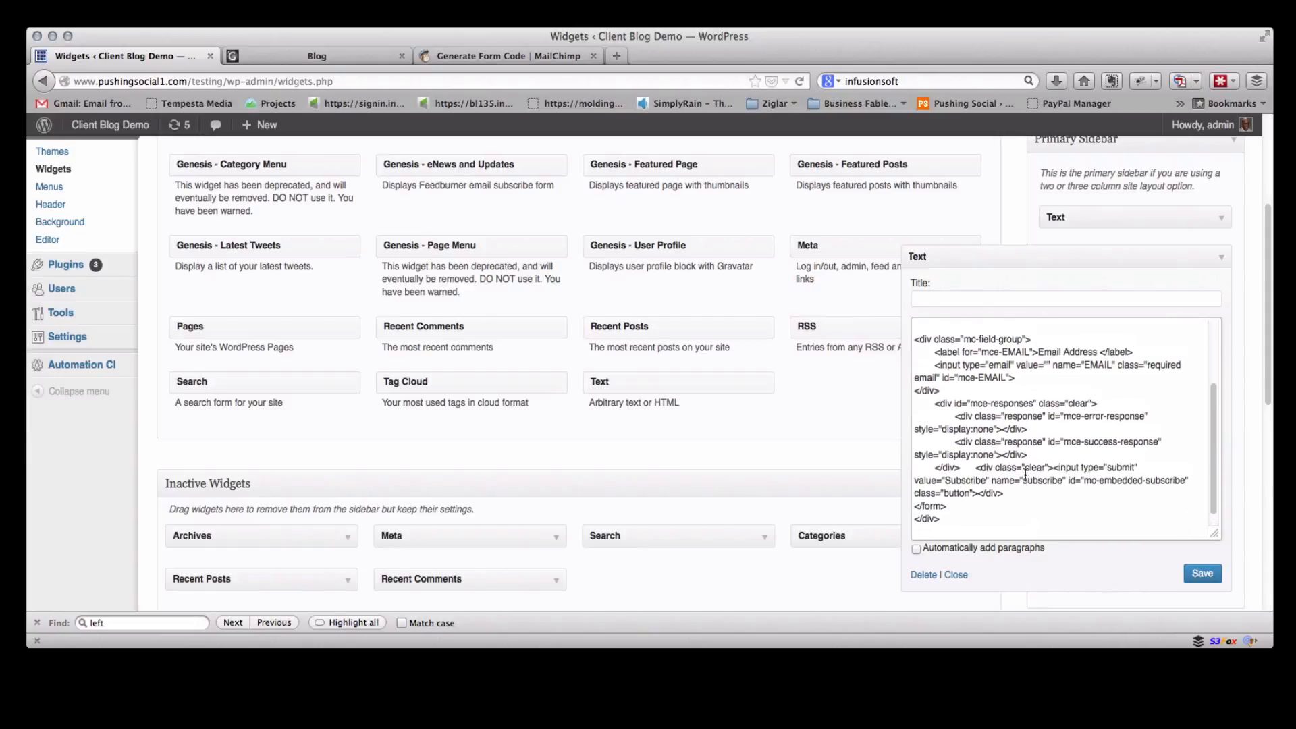
scroll(1025, 475, "down", 3)
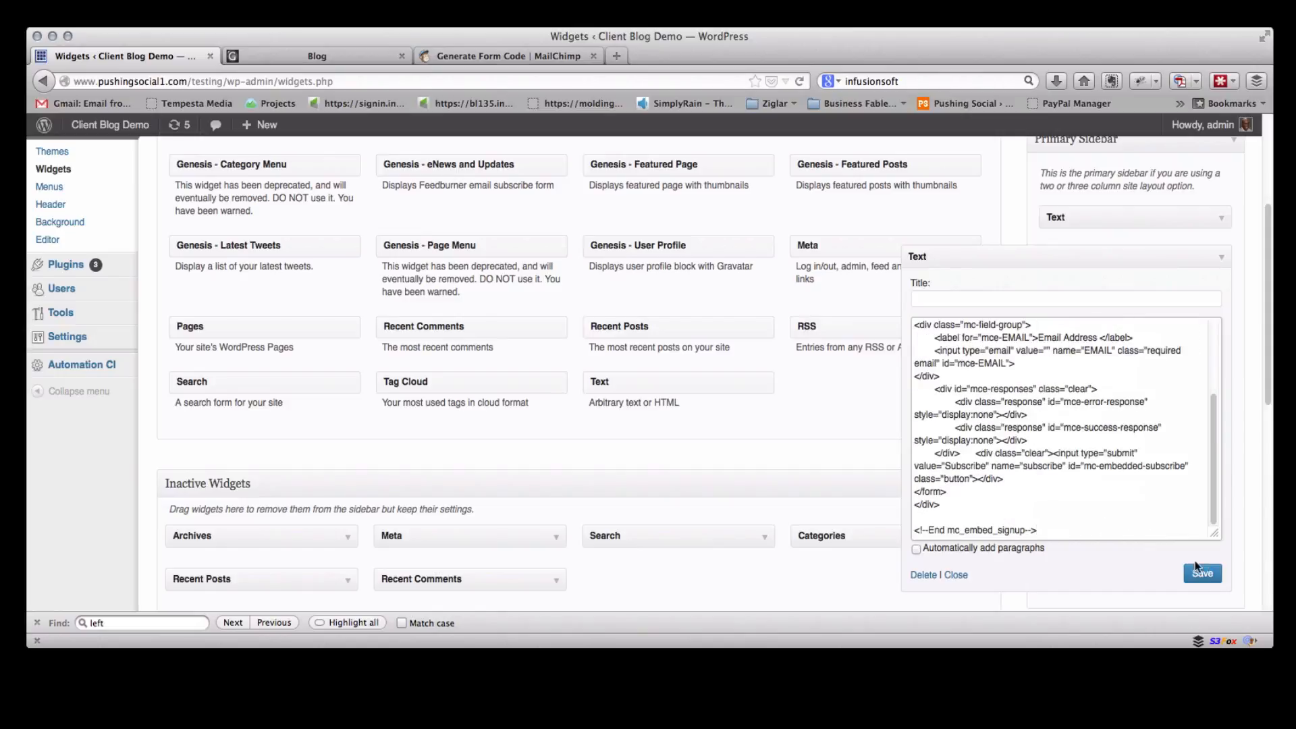
left_click(1208, 577)
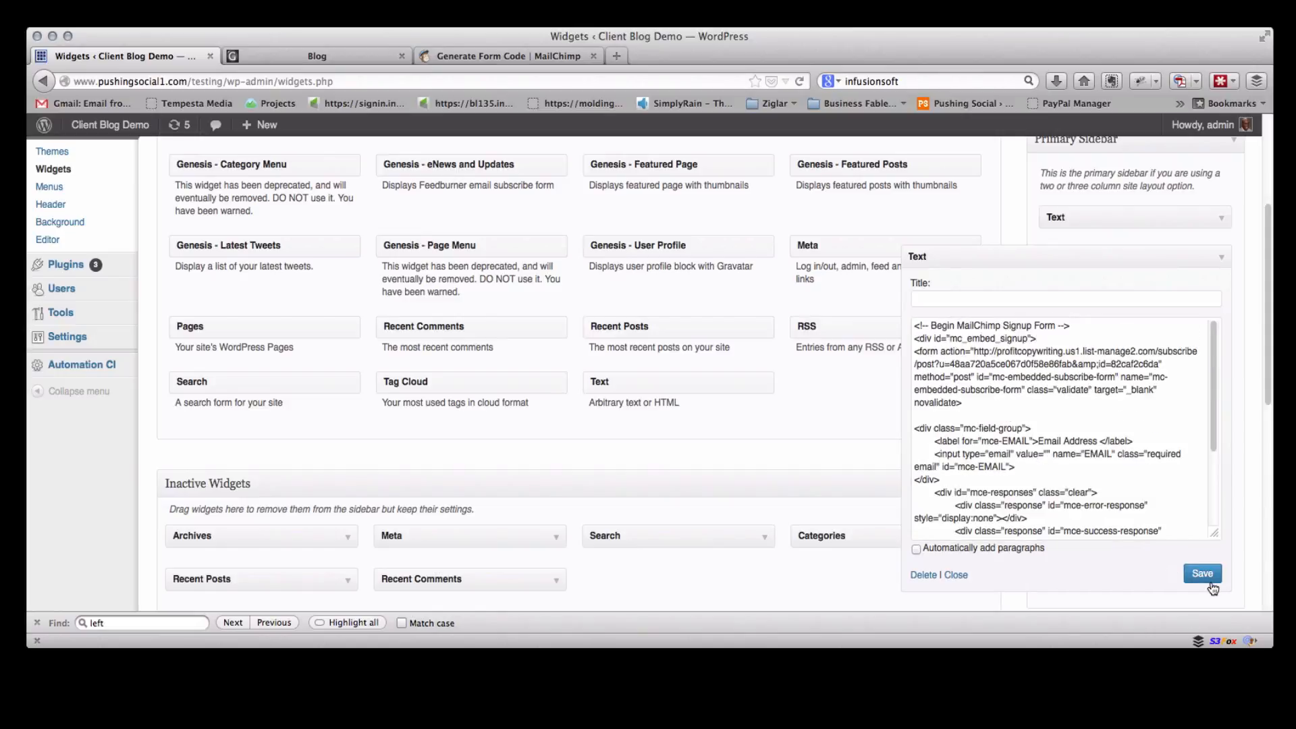
Reload the blog page to view the new subscribe form in the sidebar
left_click(351, 57)
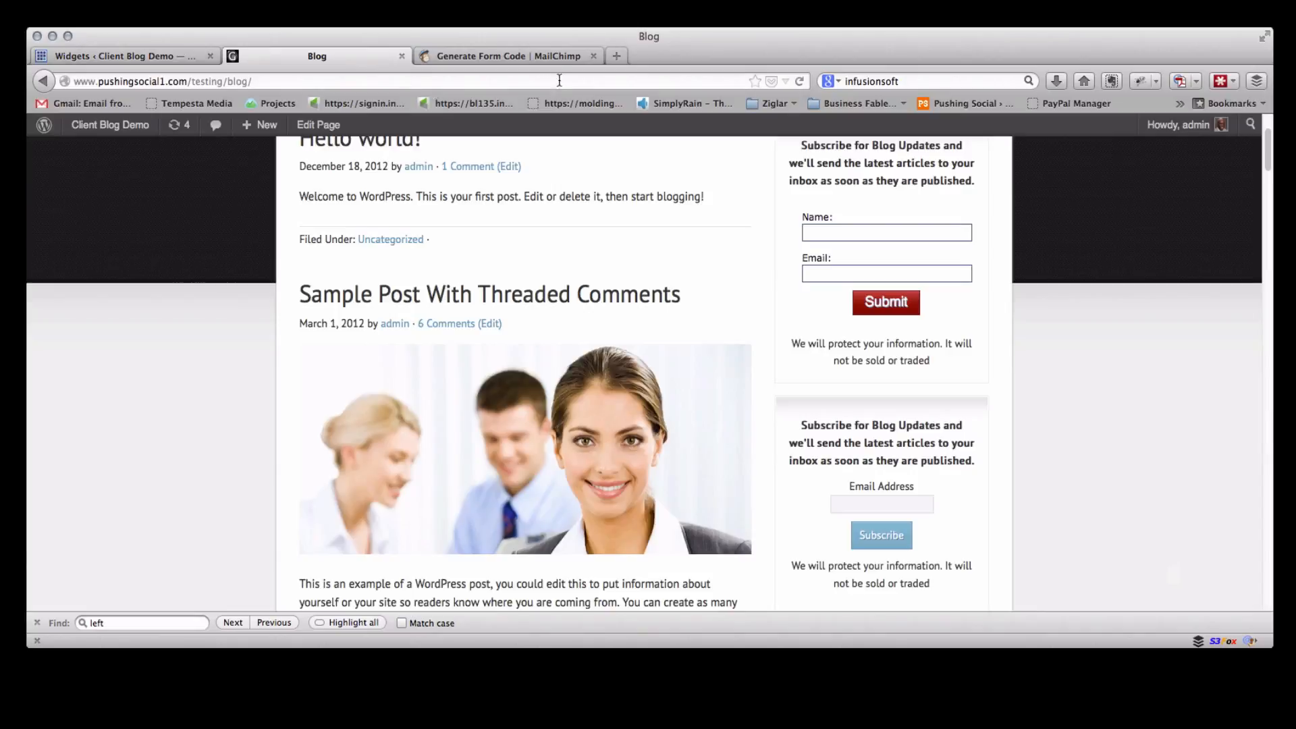
left_click(799, 82)
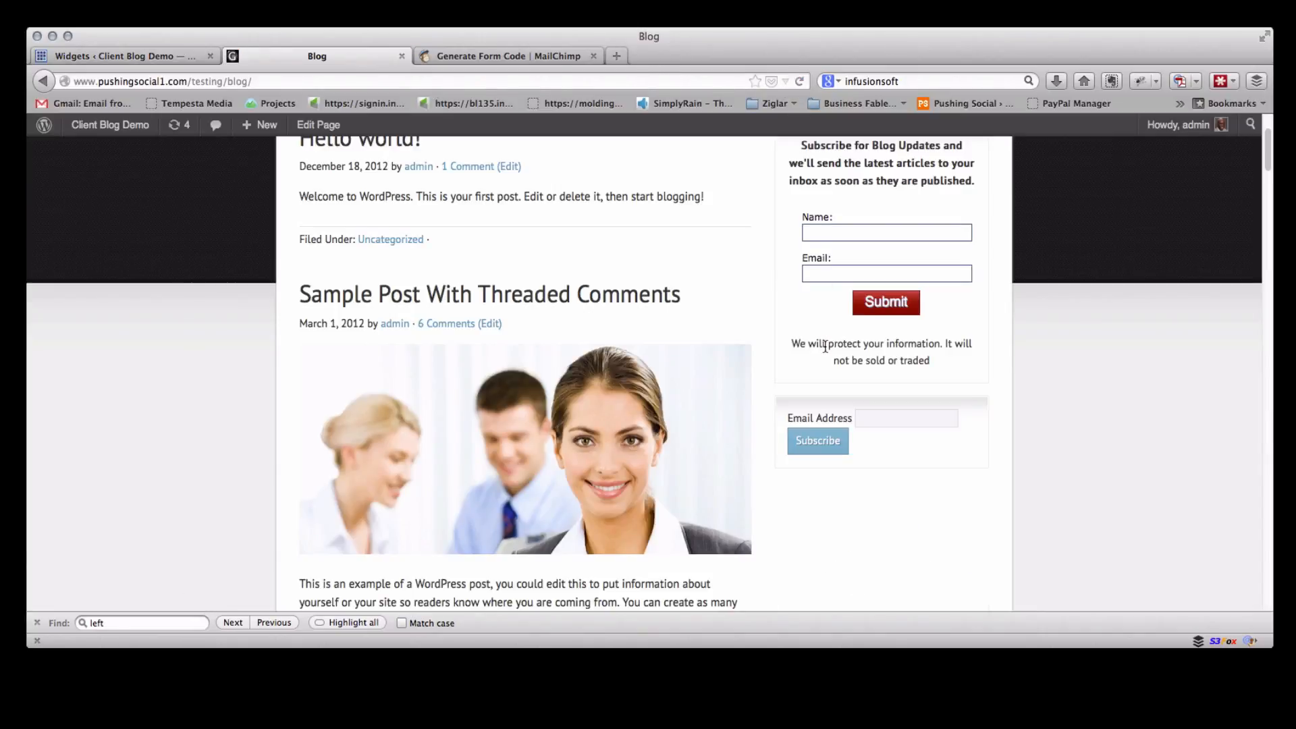
scroll(825, 347, "down", 2)
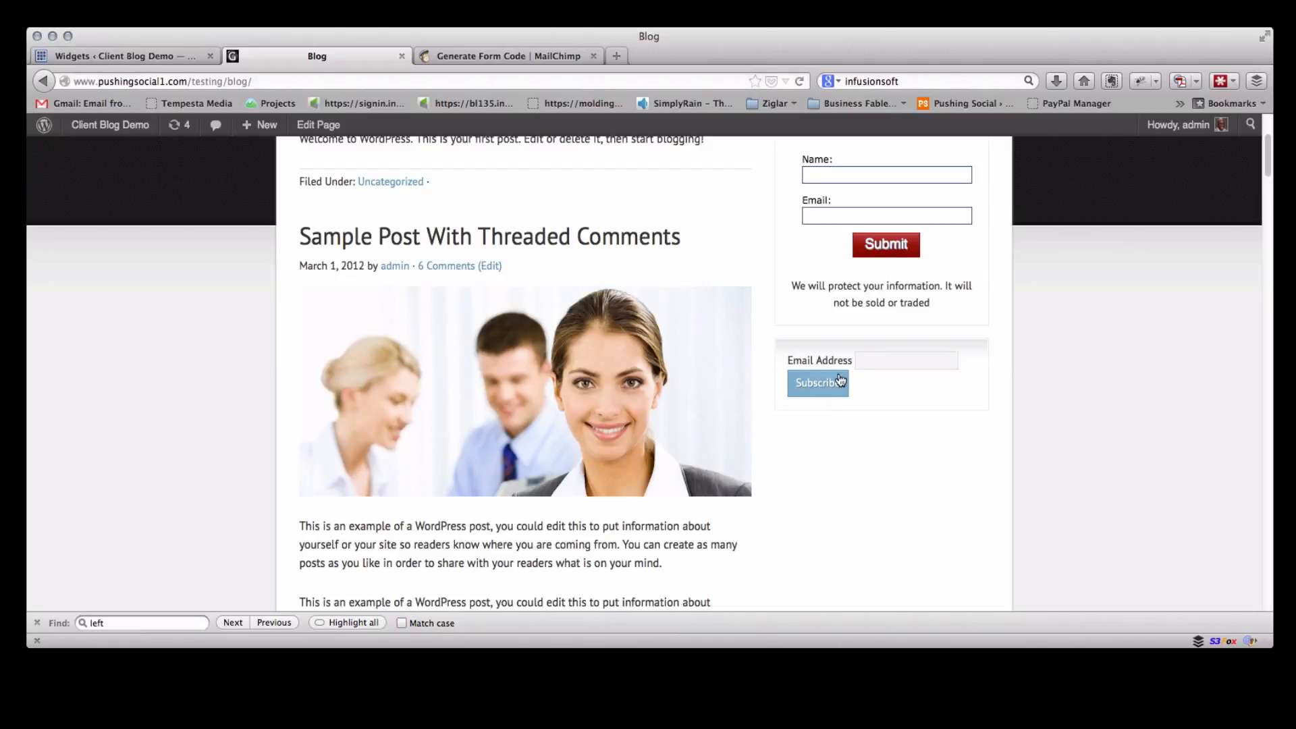
scroll(824, 382, "up", 3)
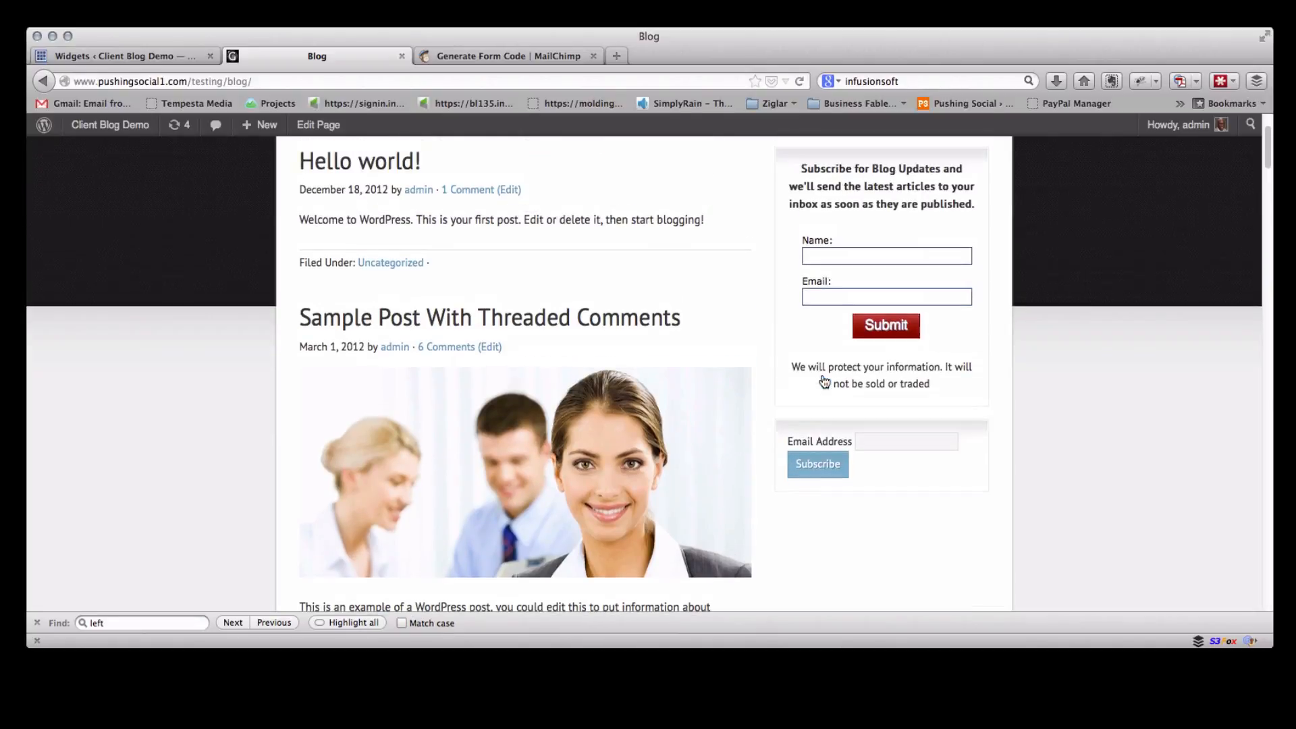
scroll(822, 376, "up", 4)
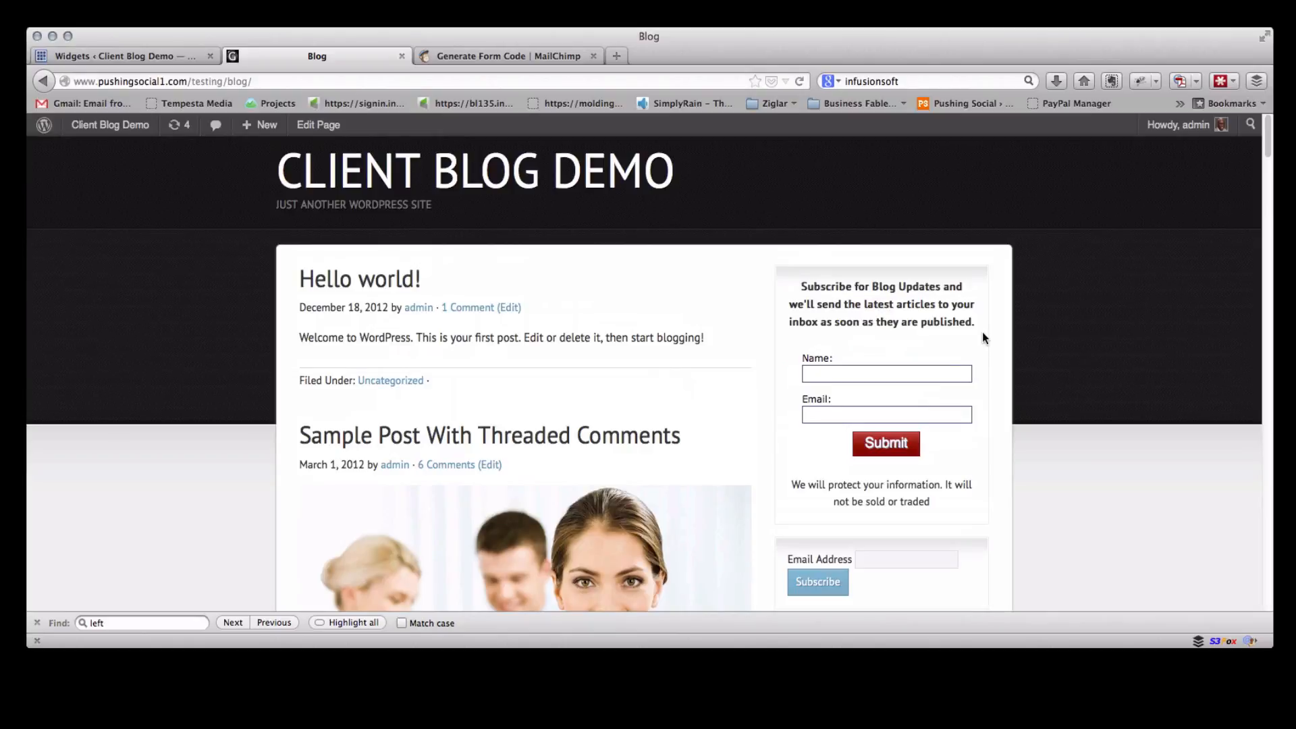
Copy the existing form's heading text and paste it on a new line above the embed code in the Text widget
left_click_drag(974, 323, 802, 286)
key("super+c")
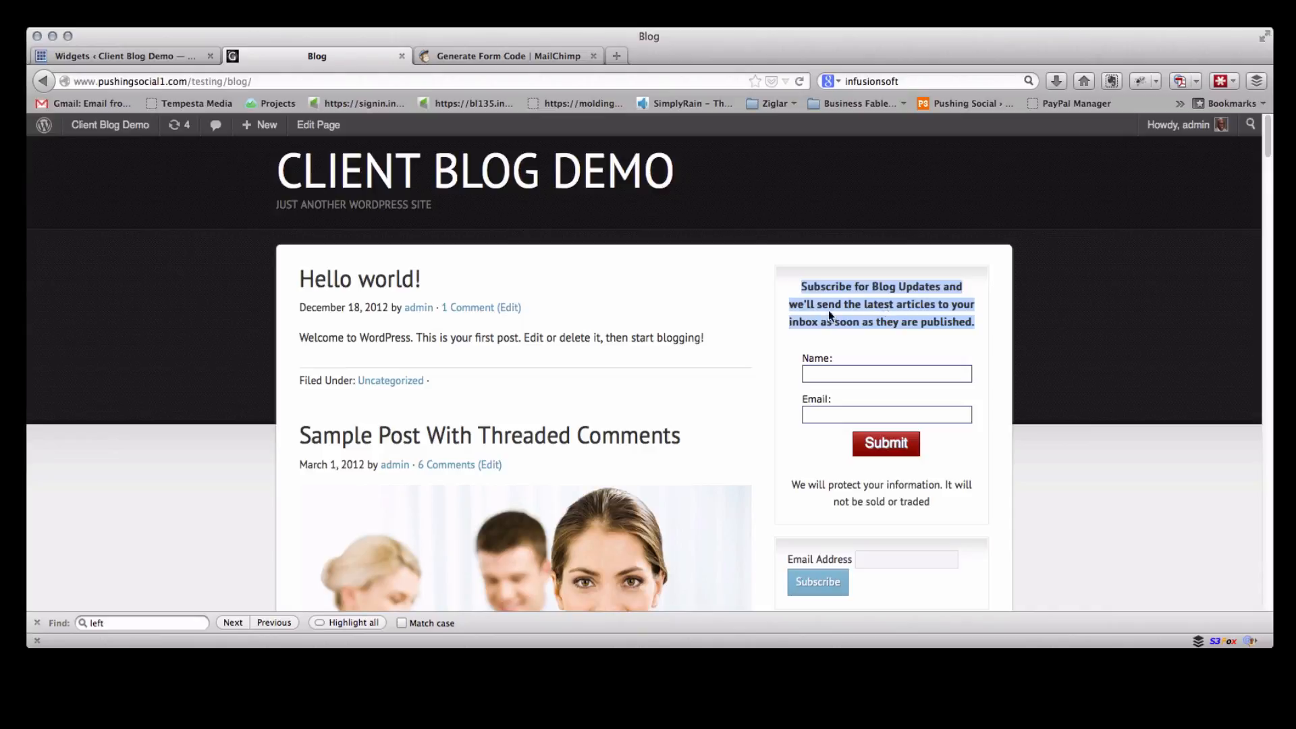
left_click(135, 58)
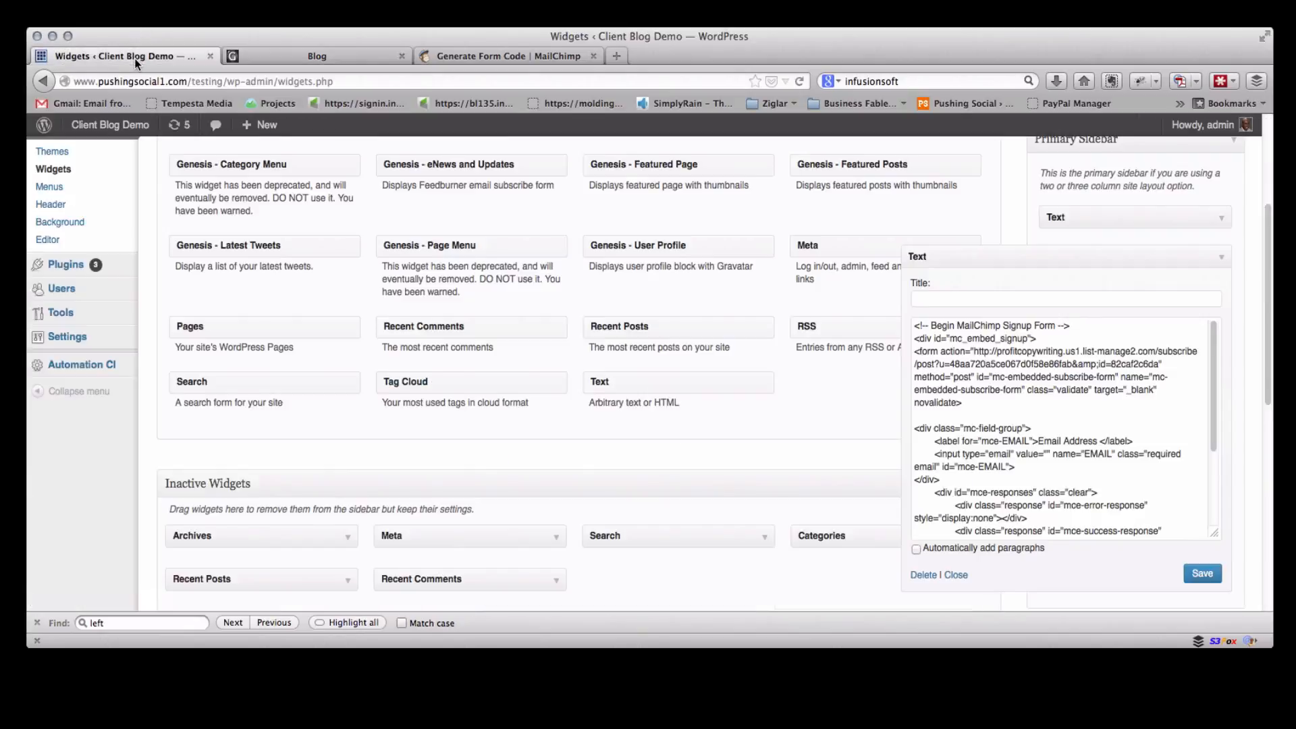
left_click(914, 326)
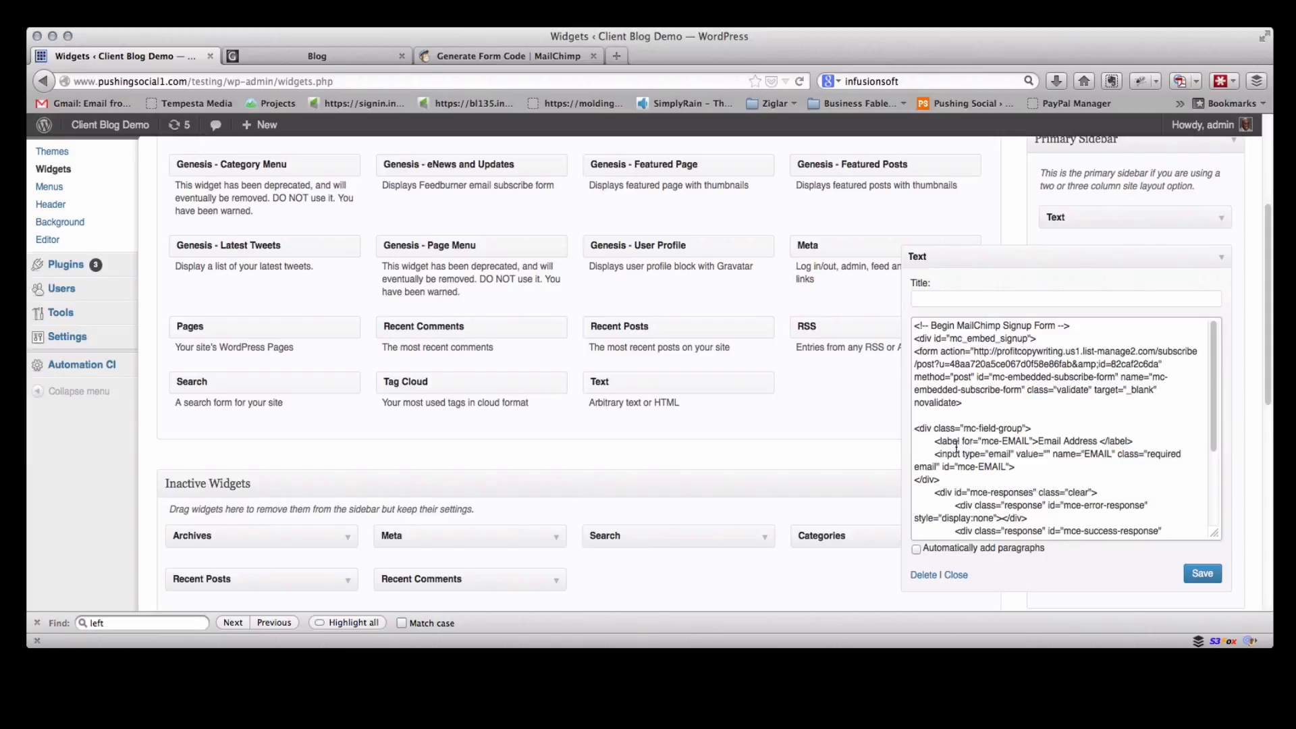
key("Return")
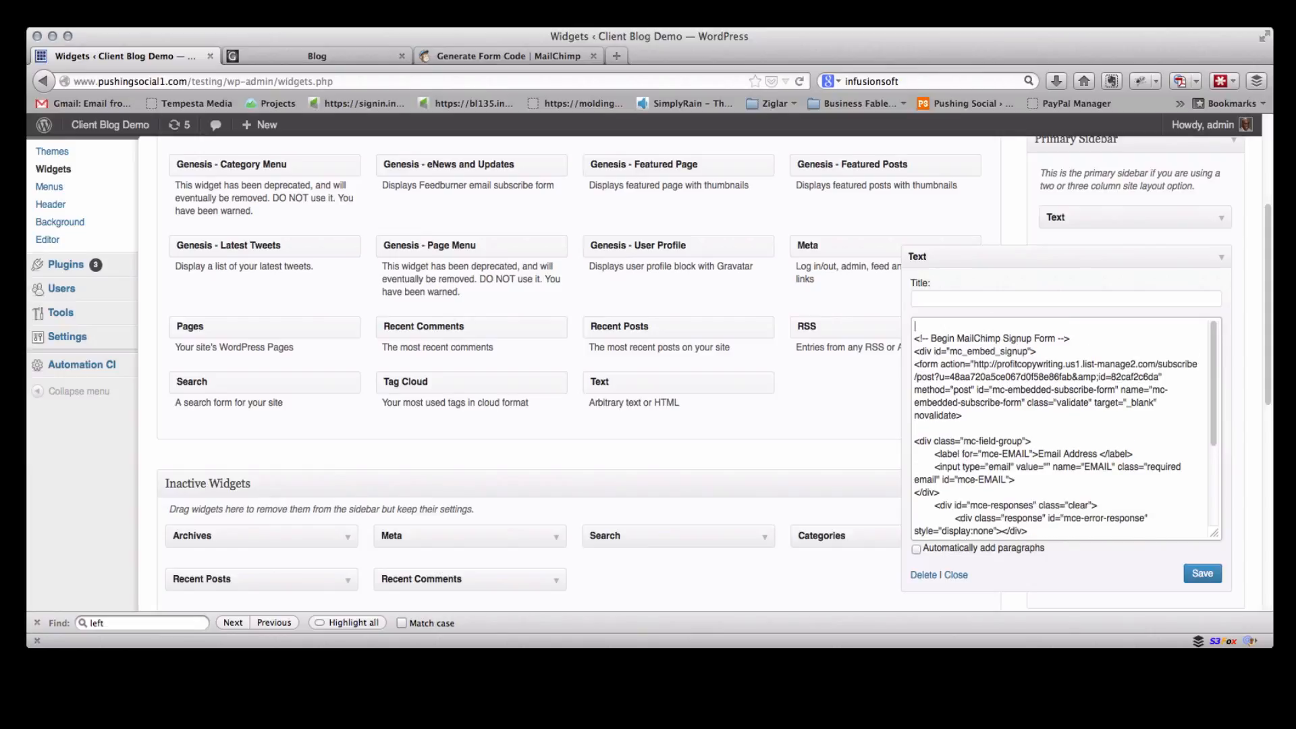
key("super+v")
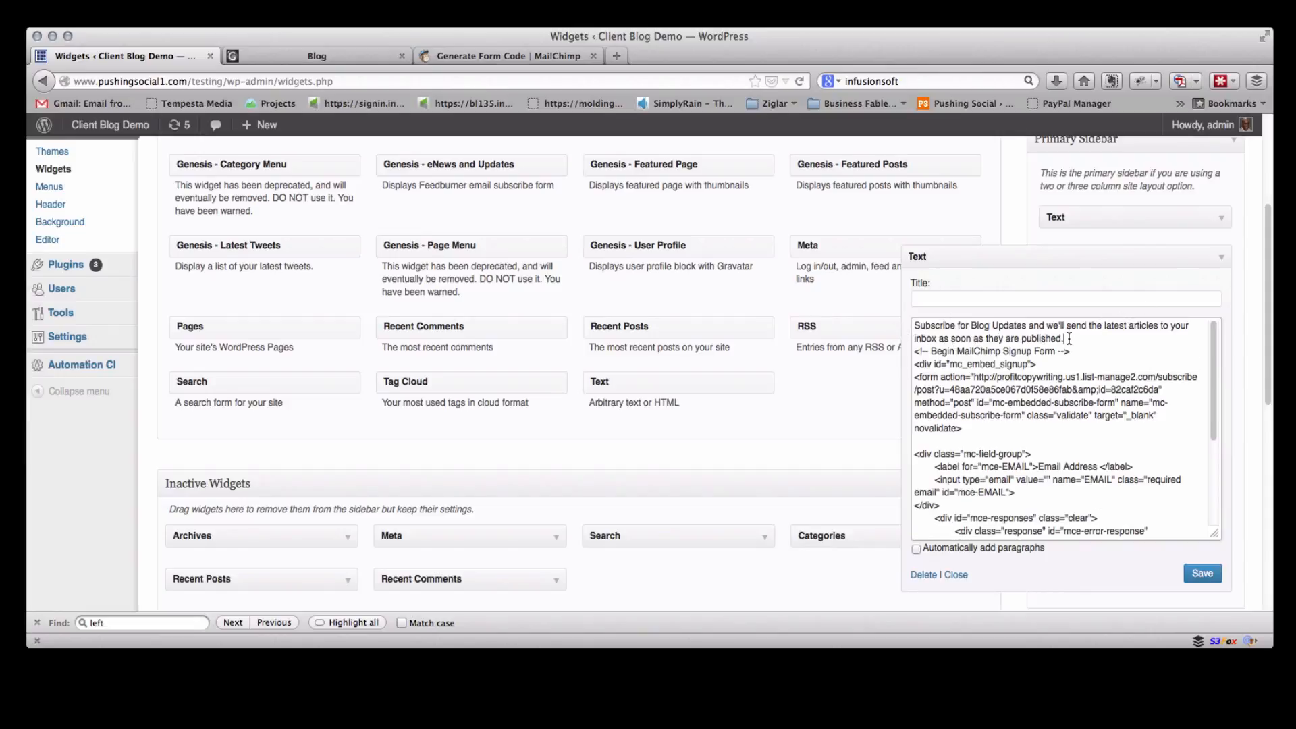
Wrap the pasted heading in <strong> and </strong> tags and save the widget
left_click(914, 326)
type("<strong")
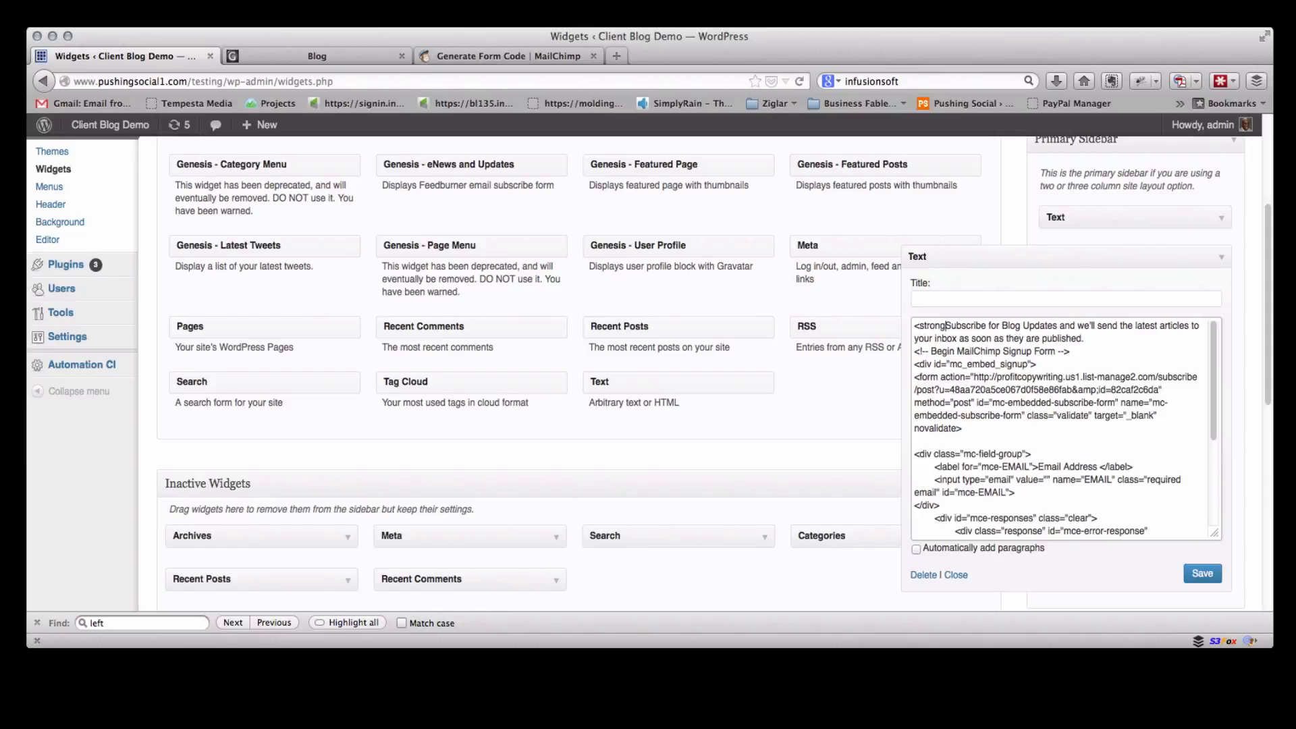
type(">")
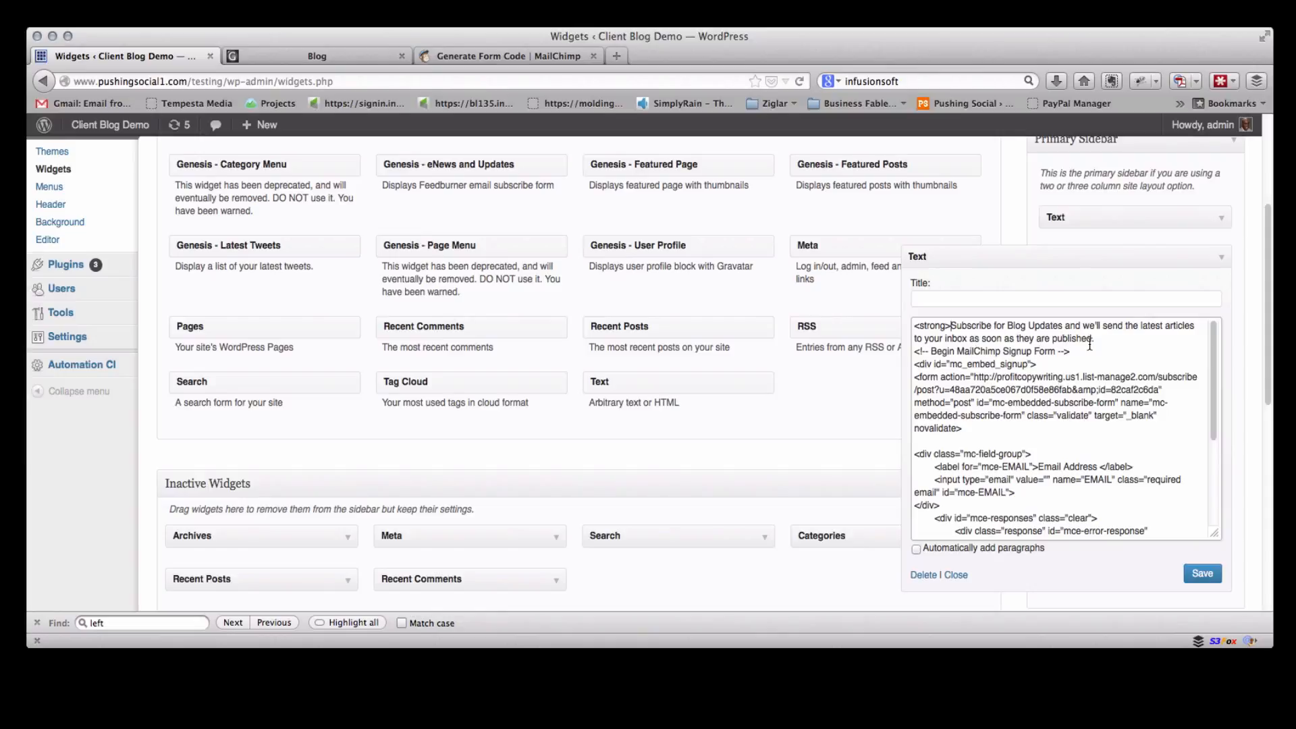
left_click(1110, 341)
type("</strong>")
left_click(1202, 574)
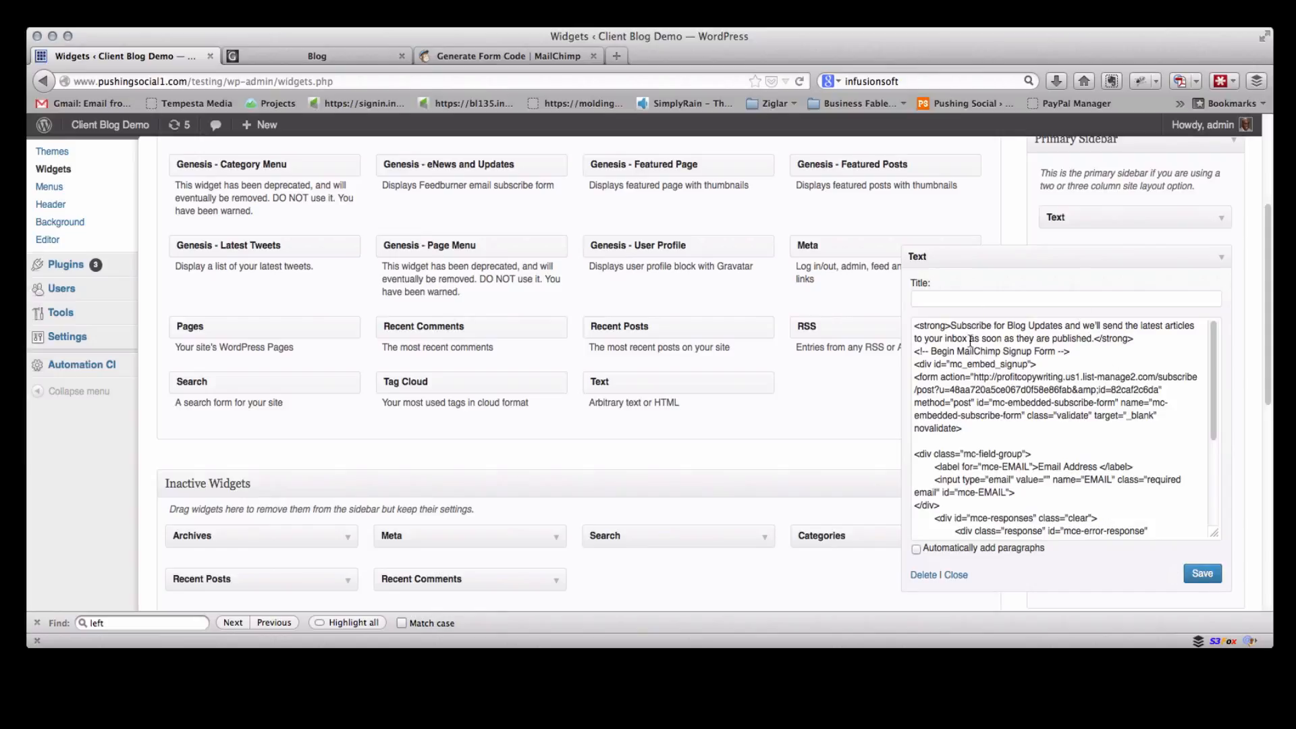
Reload the blog page to check the heading on the new subscribe form
left_click(306, 48)
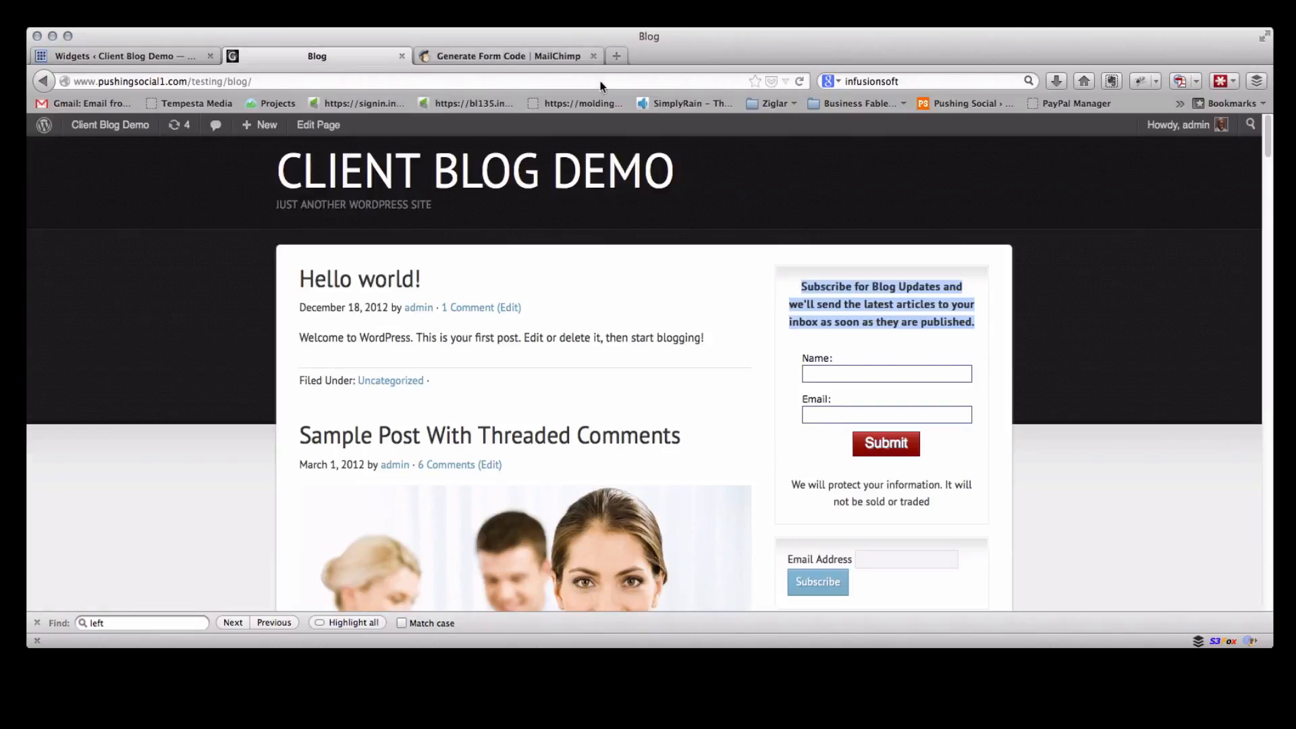
scroll(827, 268, "down", 5)
left_click(799, 81)
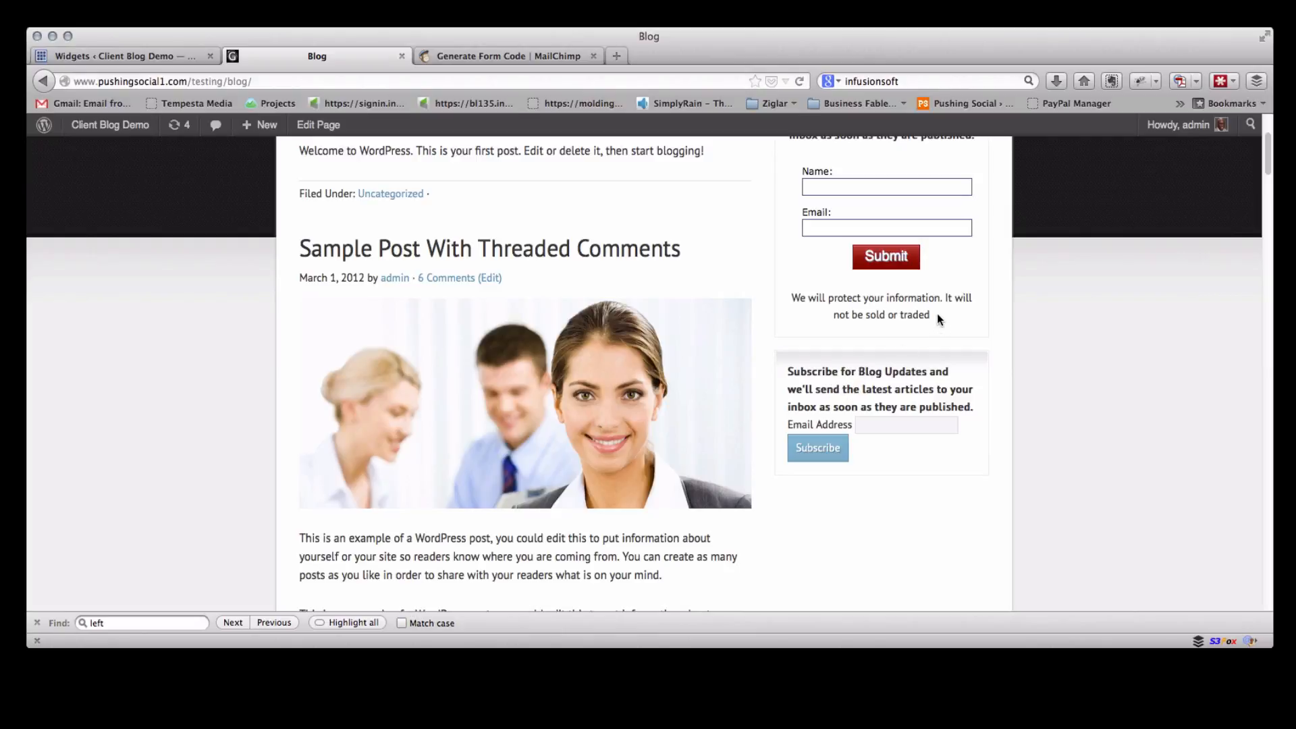
Copy the old form's privacy notice, paste it on a new line after the embed code in the widget, and save
left_click_drag(937, 313, 789, 299)
key("super+c")
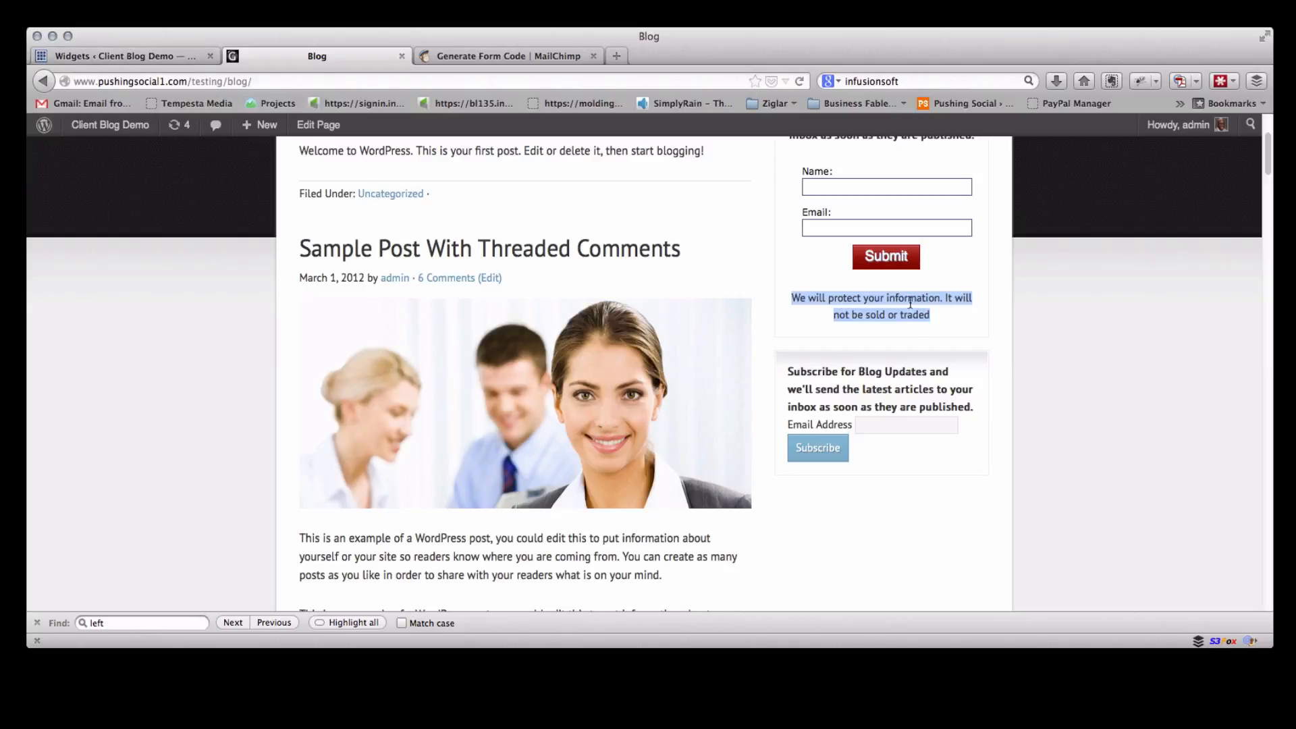
left_click(133, 56)
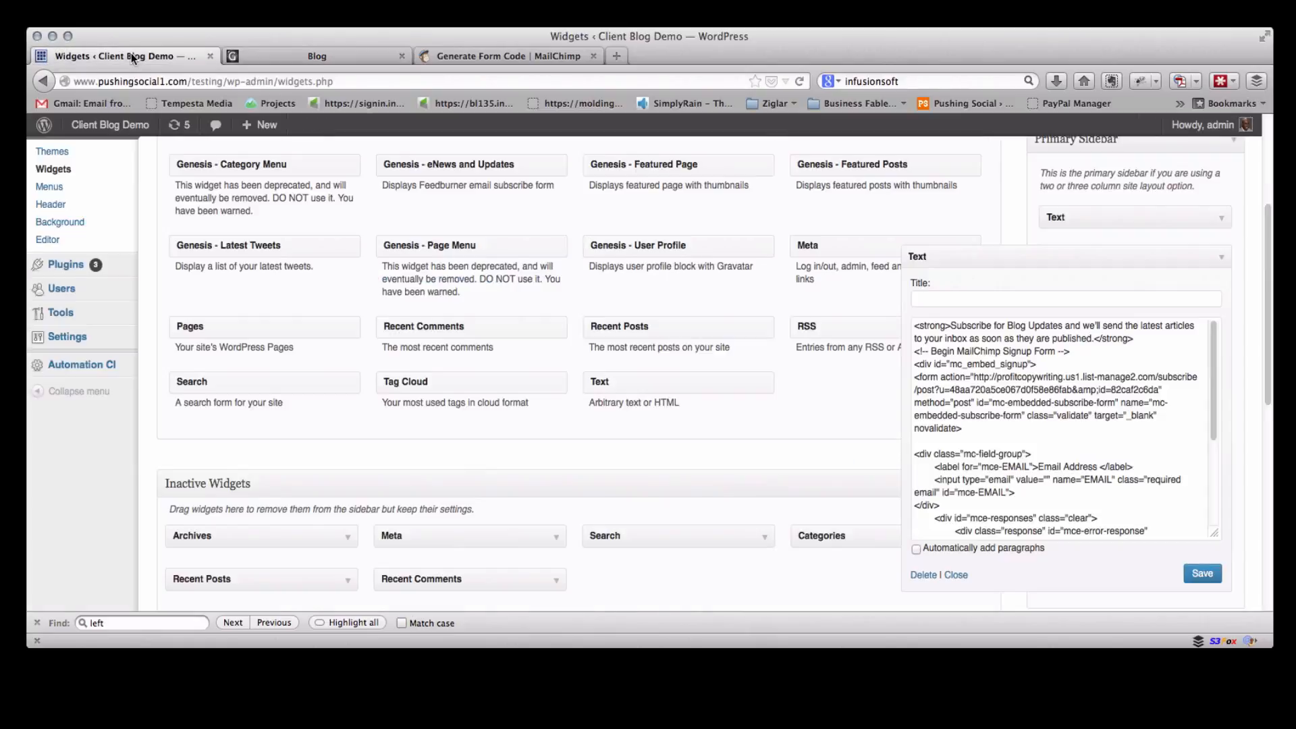
scroll(988, 409, "down", 5)
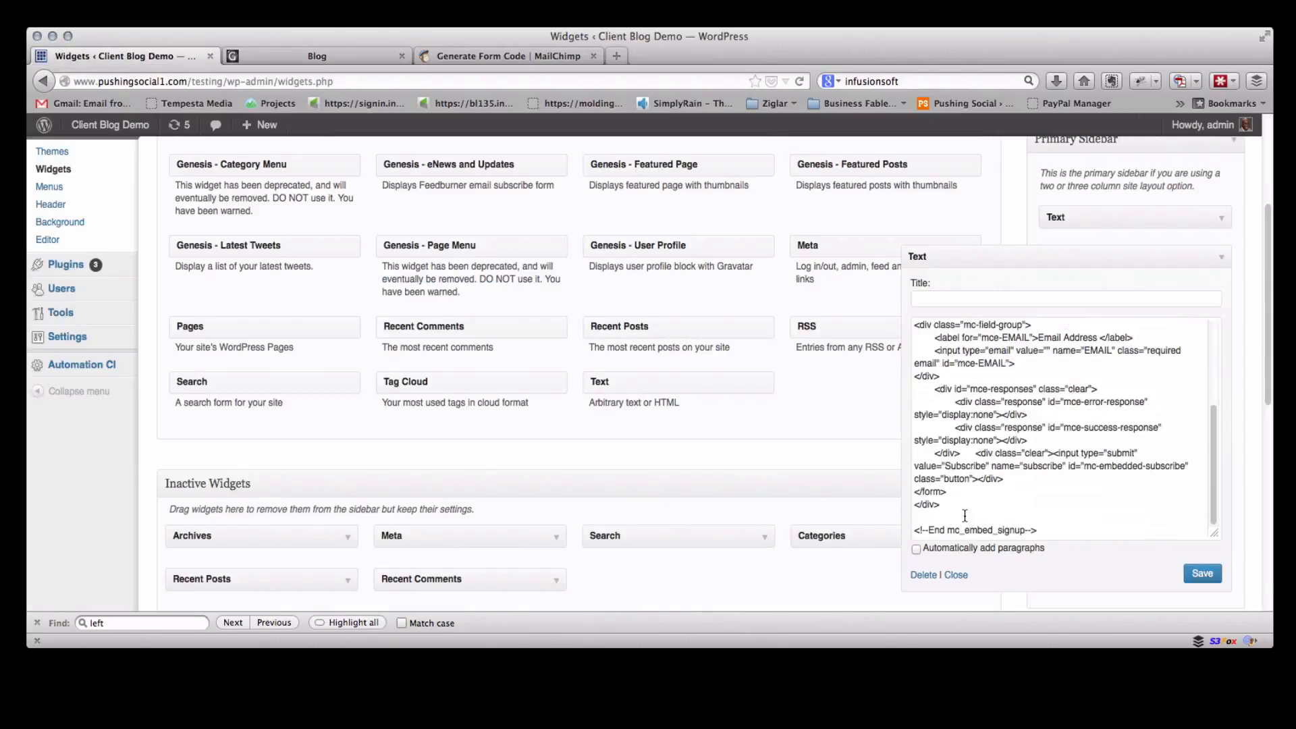
left_click(1042, 526)
key("Return")
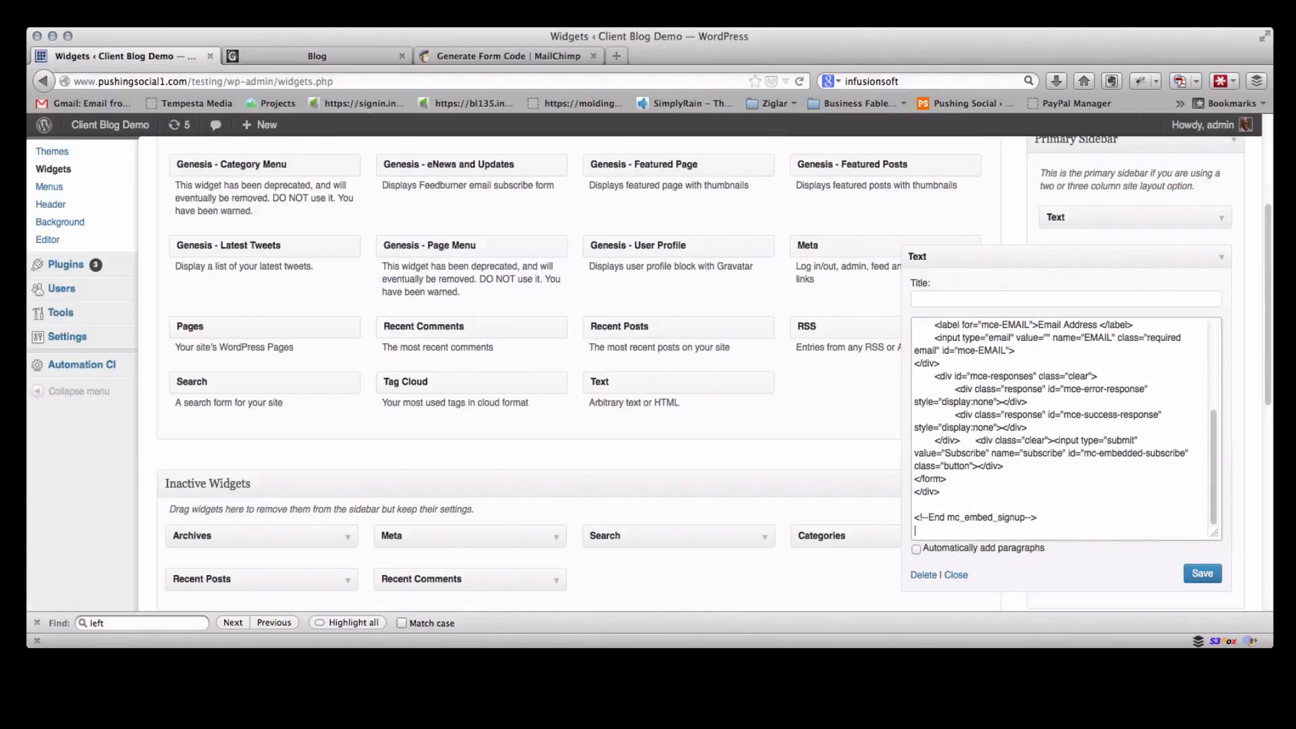
key("super+v")
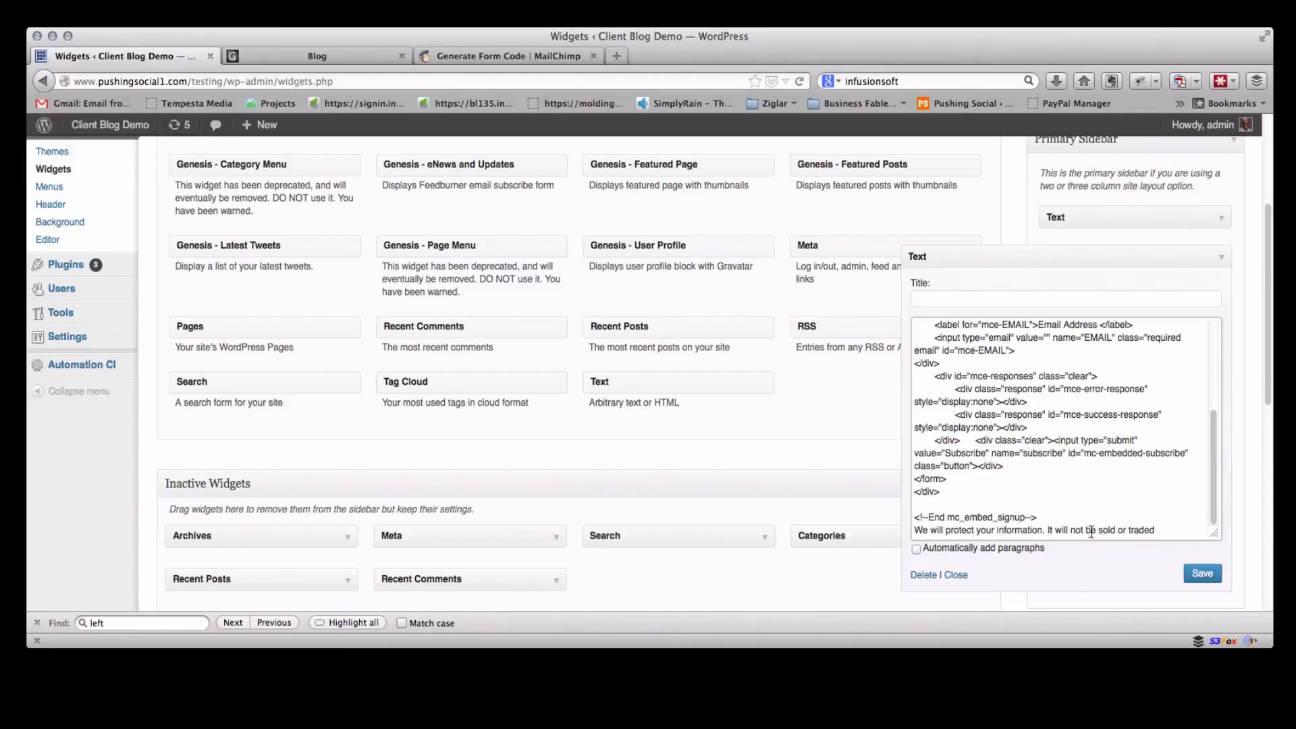
left_click(1201, 572)
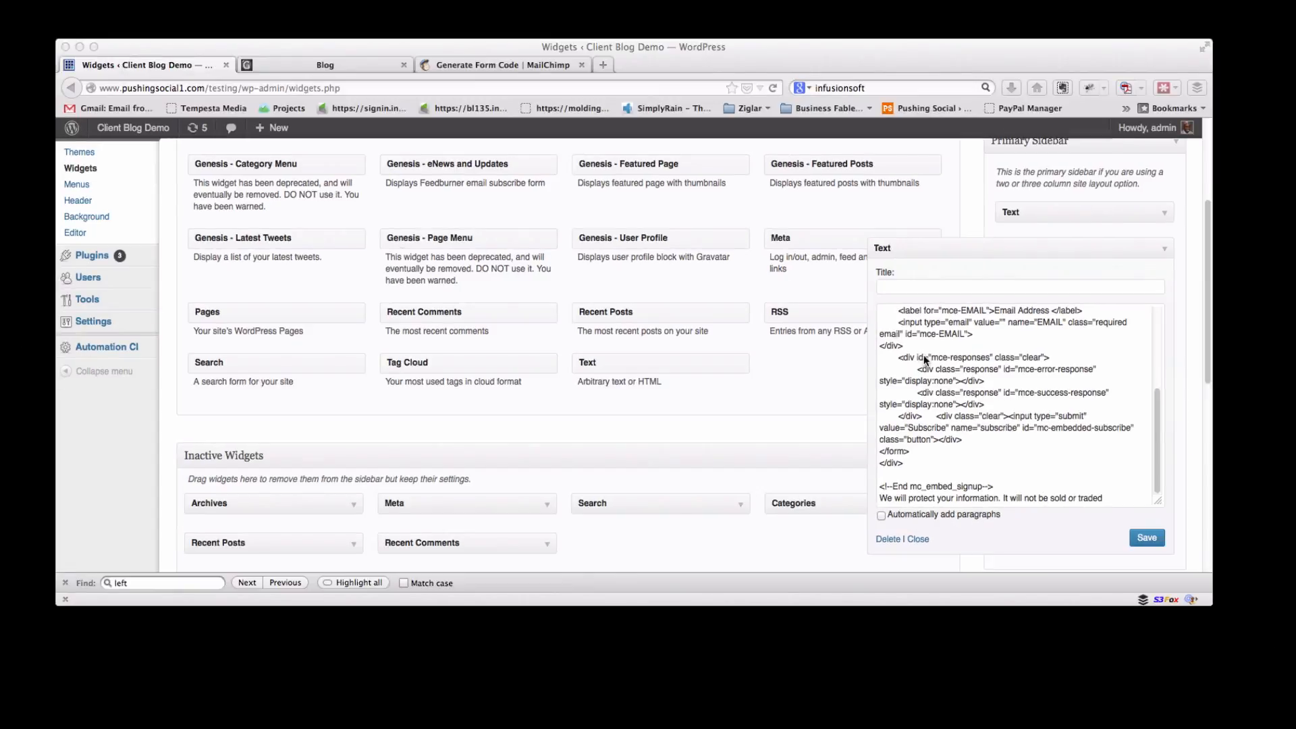
Save the widget and reload the blog page to check the privacy notice under the new form
left_click(1147, 539)
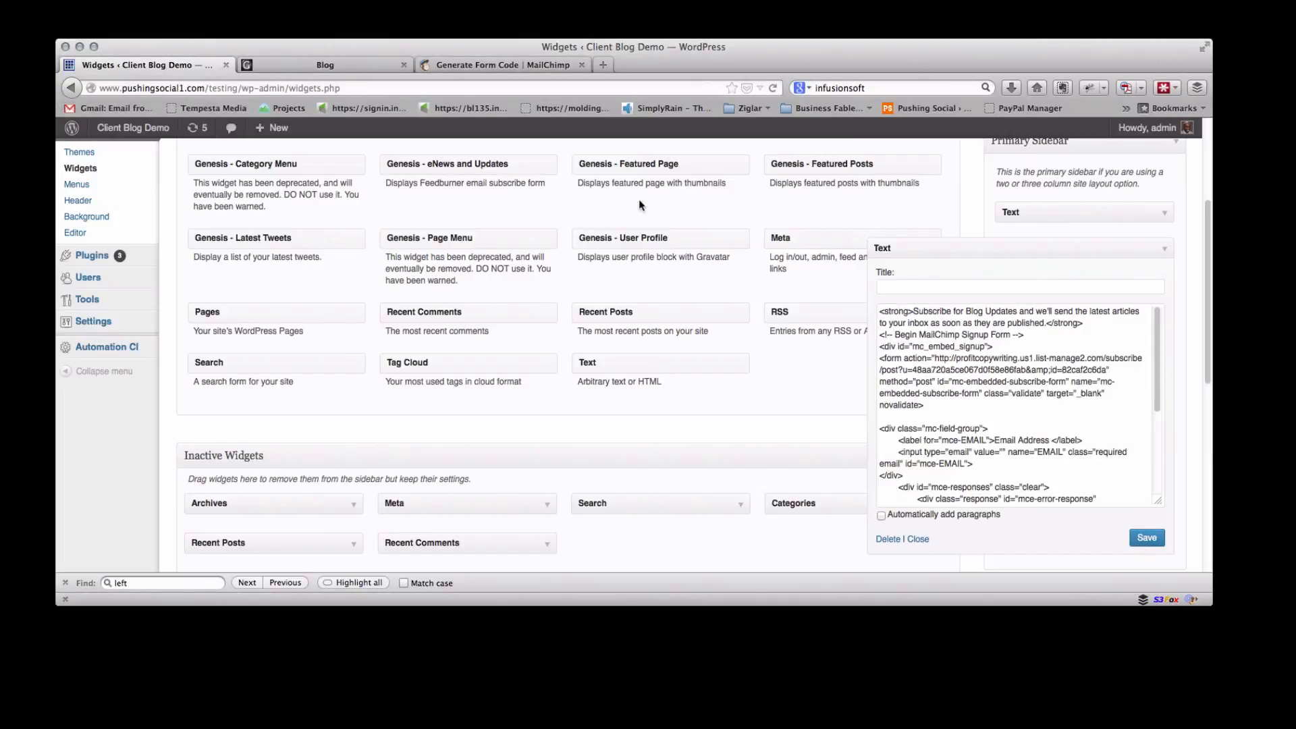
left_click(365, 65)
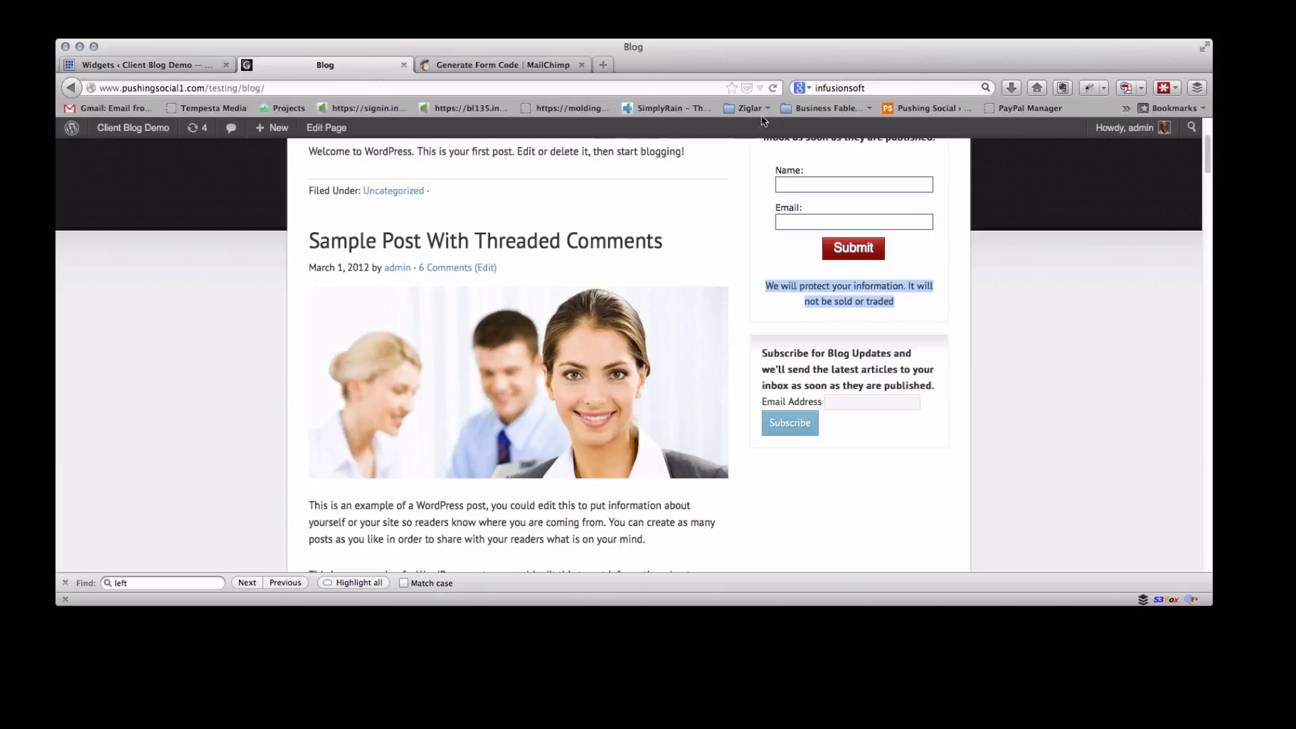
left_click(773, 89)
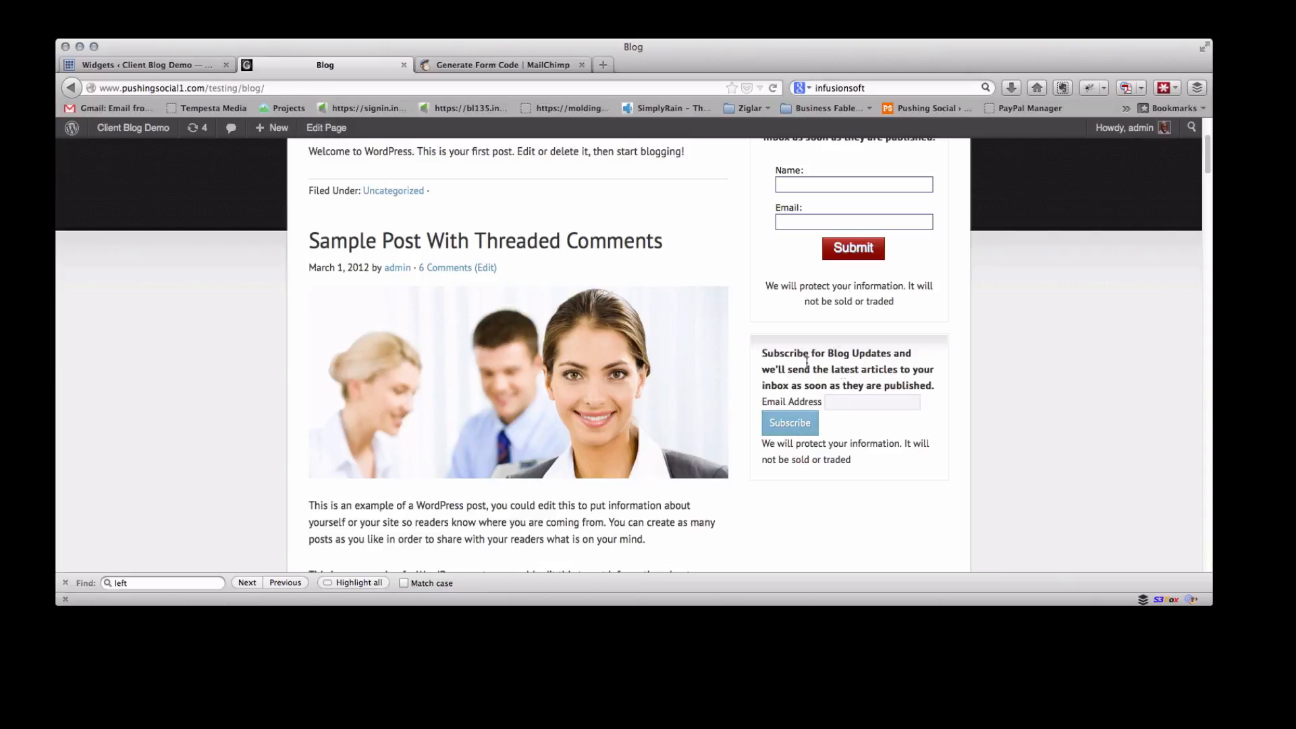
Turn on Automatically add paragraphs for the Text widget and save it
left_click(185, 65)
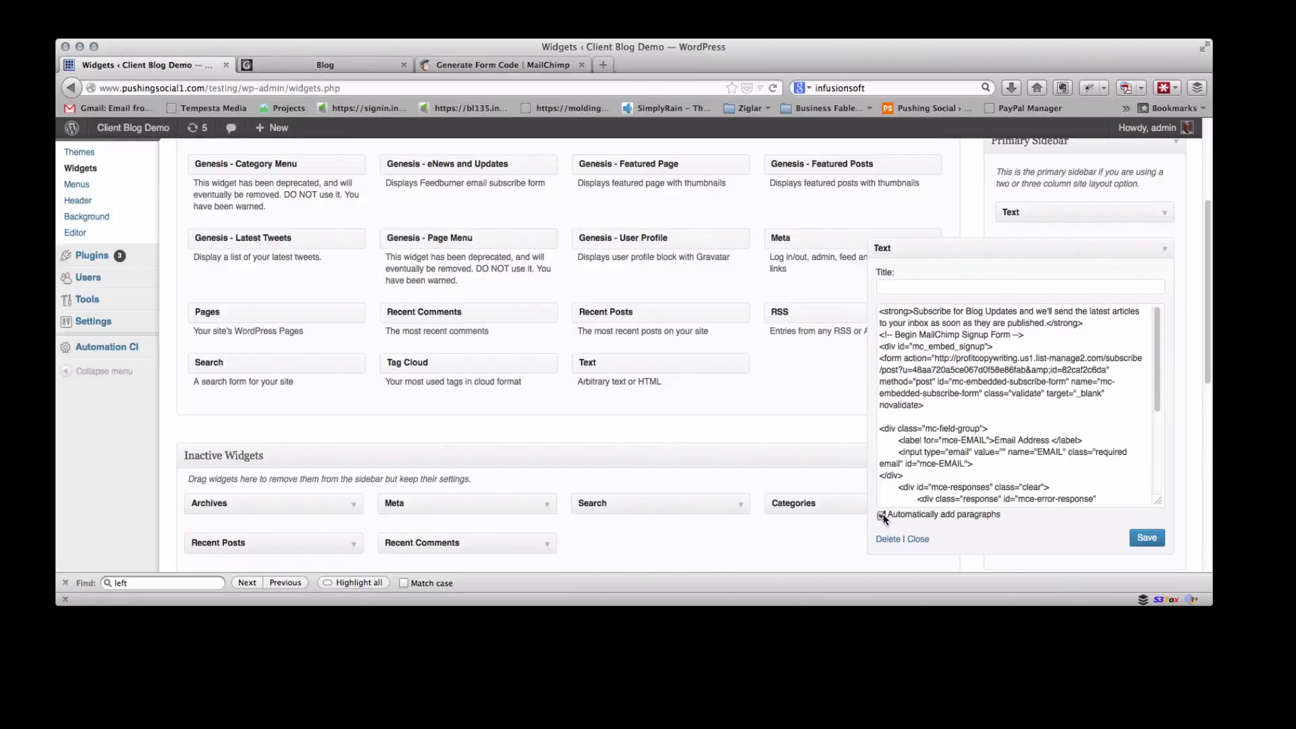
left_click(1148, 544)
left_click(1147, 538)
Reload the blog page and scroll through the sidebar to compare the two subscribe forms
left_click(296, 64)
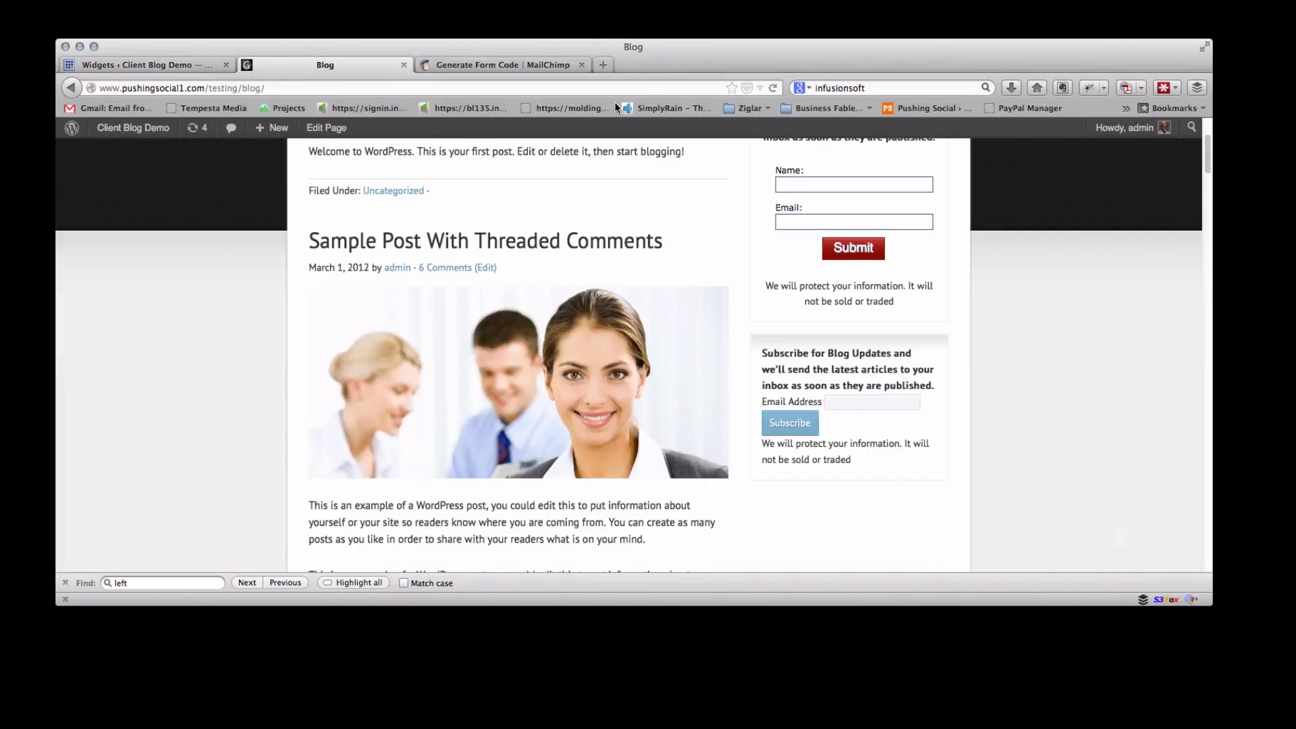
left_click(772, 88)
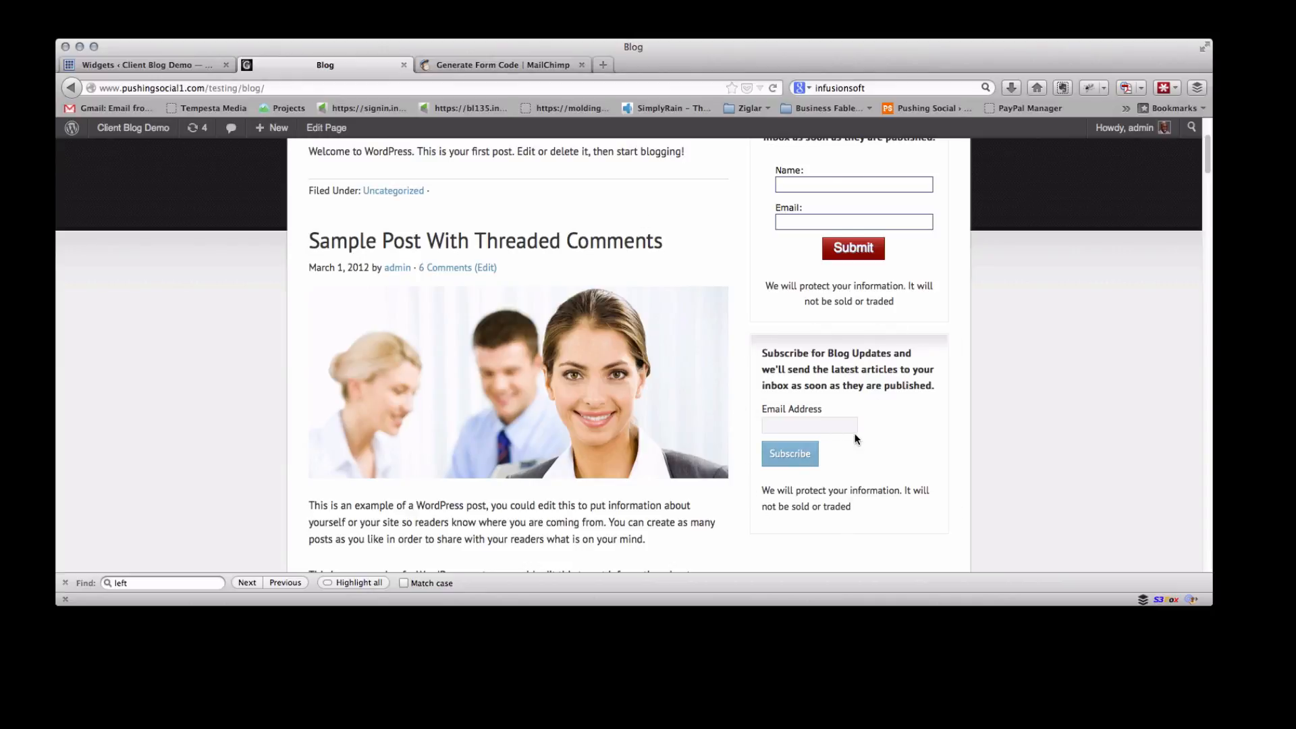
scroll(856, 440, "up", 5)
scroll(837, 405, "down", 3)
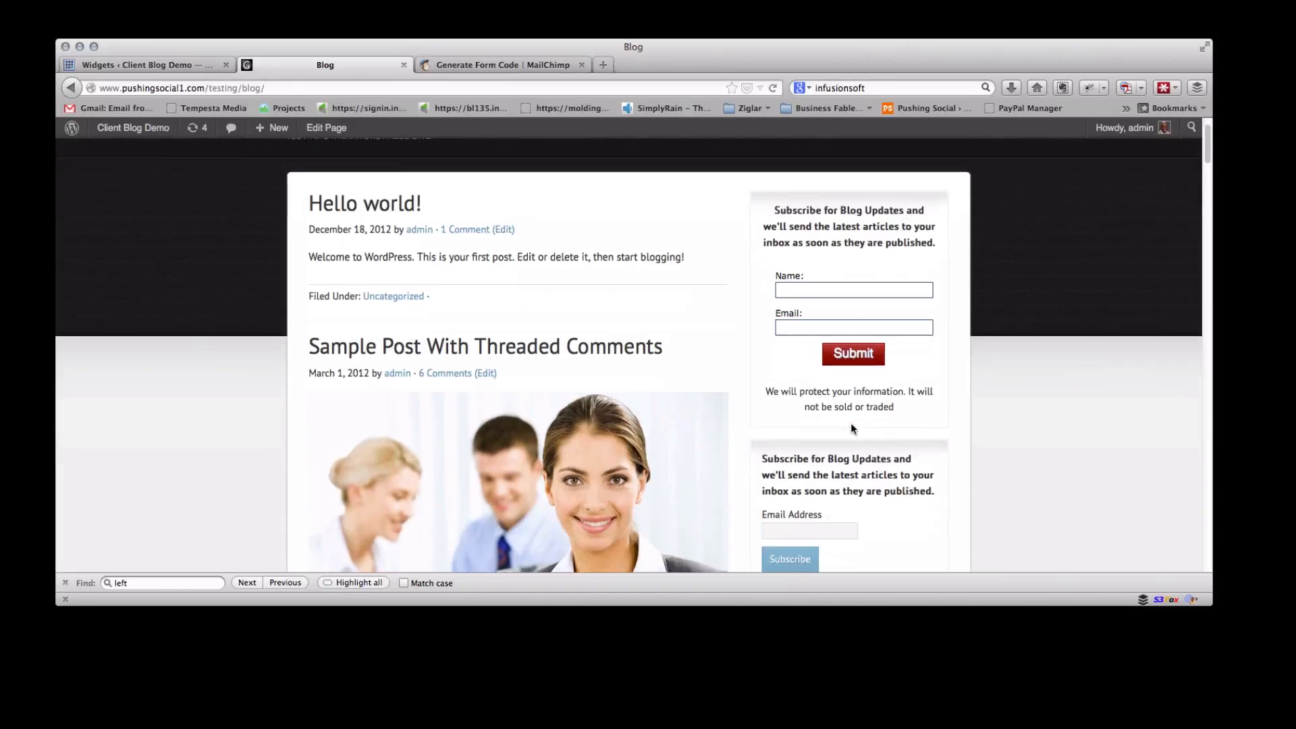
Insert an opening <center> tag on a new first line of the widget's code
left_click(183, 64)
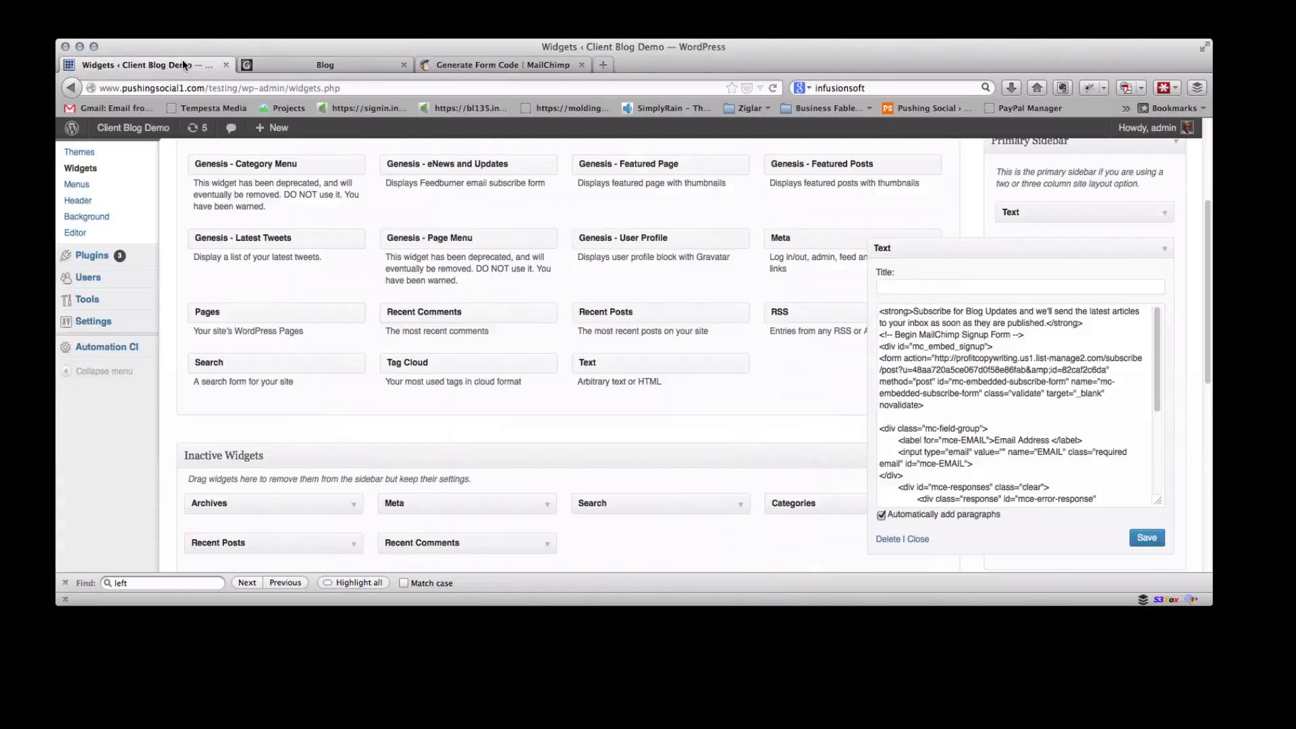
left_click(886, 314)
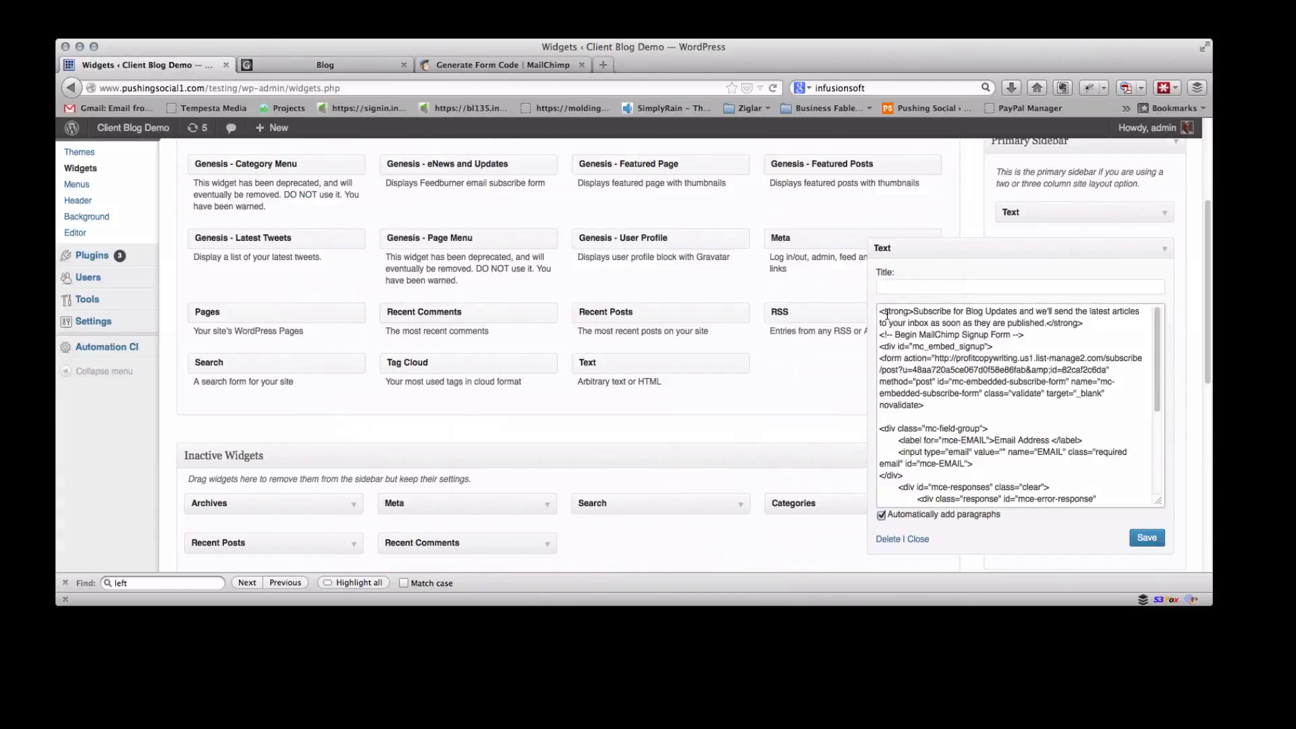
scroll(886, 314, "up", 3)
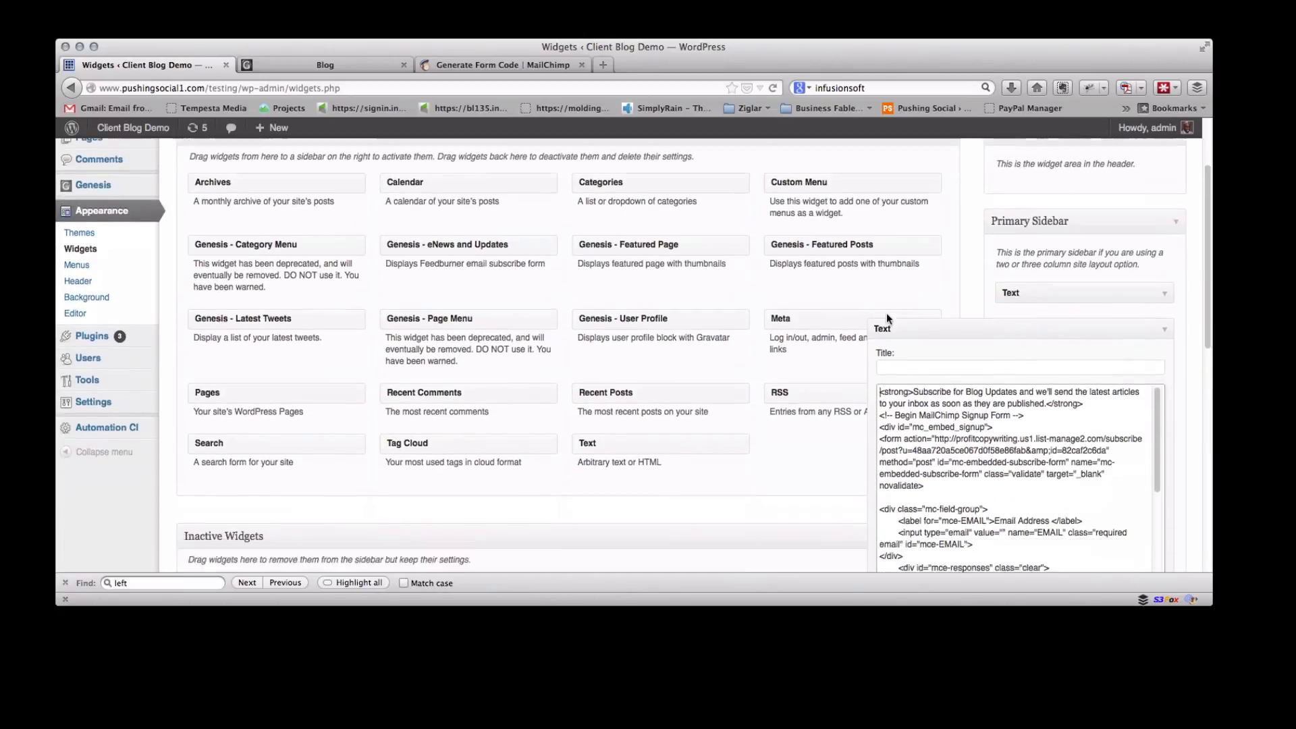
scroll(883, 297, "down", 4)
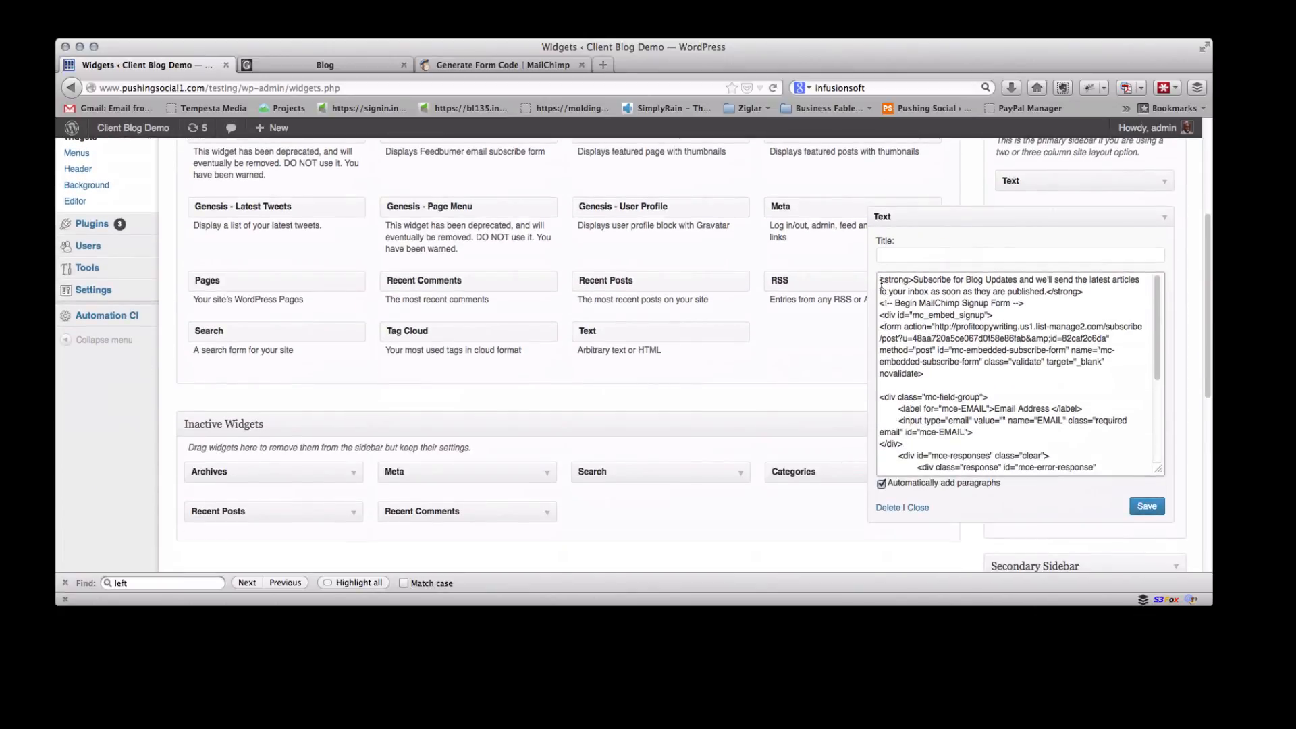
key("Return")
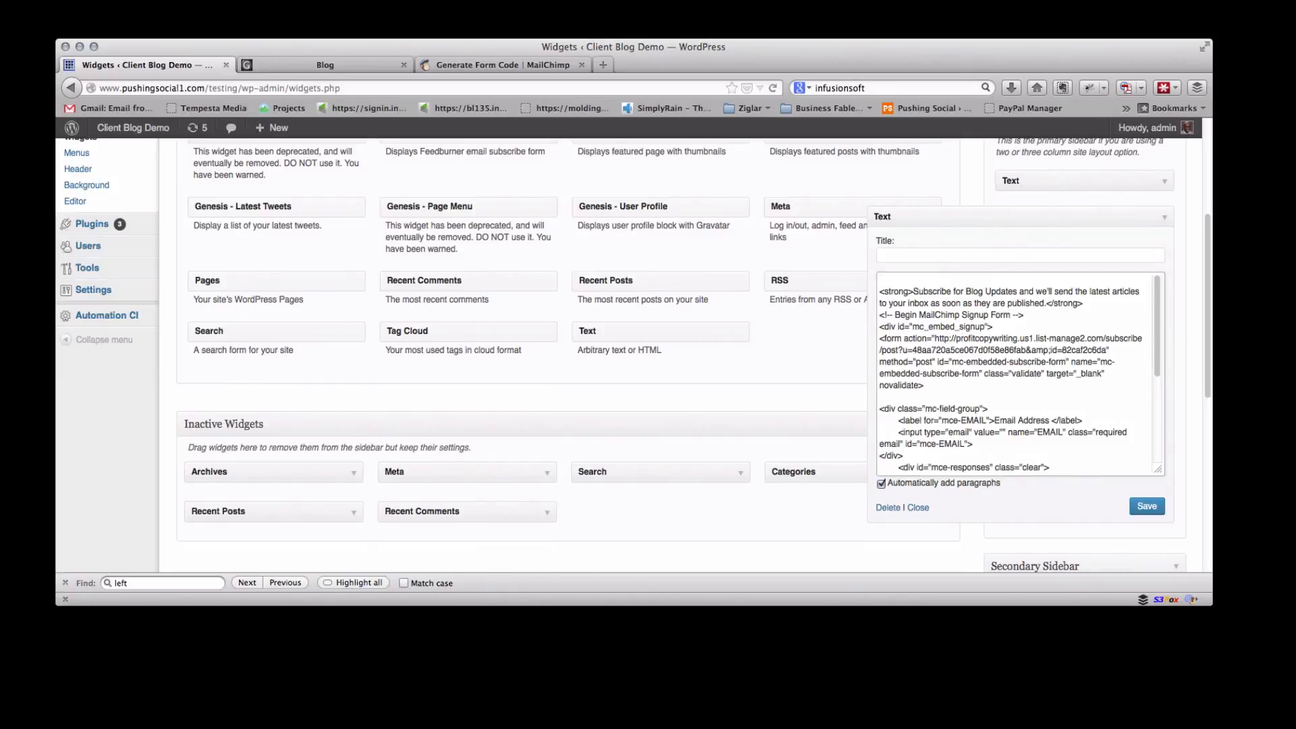
type("<x")
key("BackSpace")
type("center>")
Add a closing </center> tag on a new line after the privacy notice and save the widget
scroll(986, 380, "down", 5)
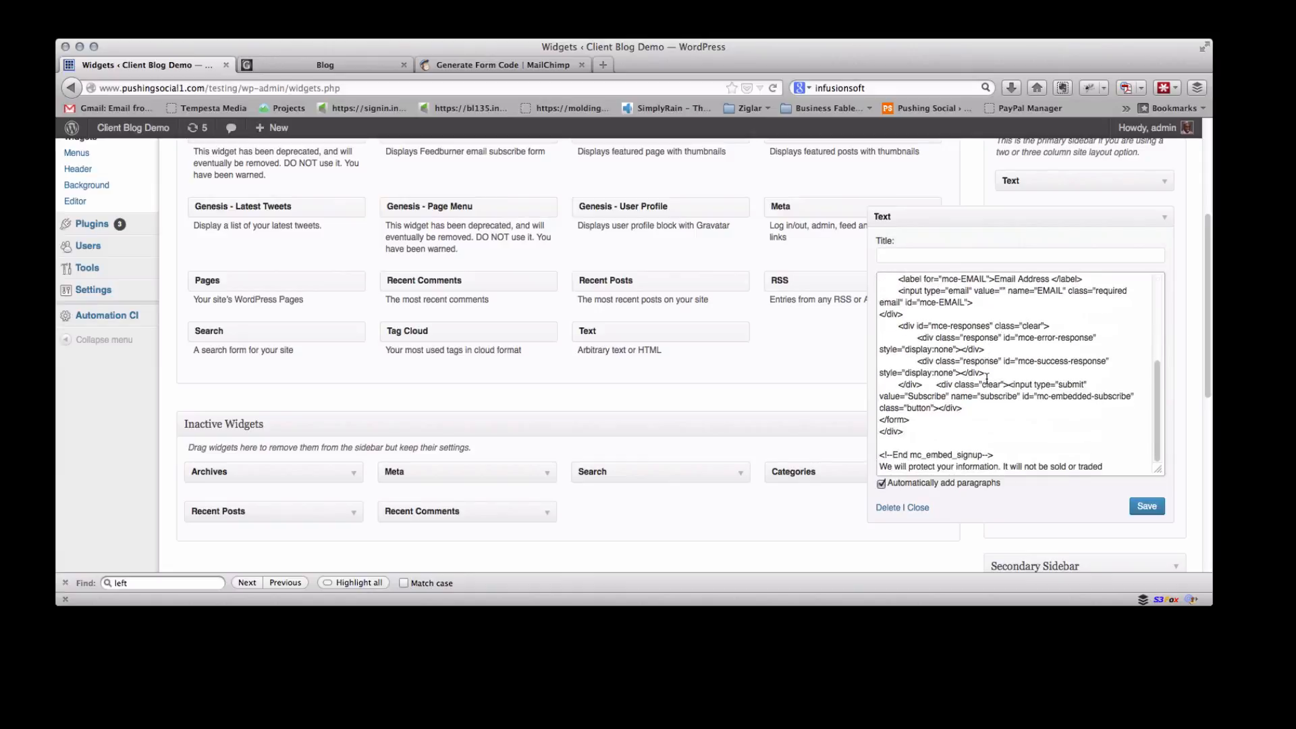
scroll(1012, 397, "down", 1)
key("Return")
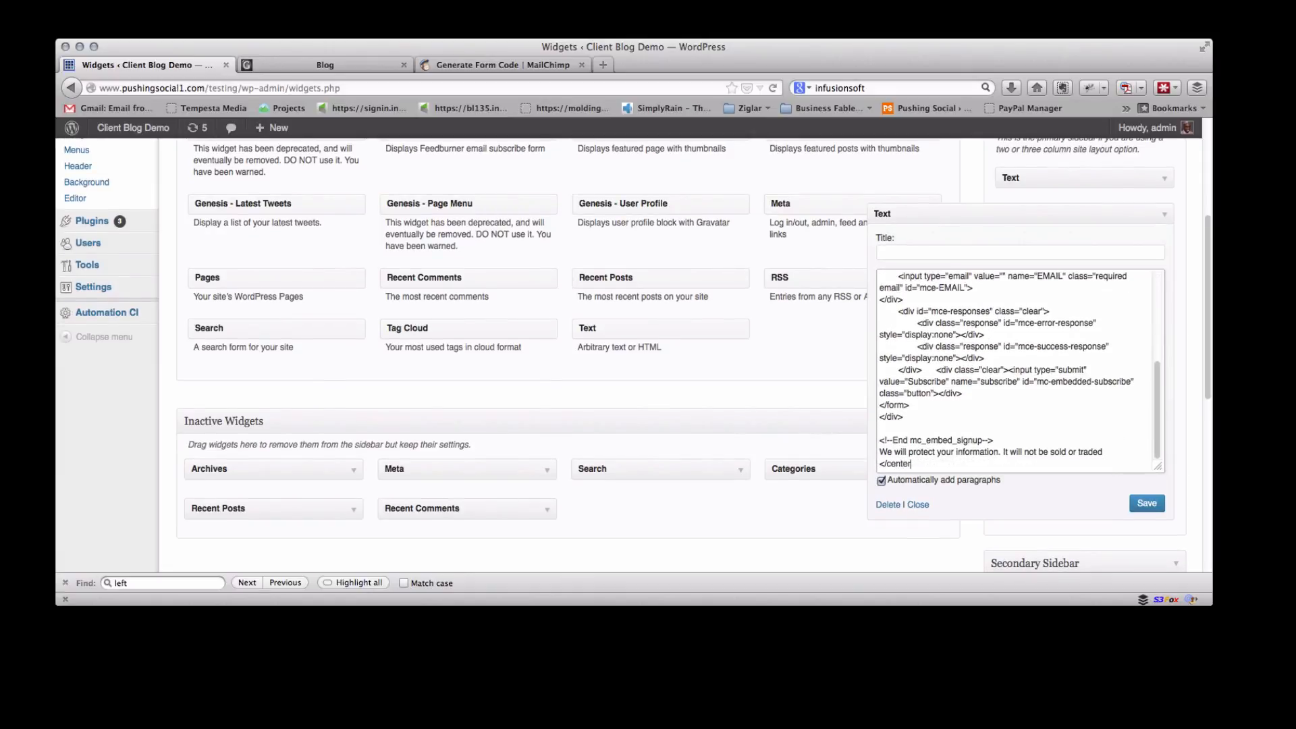
scroll(1127, 406, "up", 5)
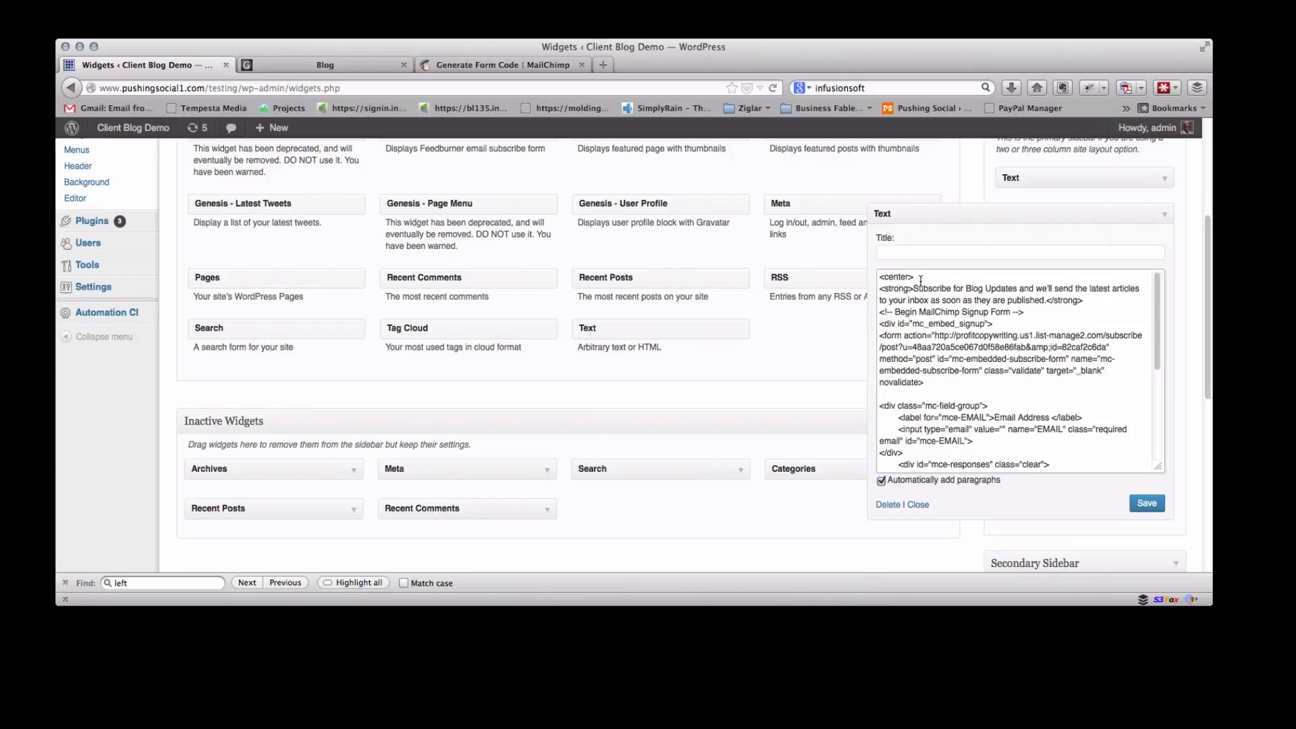
scroll(920, 281, "down", 5)
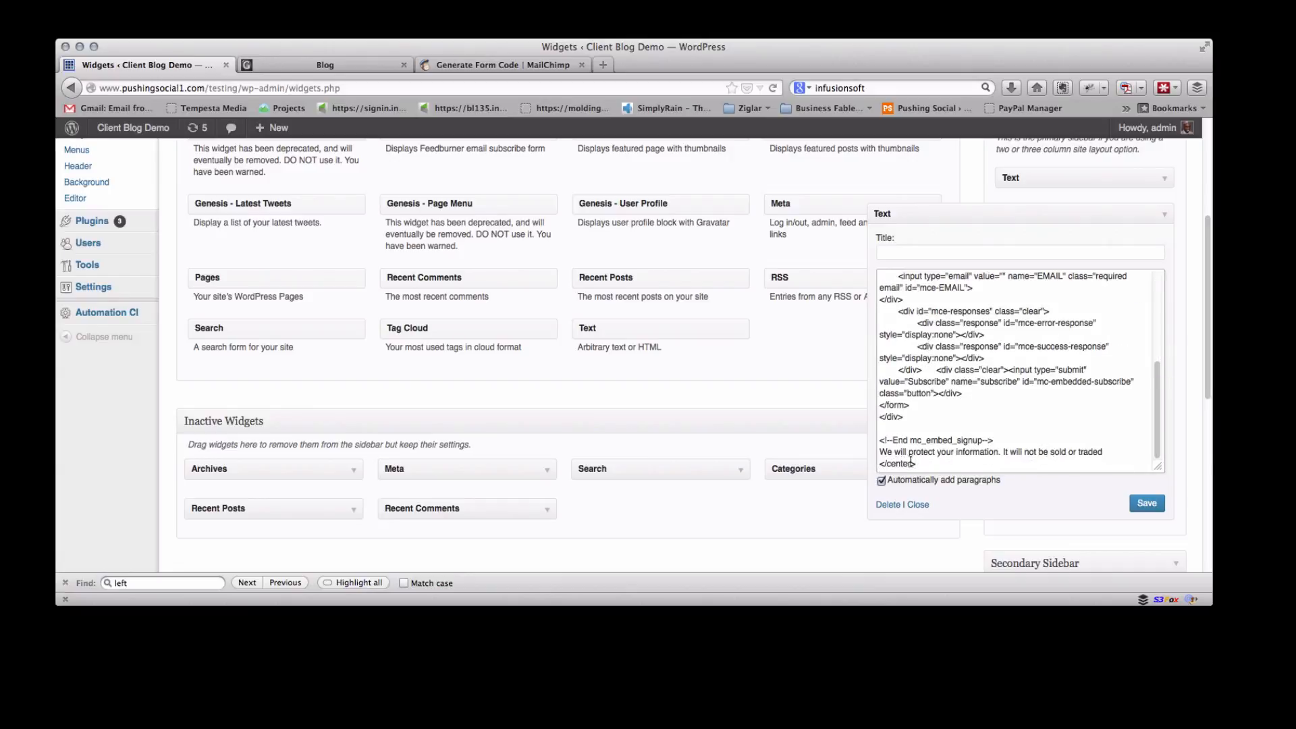
left_click(951, 405)
left_click(1155, 509)
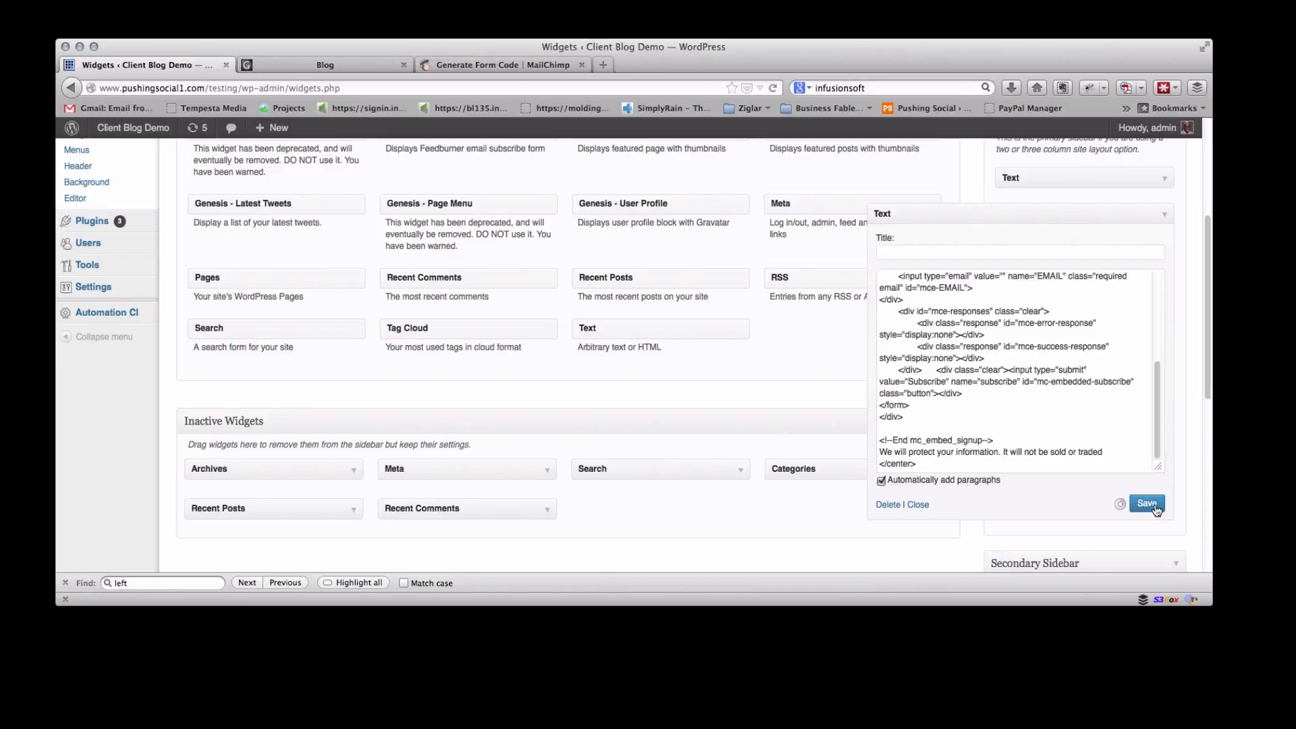
Reload the blog page and scroll the sidebar to check the centred subscribe form
scroll(967, 362, "down", 5)
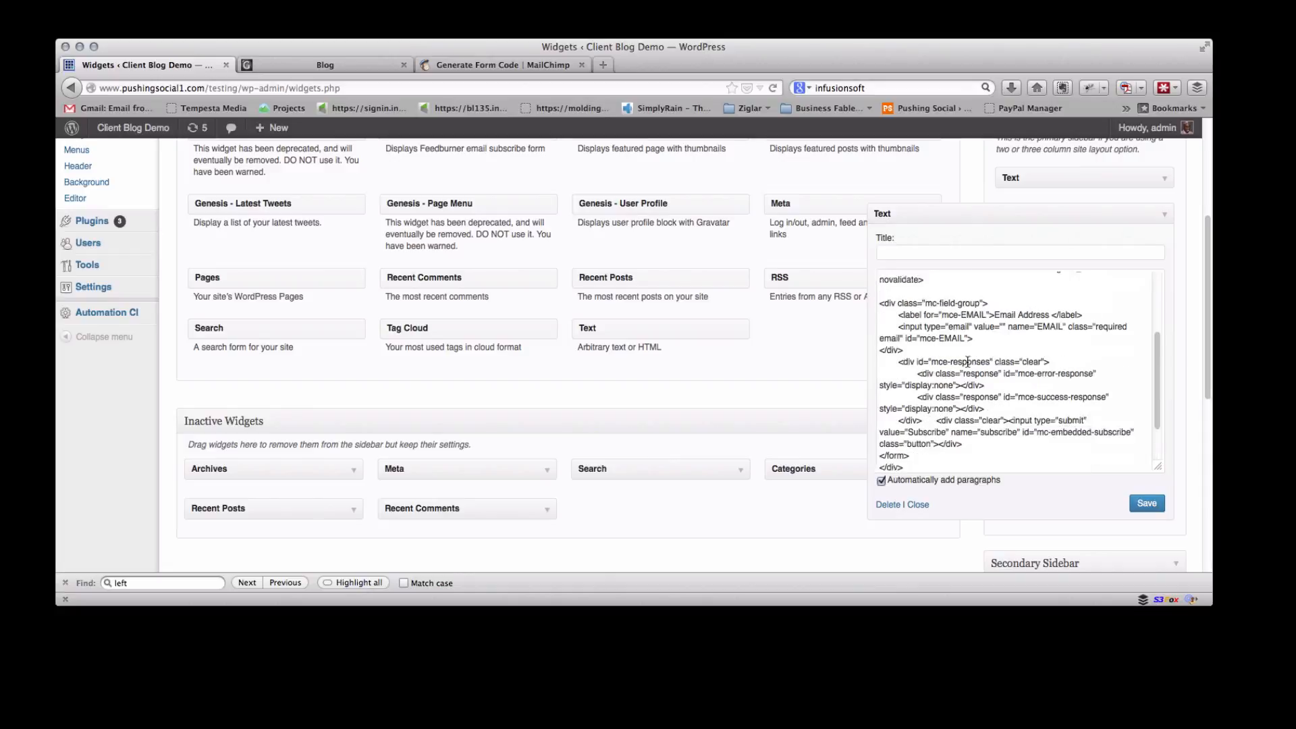
left_click(293, 62)
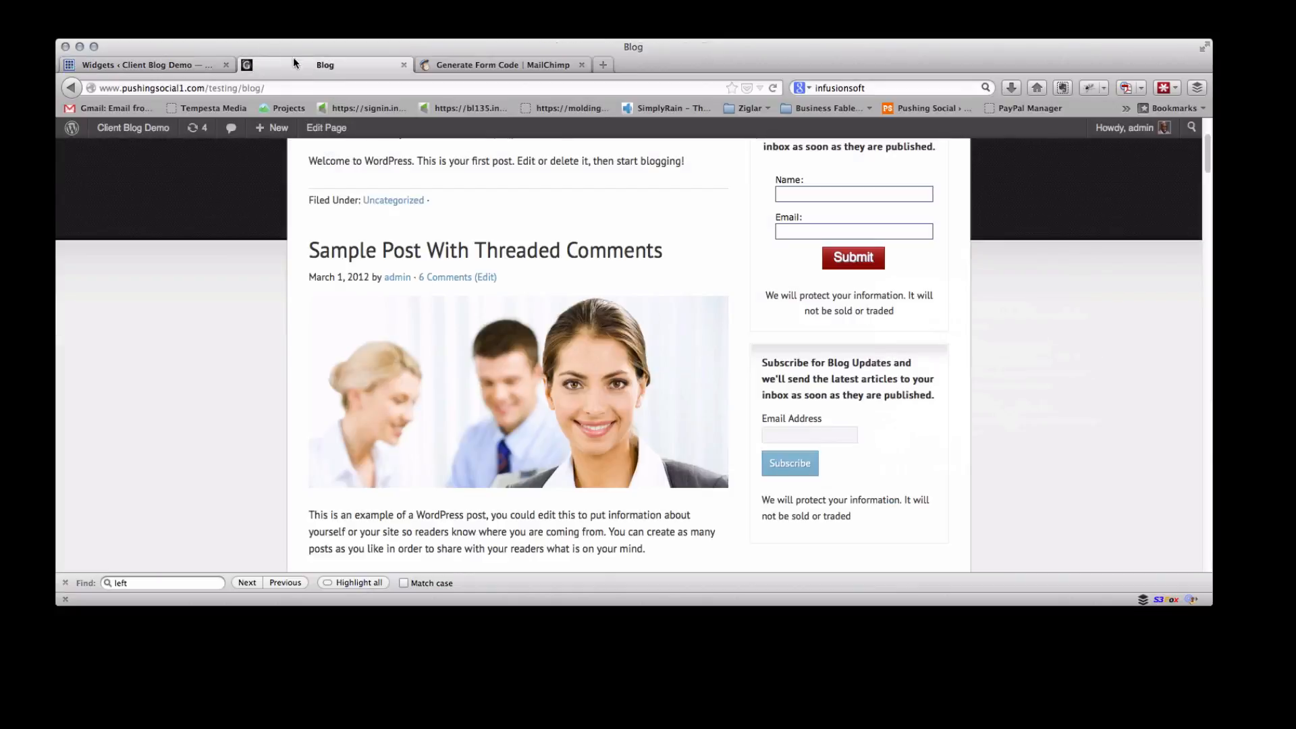
left_click(773, 88)
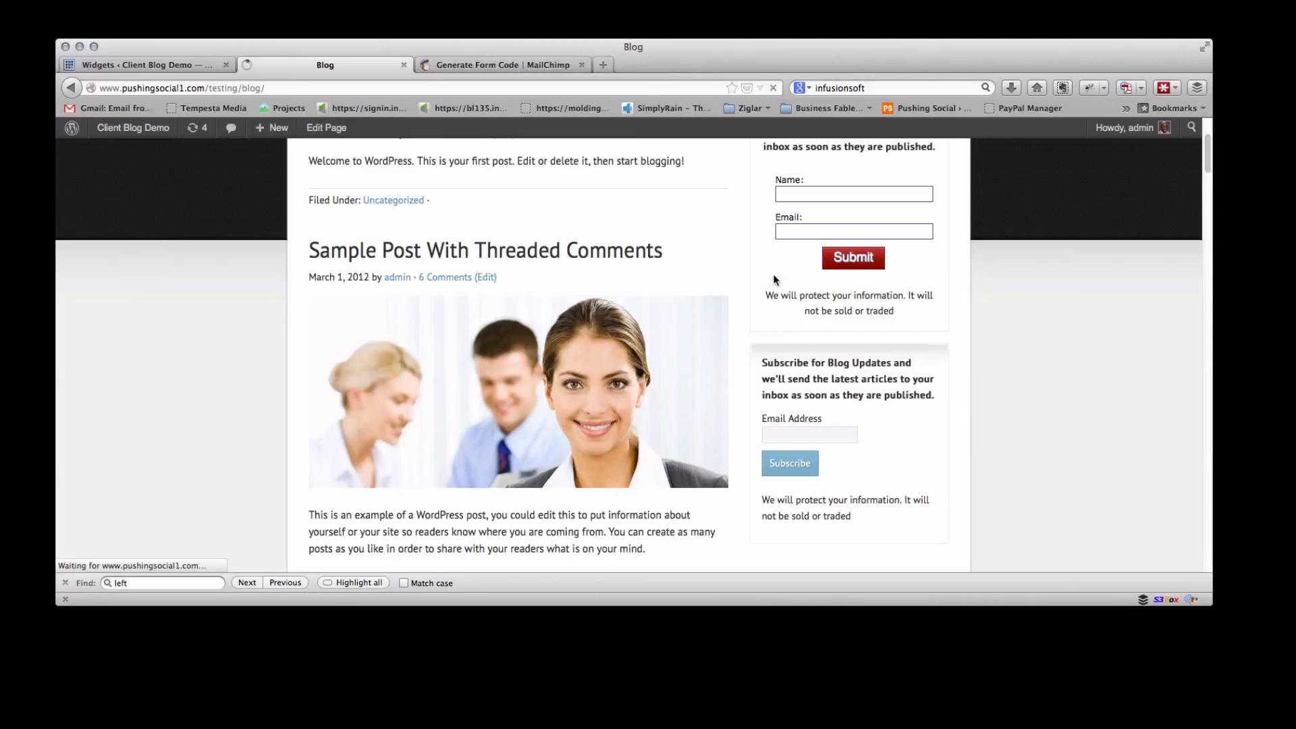
scroll(845, 409, "down", 5)
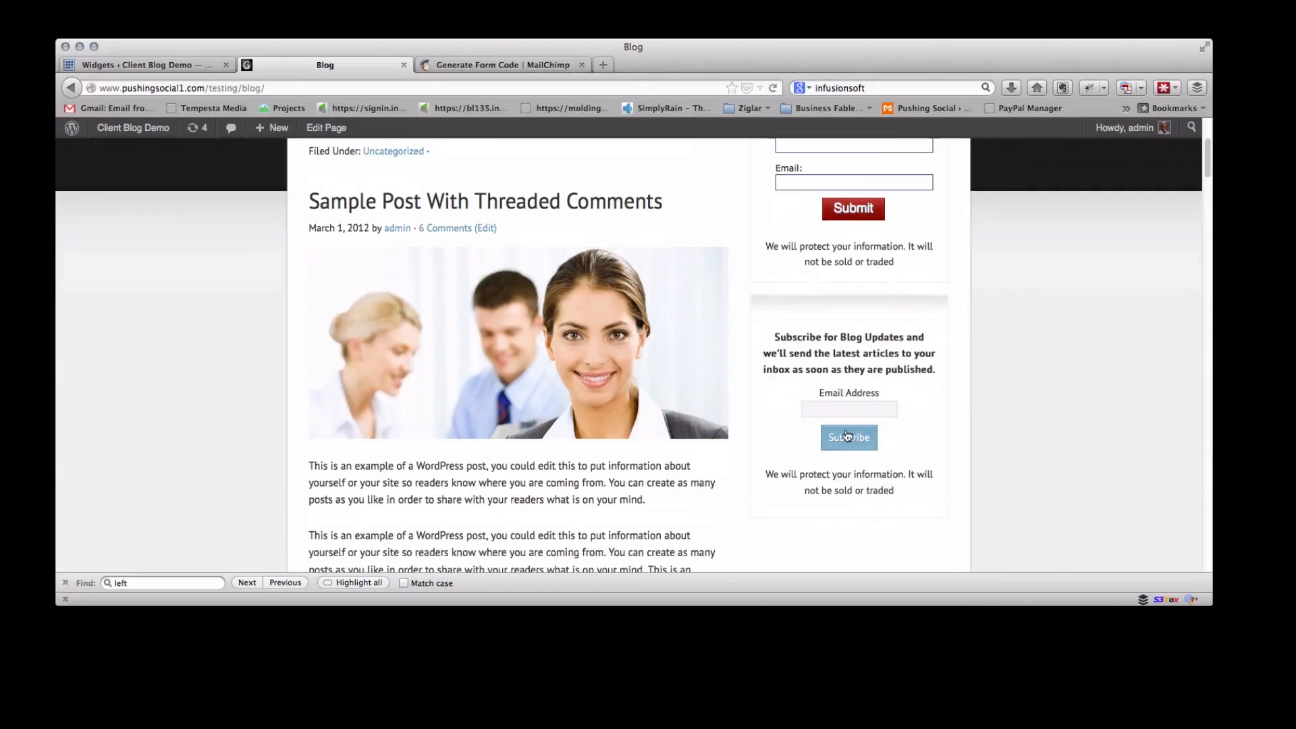
scroll(845, 428, "up", 2)
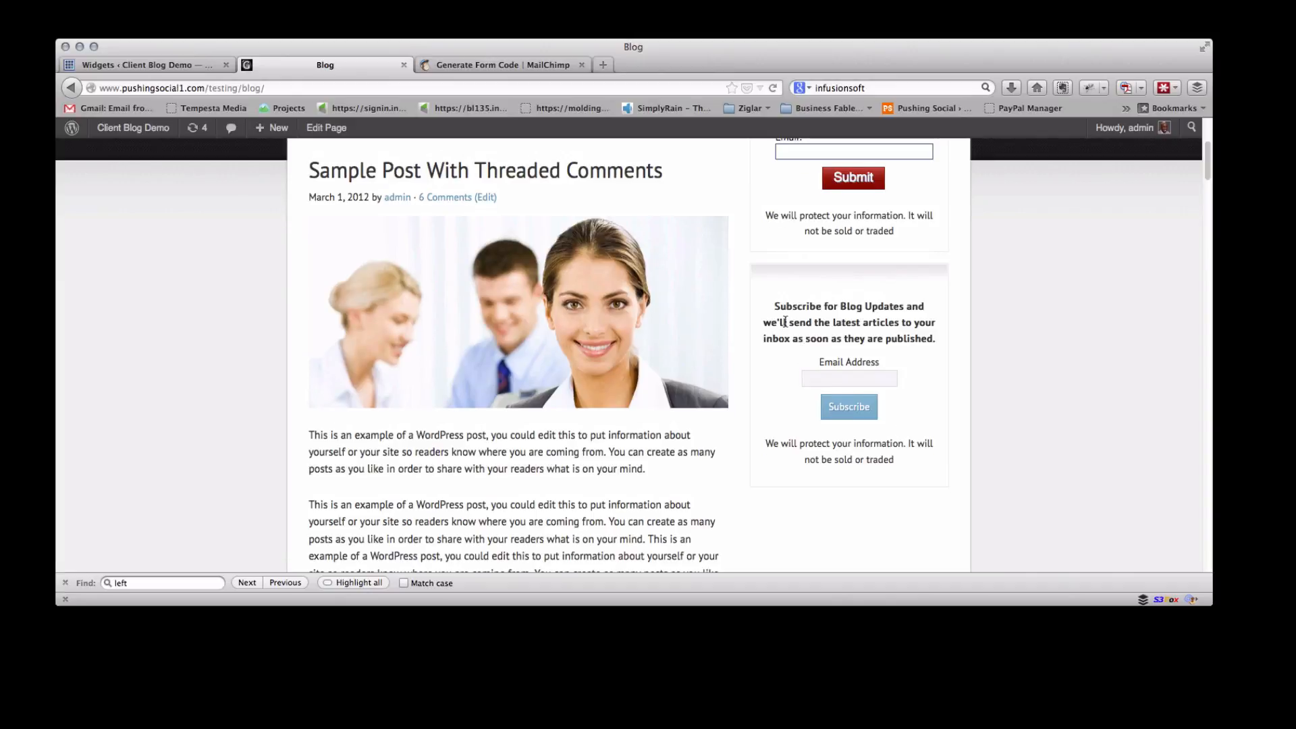
scroll(782, 320, "up", 4)
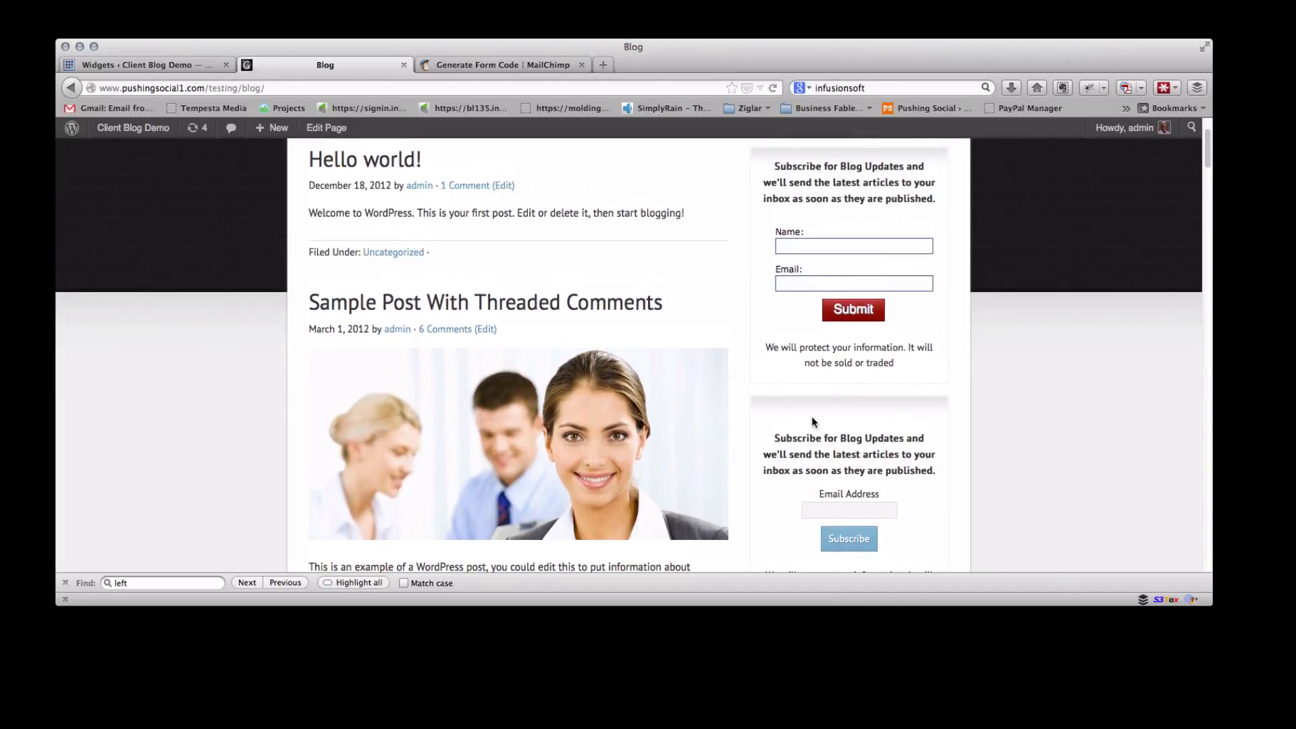
scroll(812, 415, "down", 6)
scroll(814, 419, "up", 3)
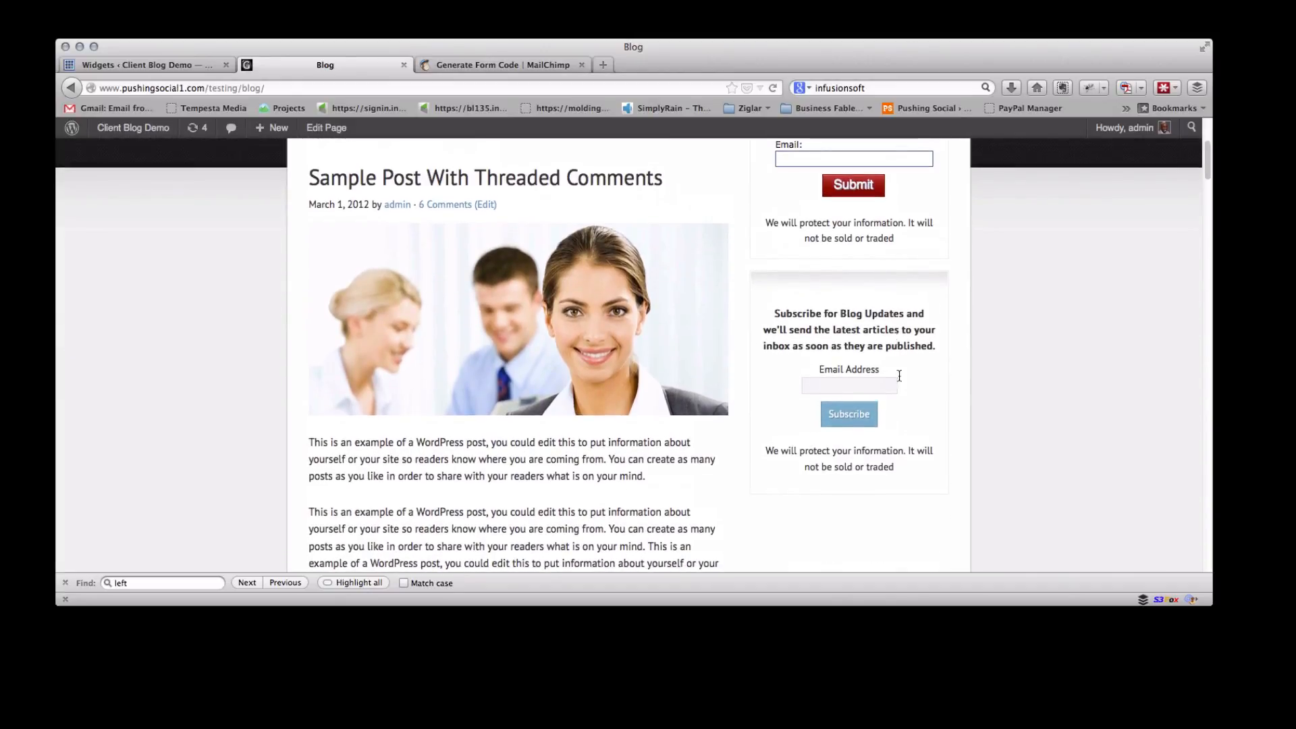
scroll(856, 352, "up", 4)
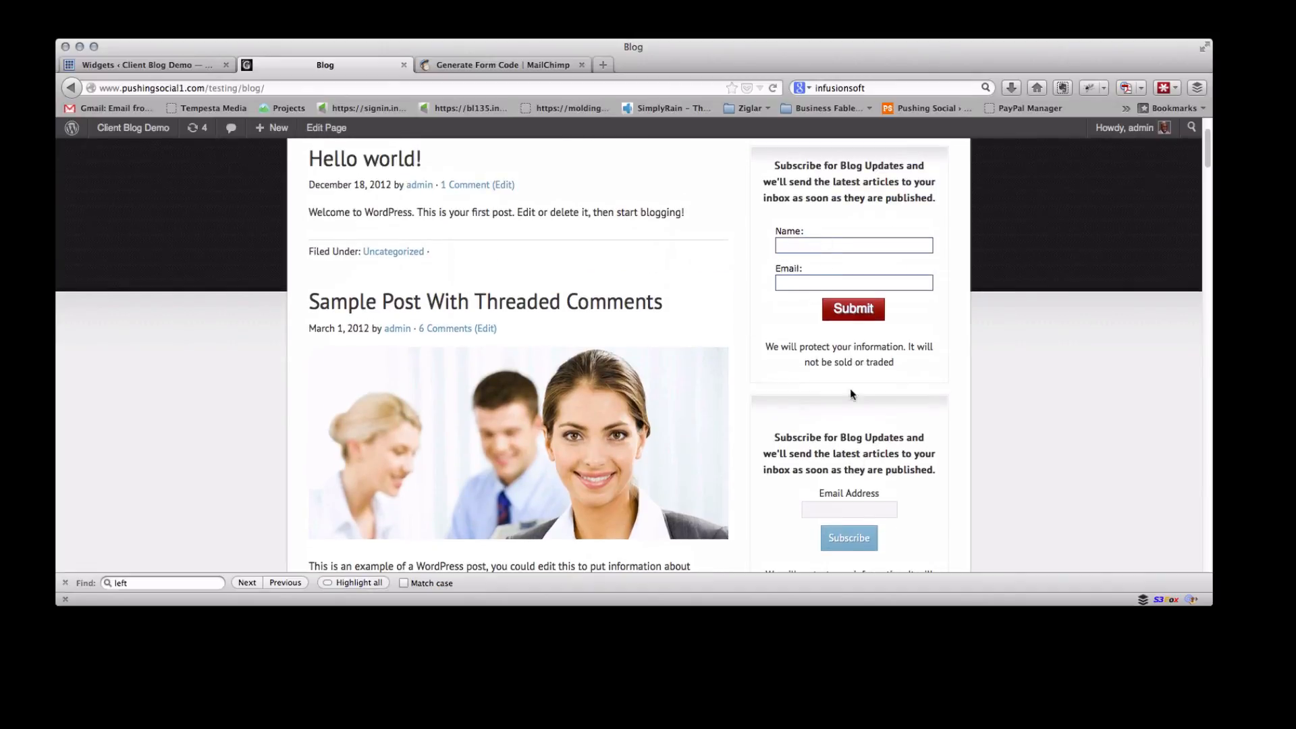
scroll(862, 424, "down", 2)
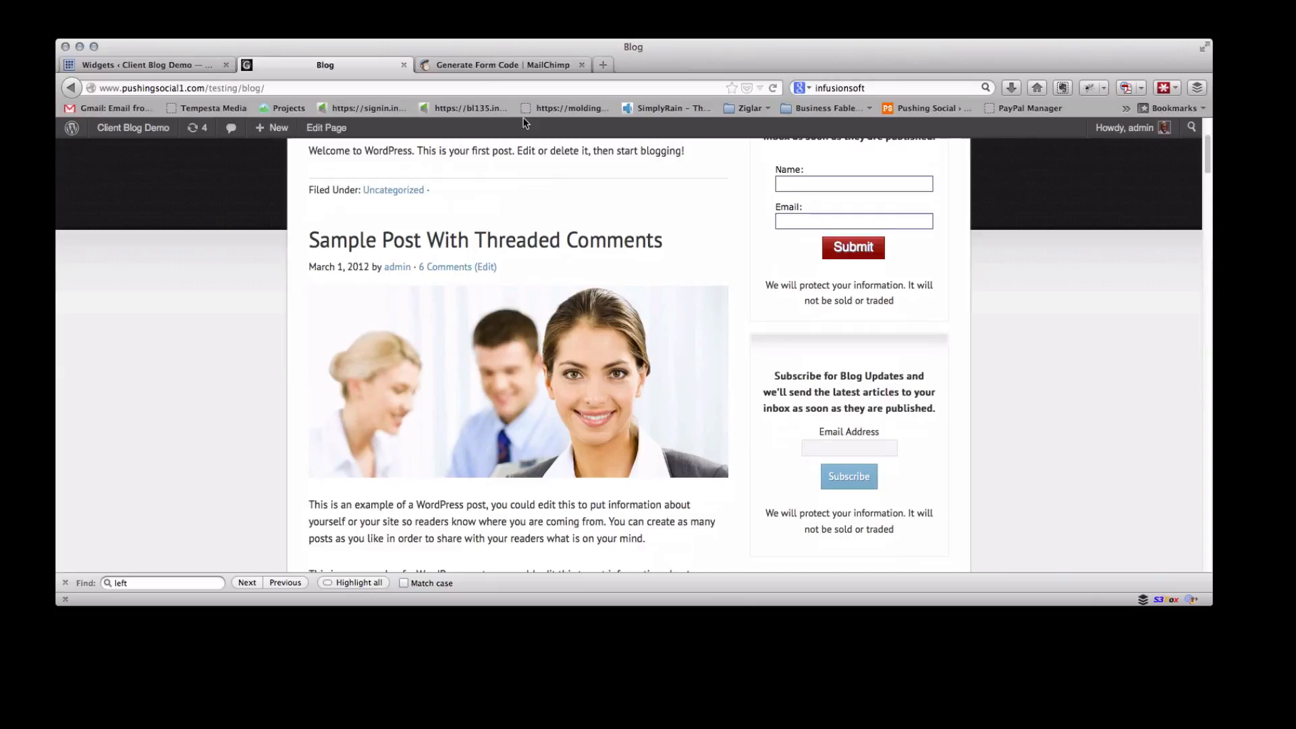
In MailChimp, set the Naked Form options to include All Fields and regenerate the embed code
left_click(495, 65)
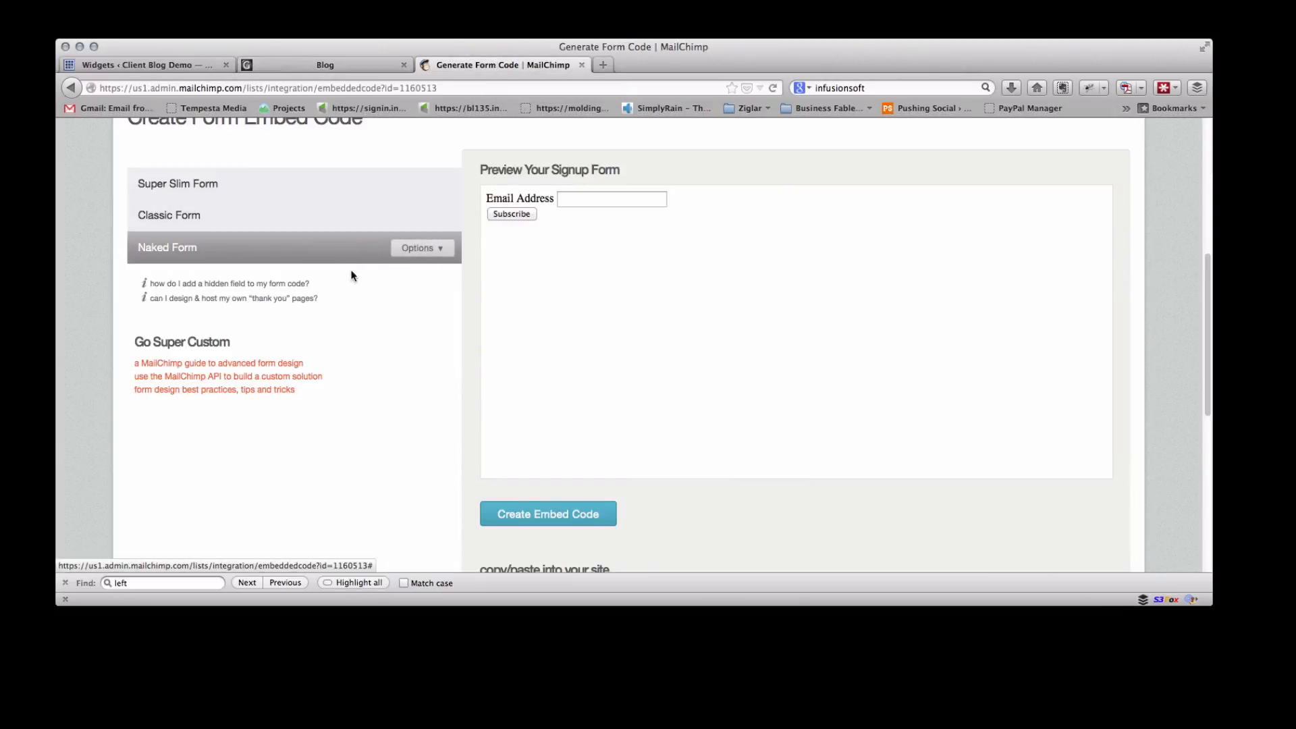
left_click(445, 250)
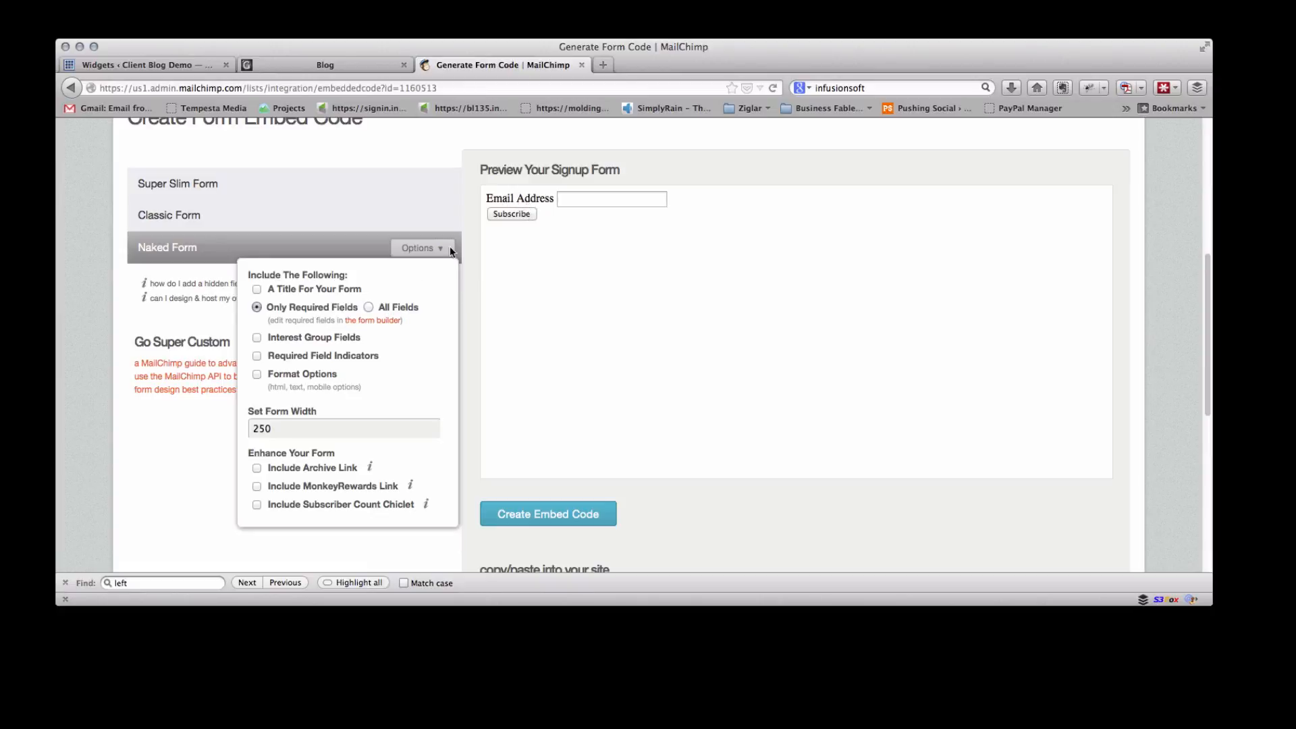
left_click(368, 308)
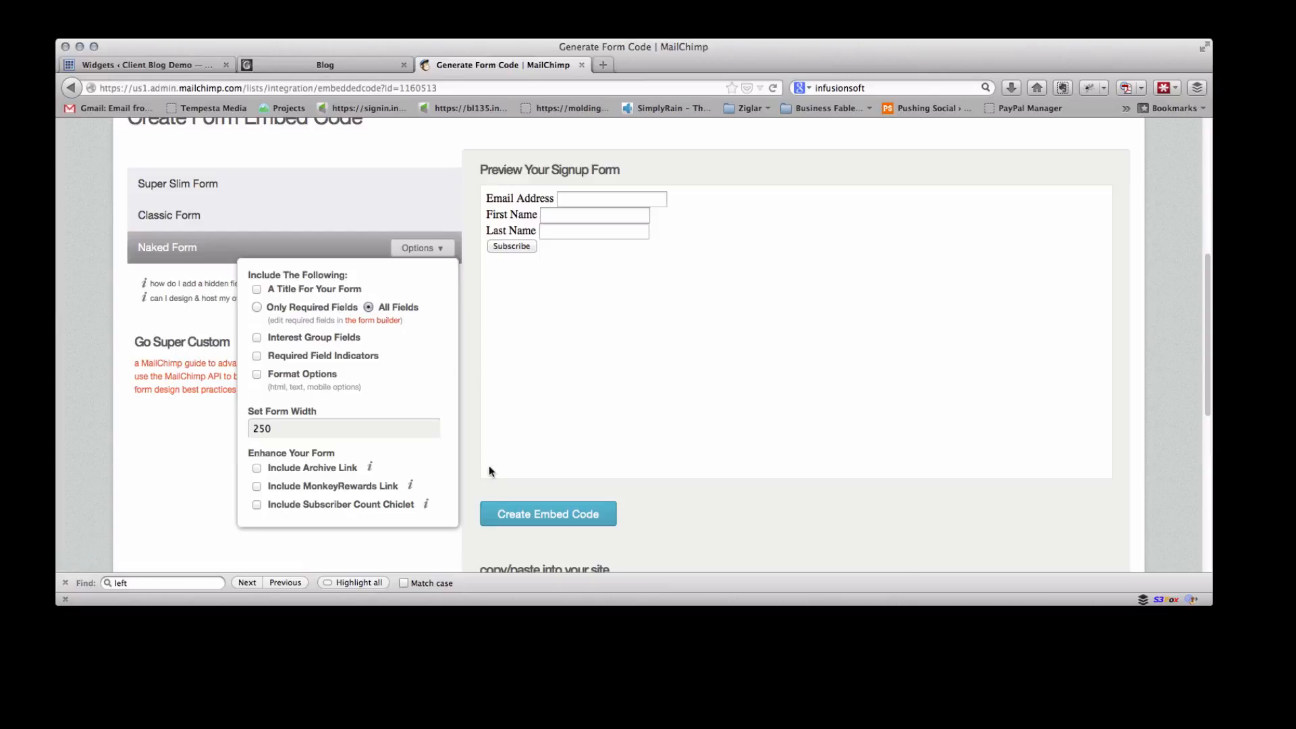
left_click(494, 514)
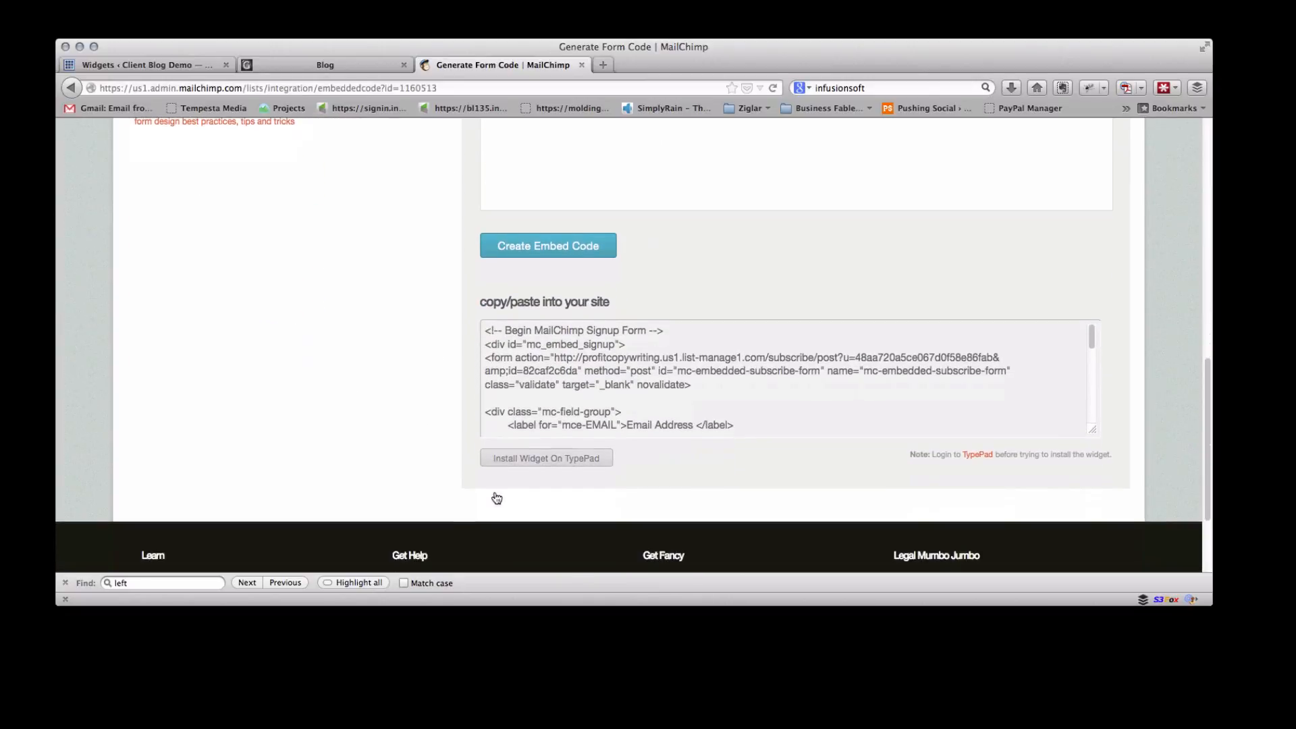
Select the newly generated embed code in the copy/paste box
scroll(514, 388, "up", 3)
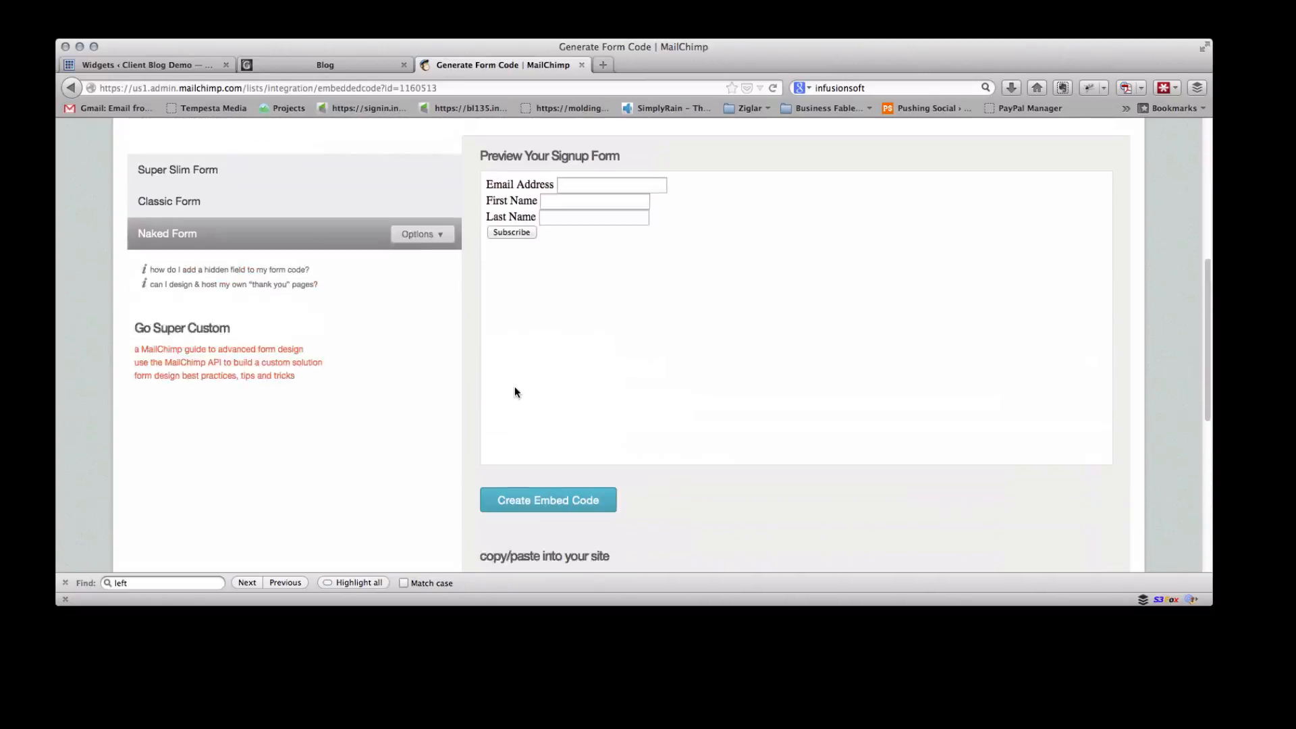
scroll(515, 387, "down", 4)
scroll(514, 386, "up", 4)
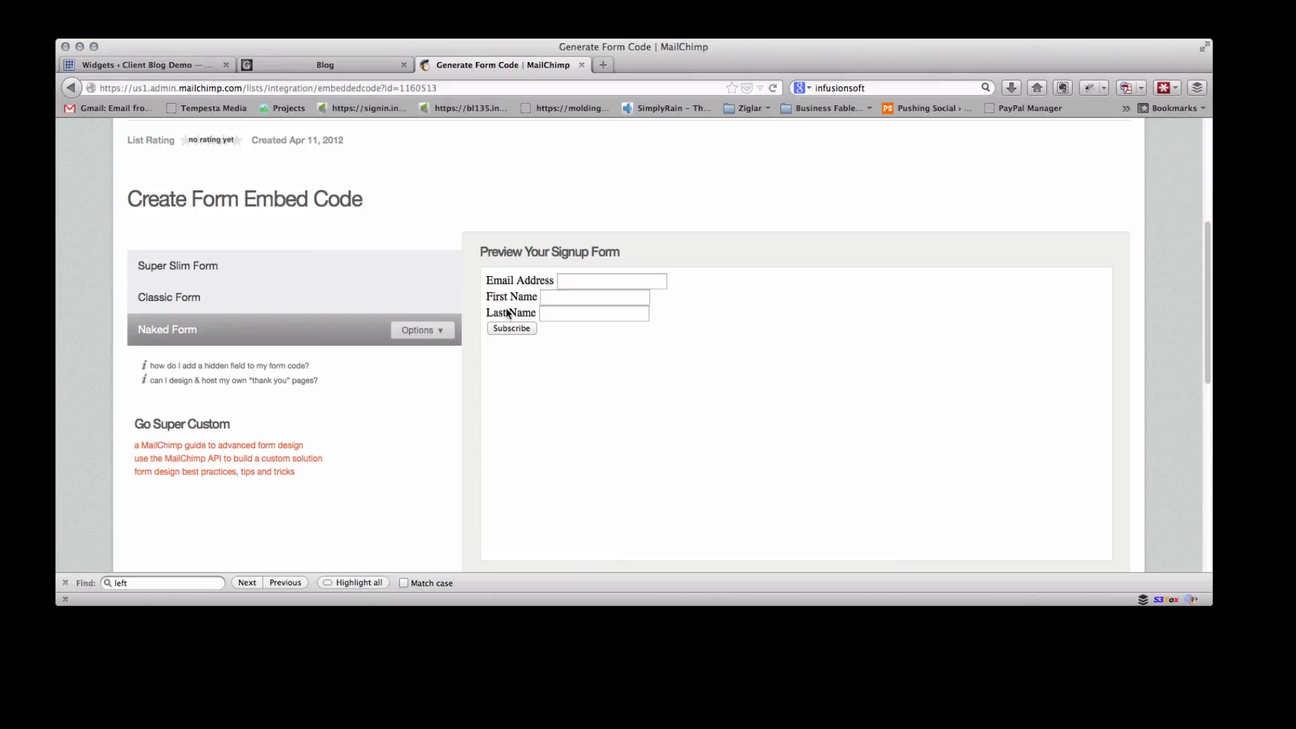
scroll(512, 358, "down", 5)
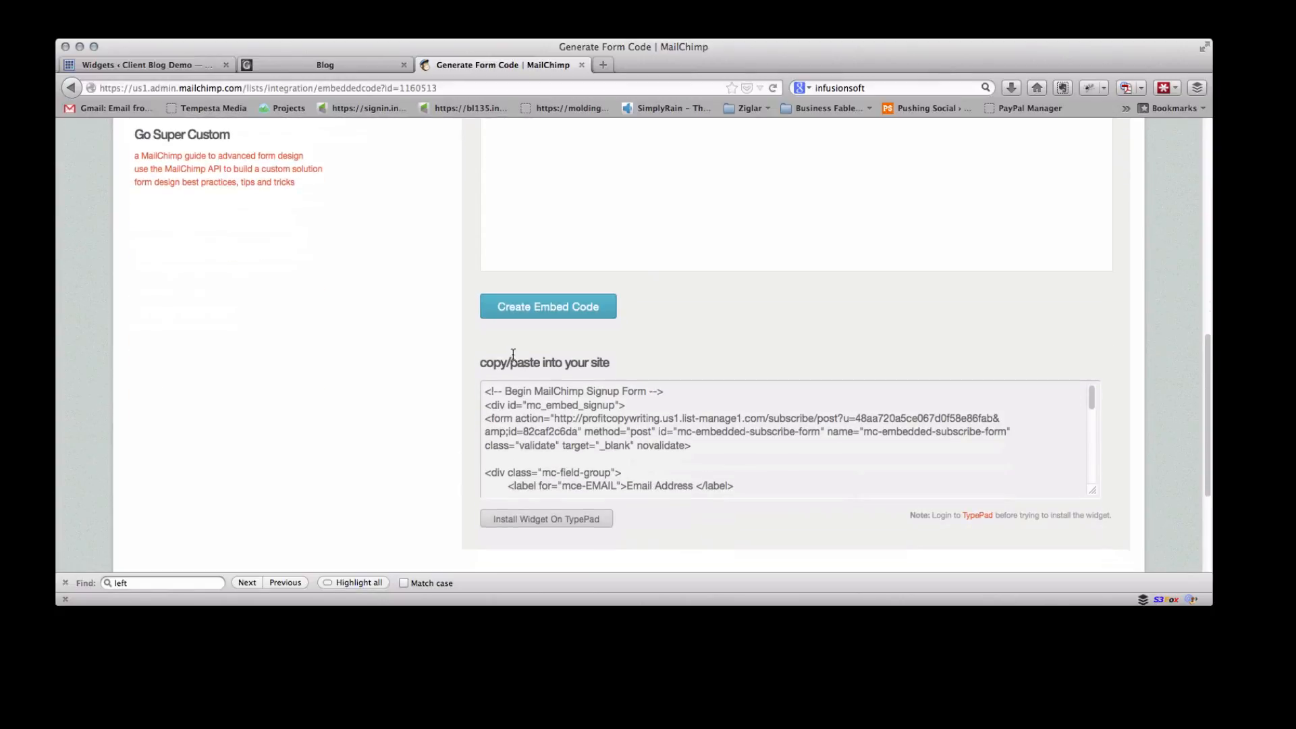
left_click(514, 314)
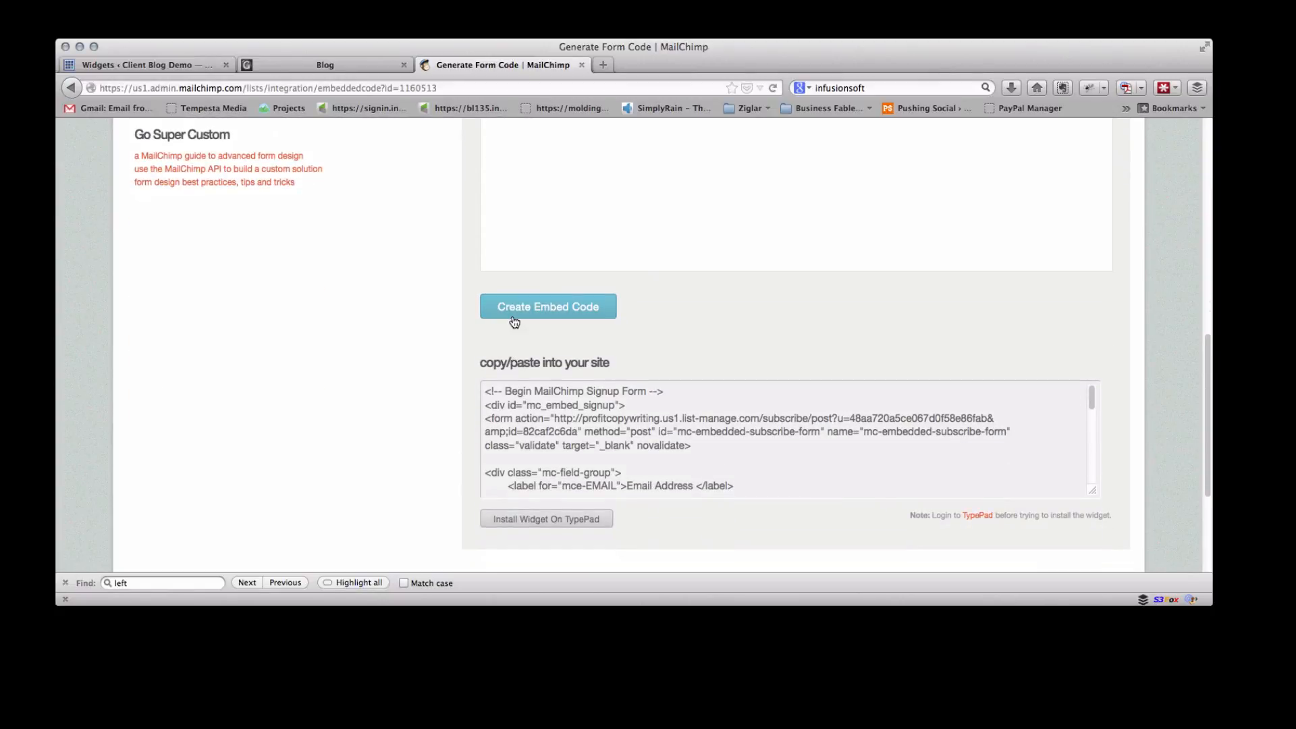
scroll(543, 431, "down", 2)
left_click(542, 432)
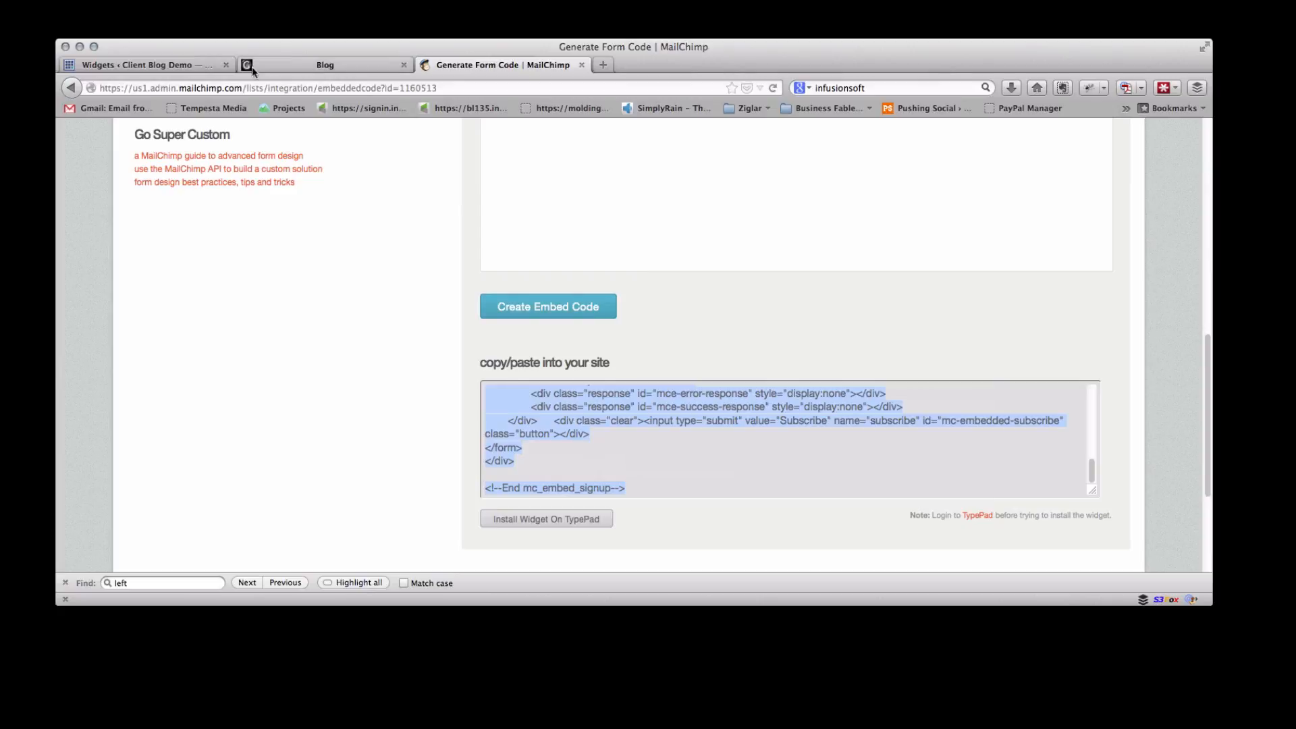
In the WordPress Text widget, replace the old signup form code with the new MailChimp embed code and save the widget
left_click(149, 65)
scroll(1015, 380, "up", 5)
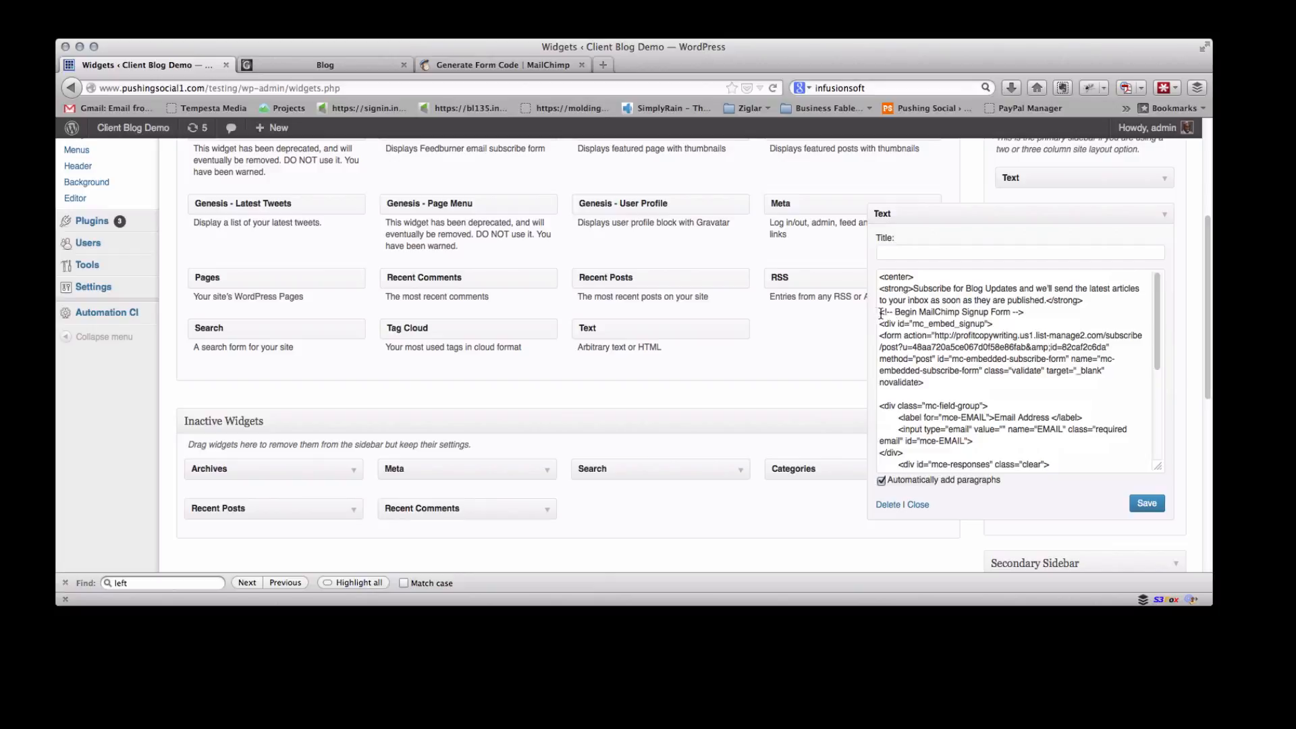
left_click_drag(880, 313, 1003, 435)
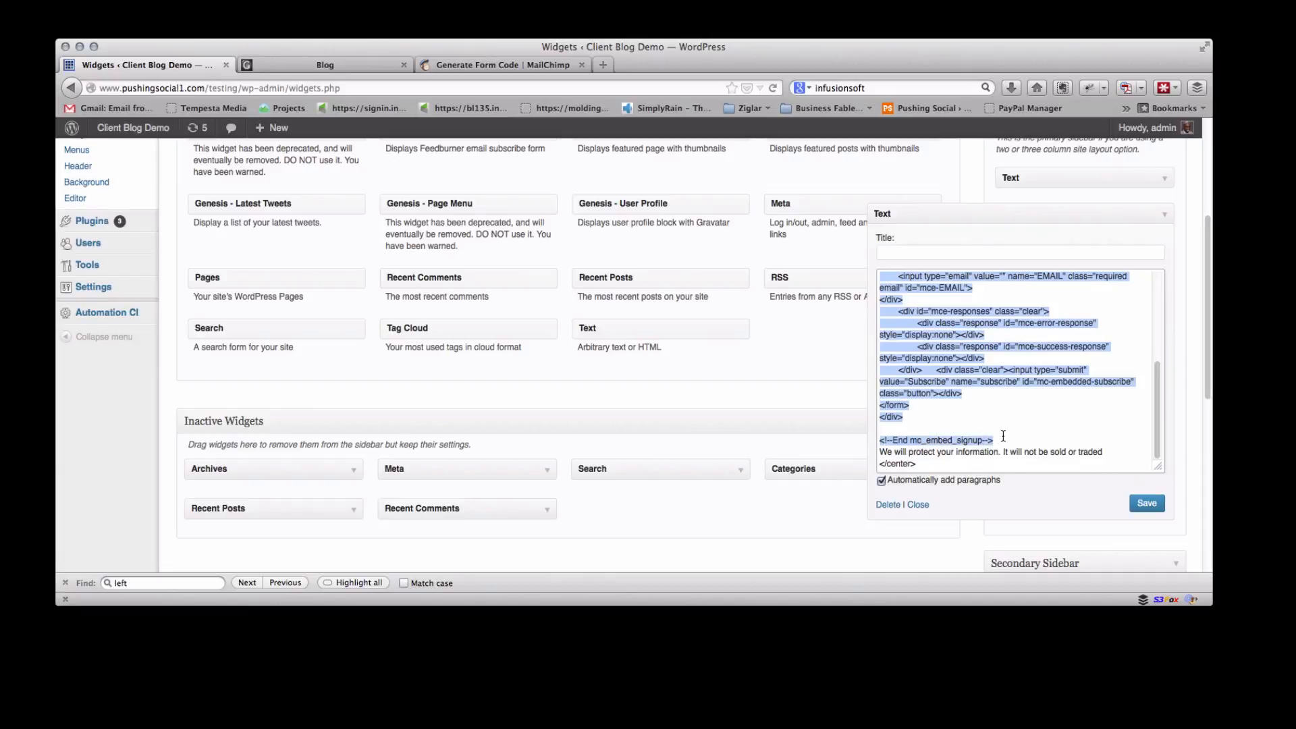
key("BackSpace")
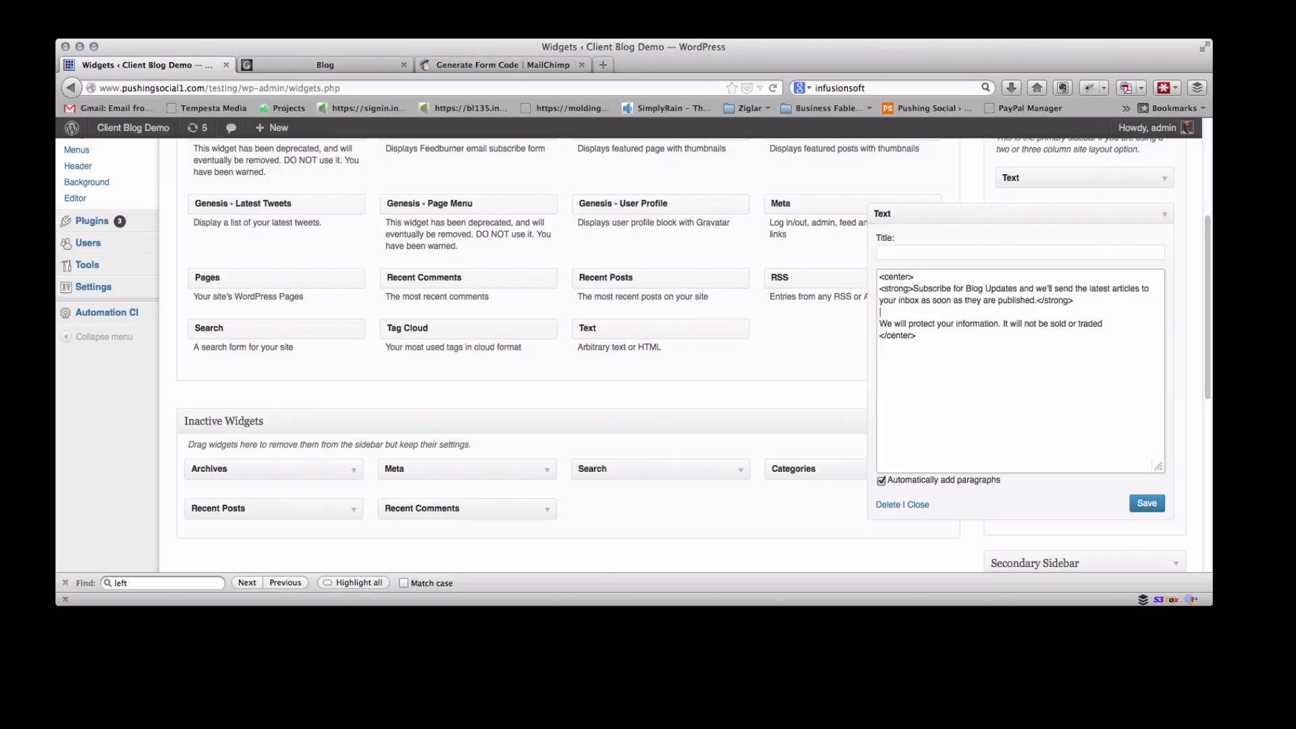
key("super+v")
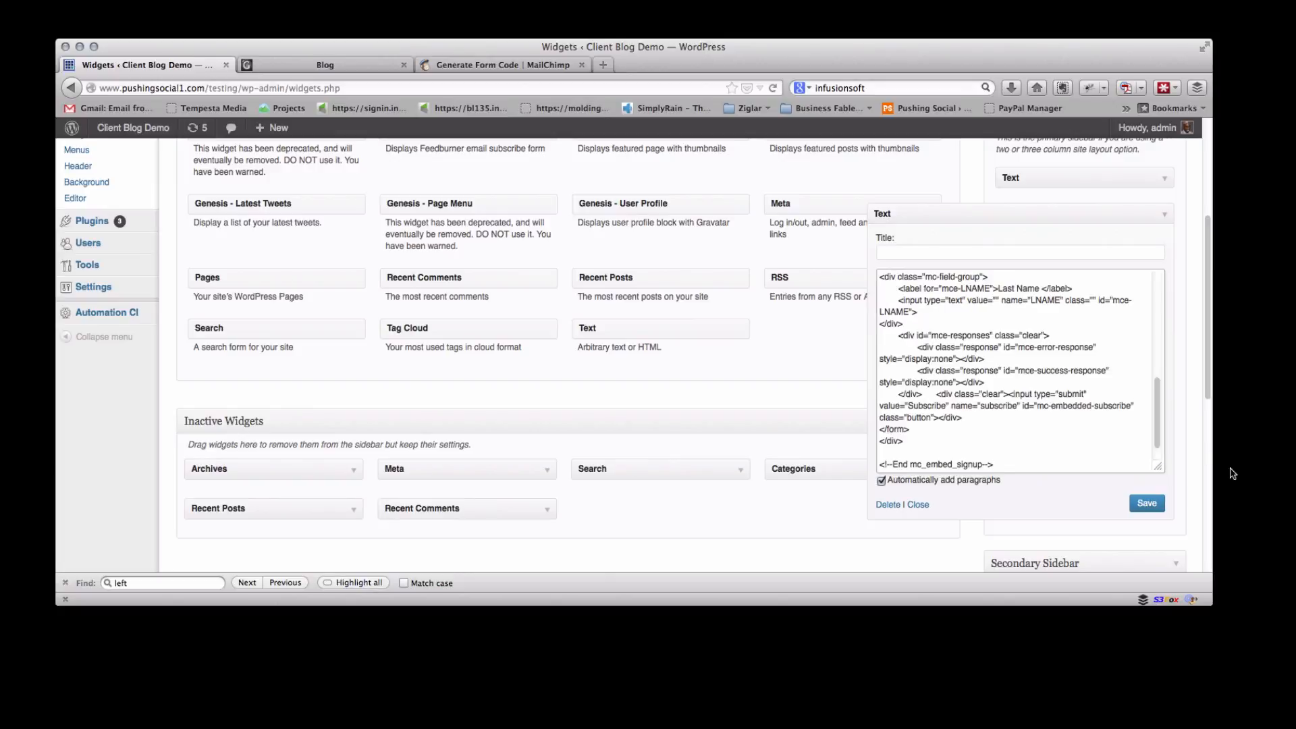
left_click(1147, 504)
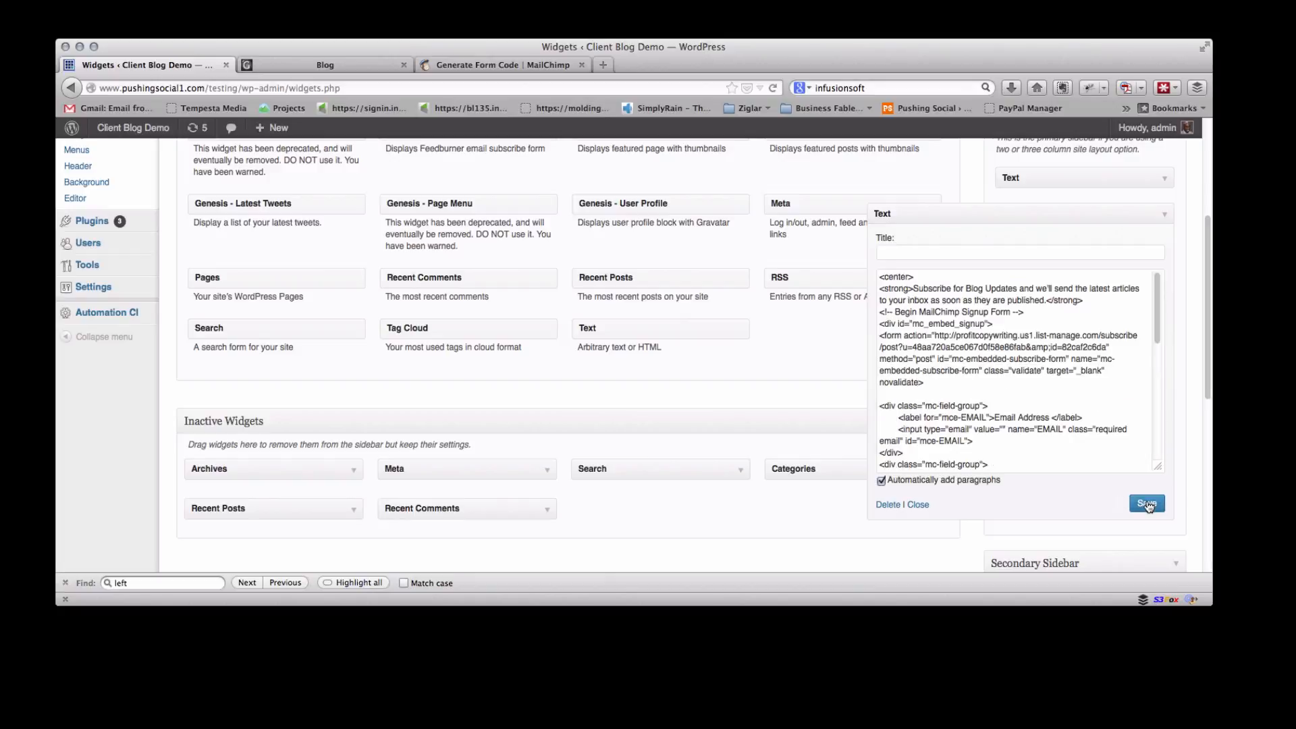
Reload the blog page and scroll to check the sidebar subscribe form with its name fields
left_click(312, 65)
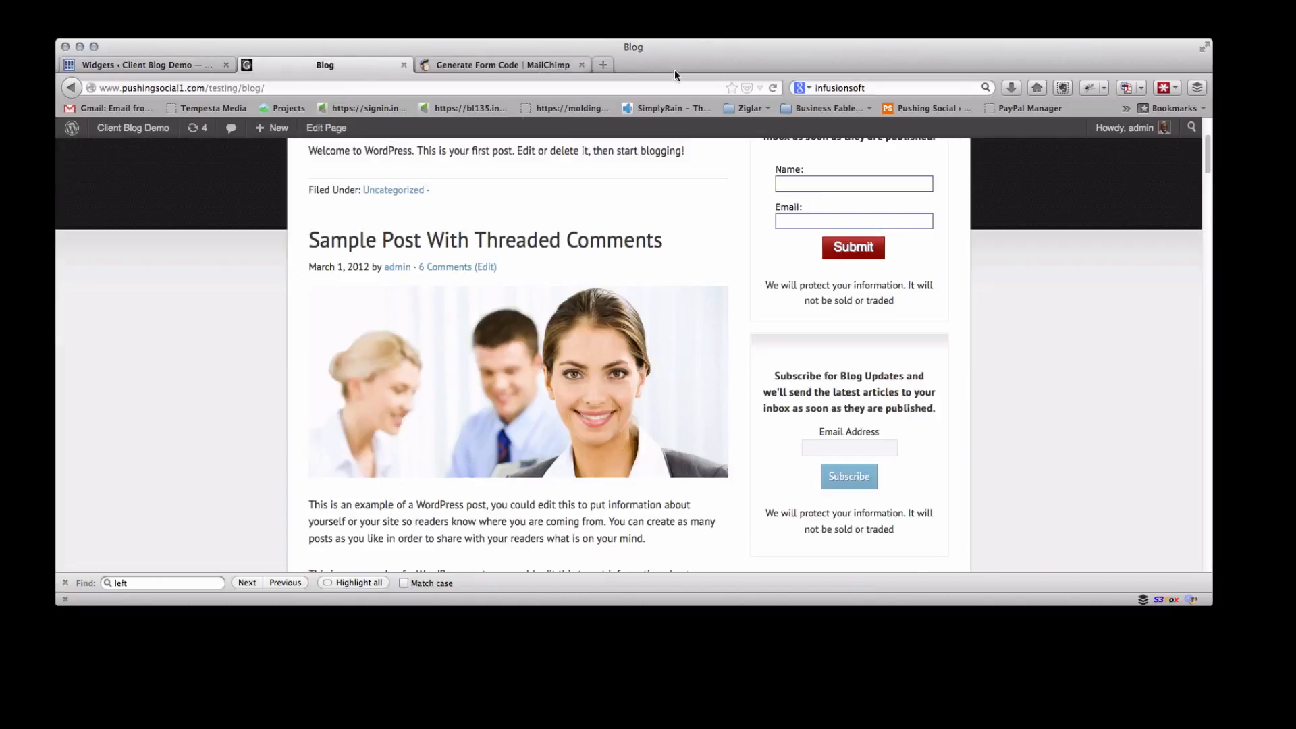
left_click(773, 88)
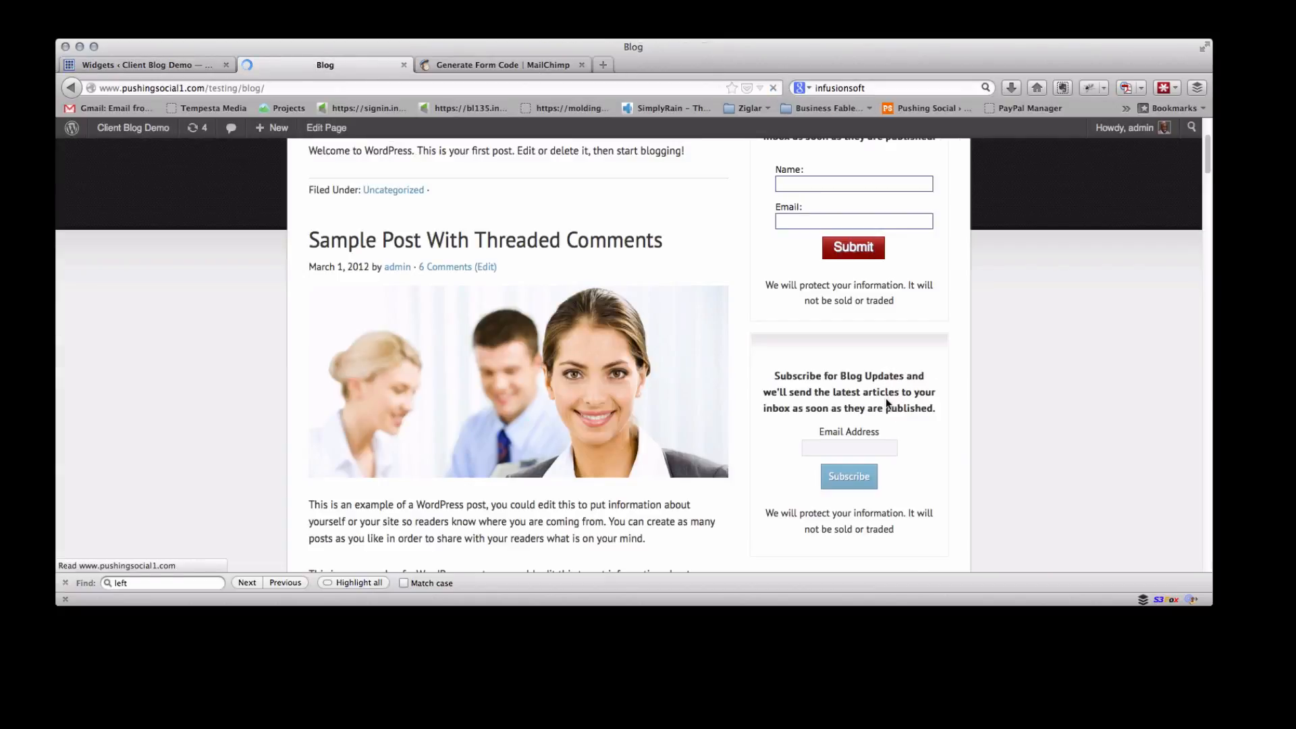
scroll(885, 398, "down", 4)
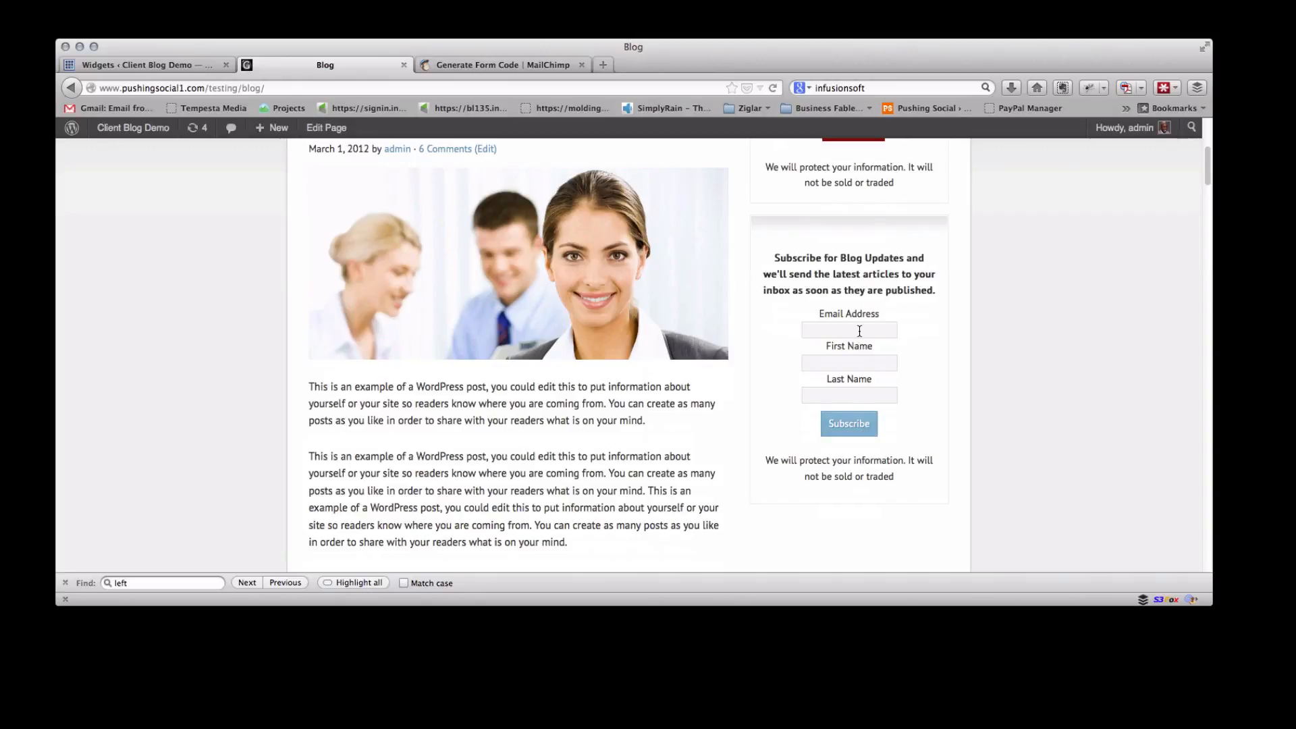
scroll(859, 331, "up", 6)
scroll(859, 331, "down", 4)
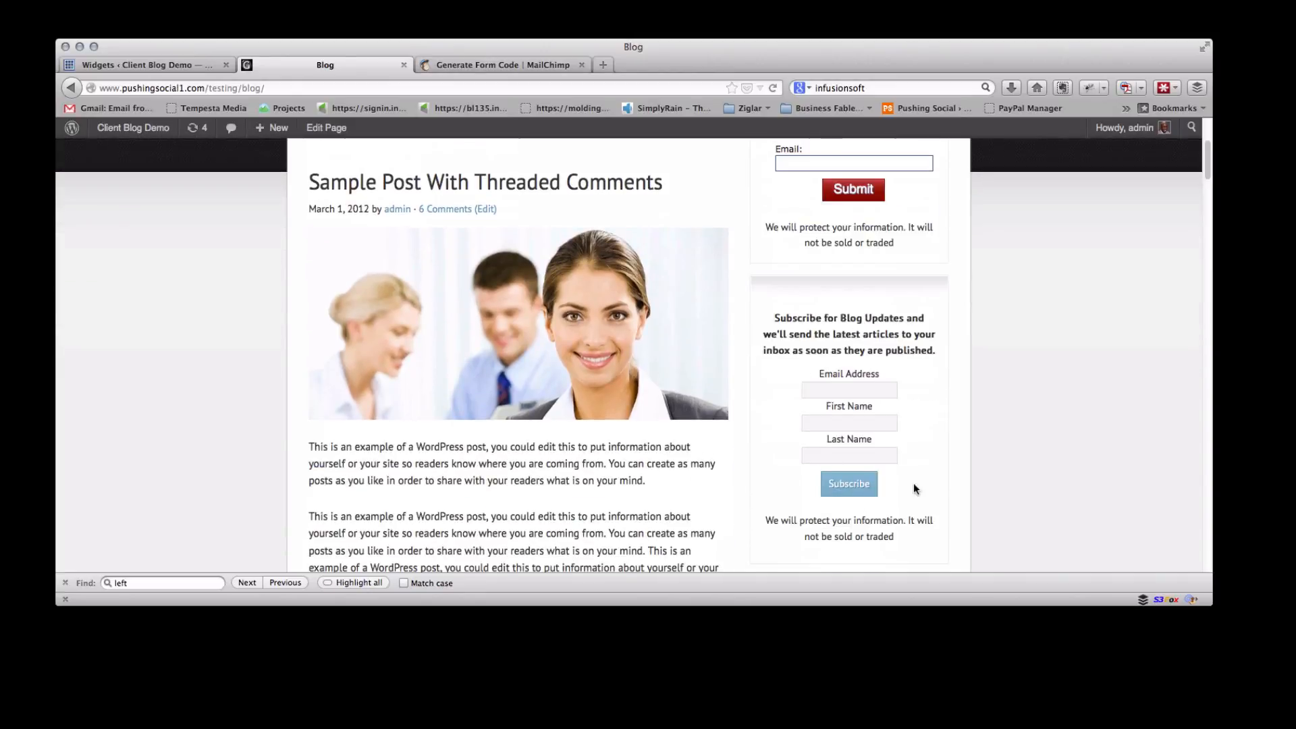
Open the MailChimp form builder for the list and move the First Name field above Email Address
left_click(490, 62)
scroll(568, 224, "up", 8)
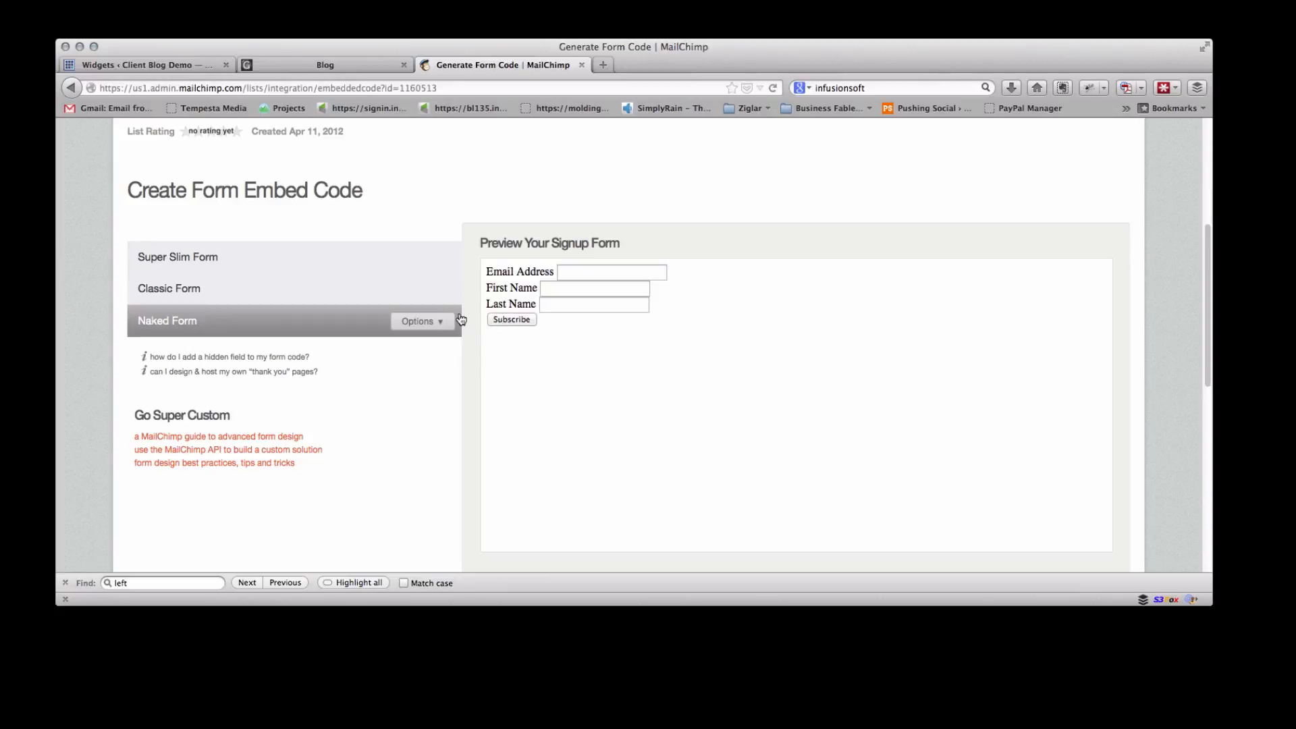
scroll(459, 319, "up", 5)
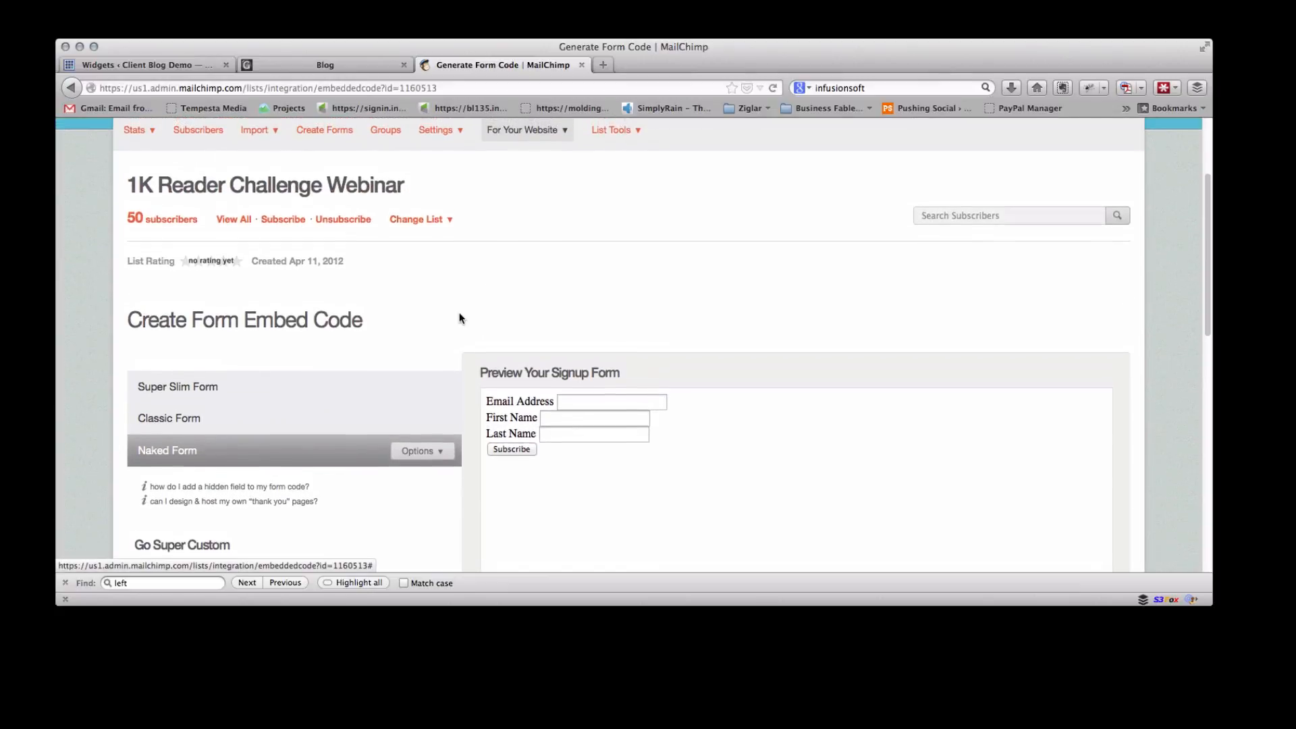
mouse_move(554, 173)
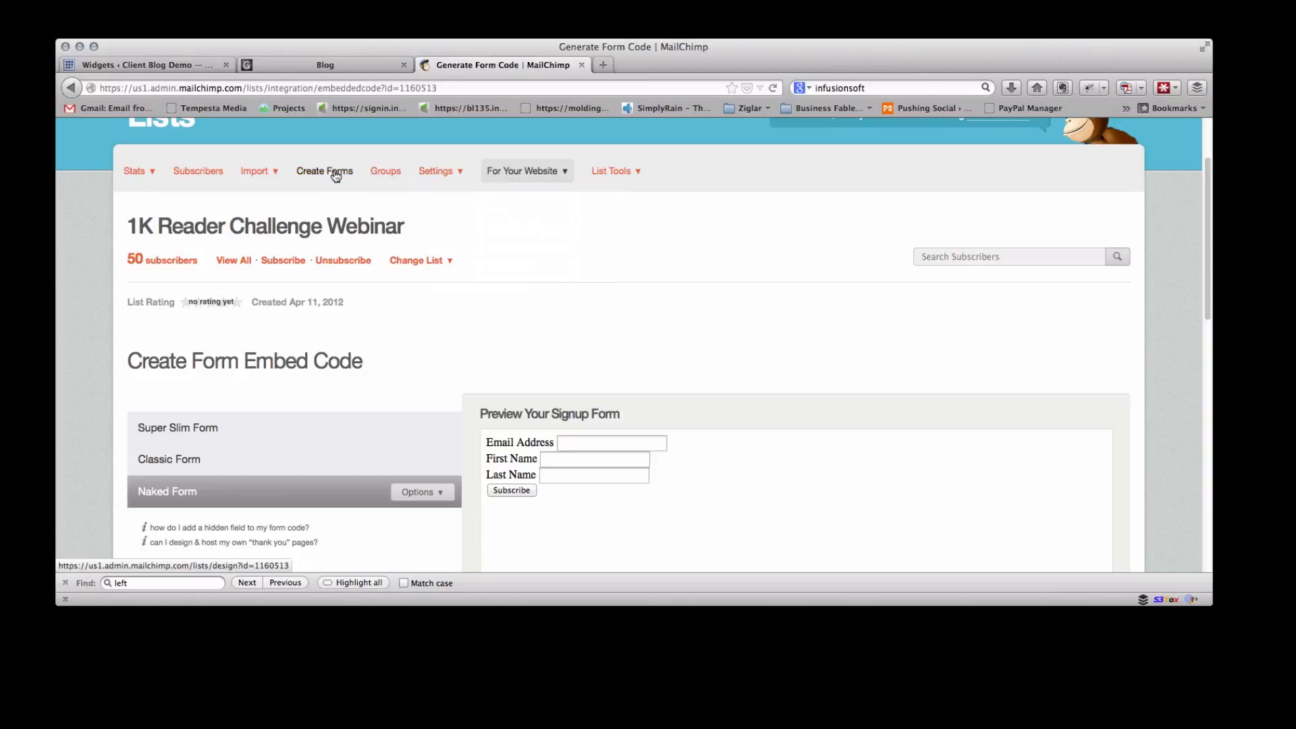
scroll(552, 182, "up", 3)
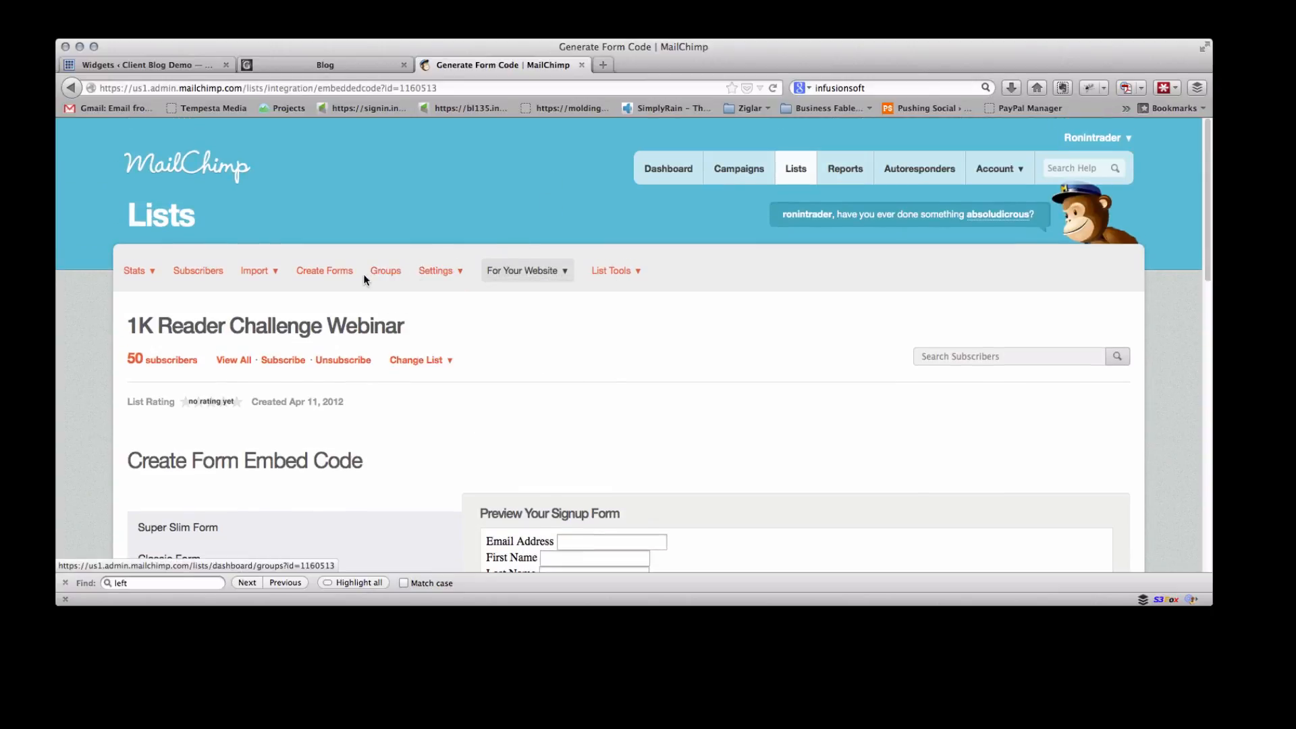
left_click(317, 275)
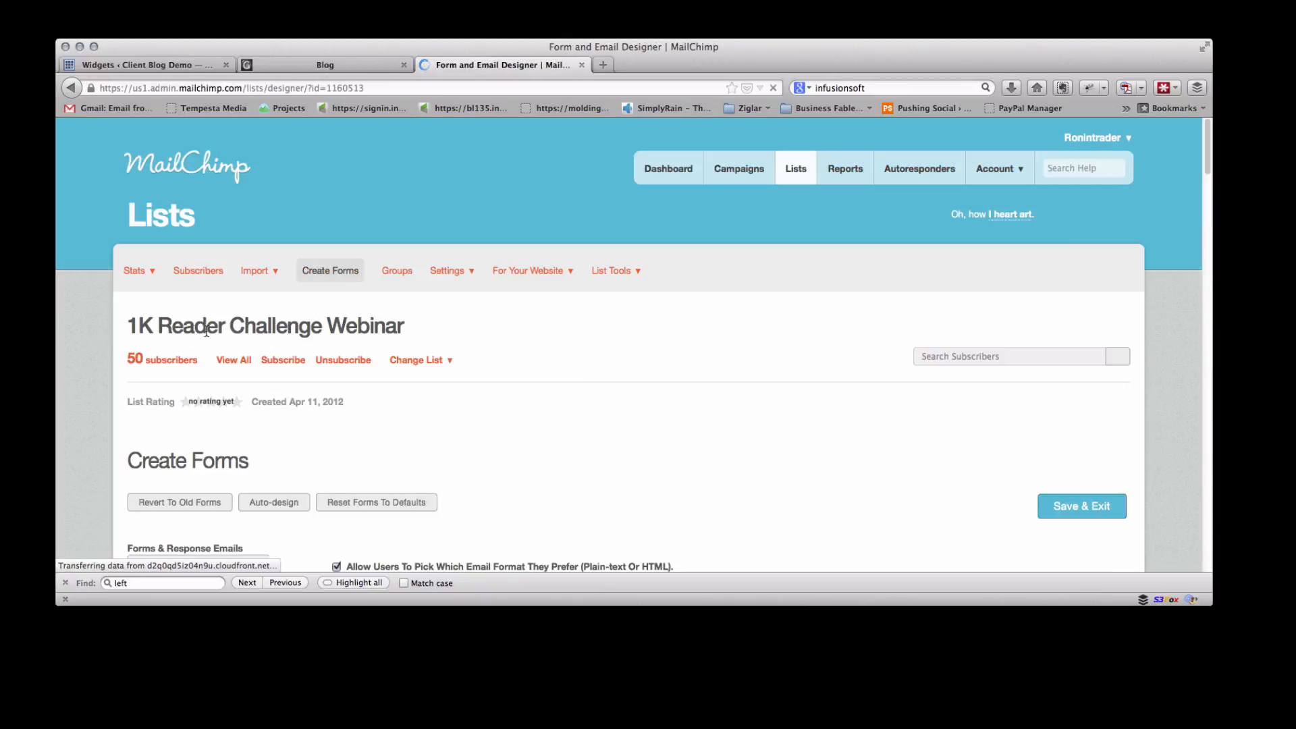
scroll(270, 334, "down", 10)
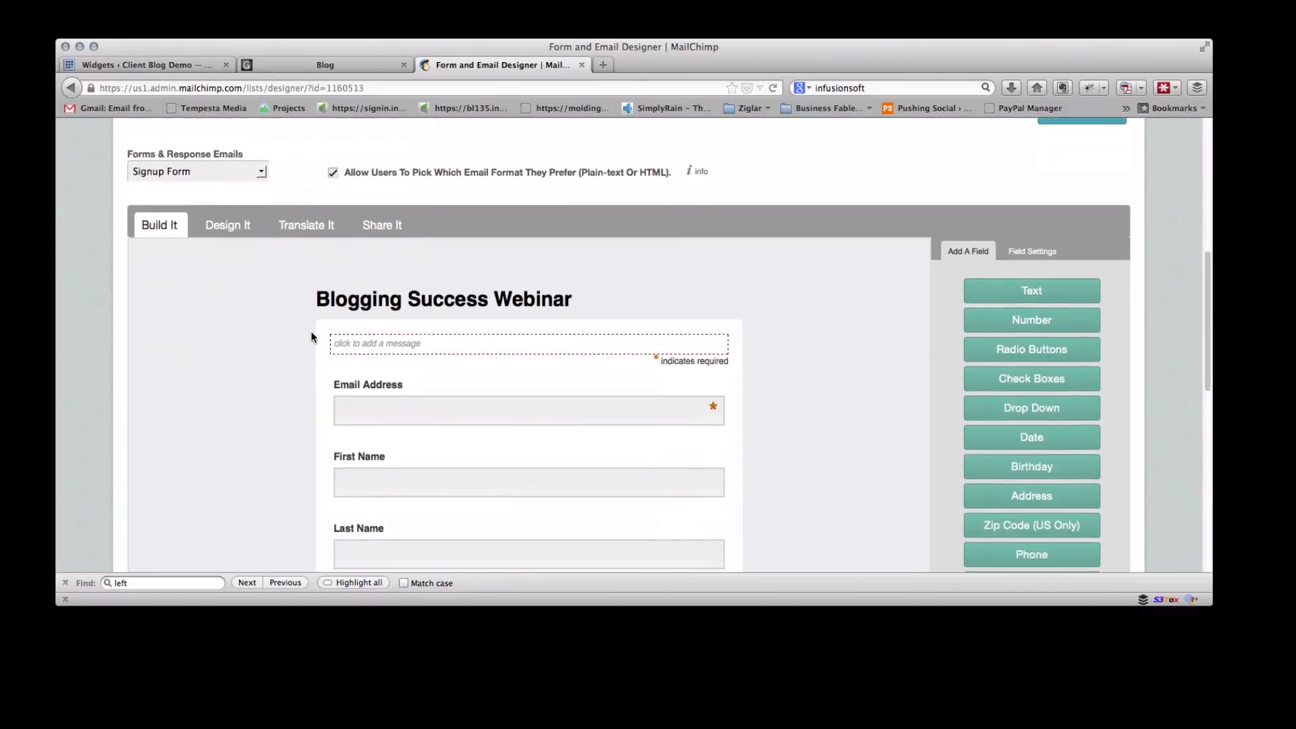
scroll(311, 337, "down", 3)
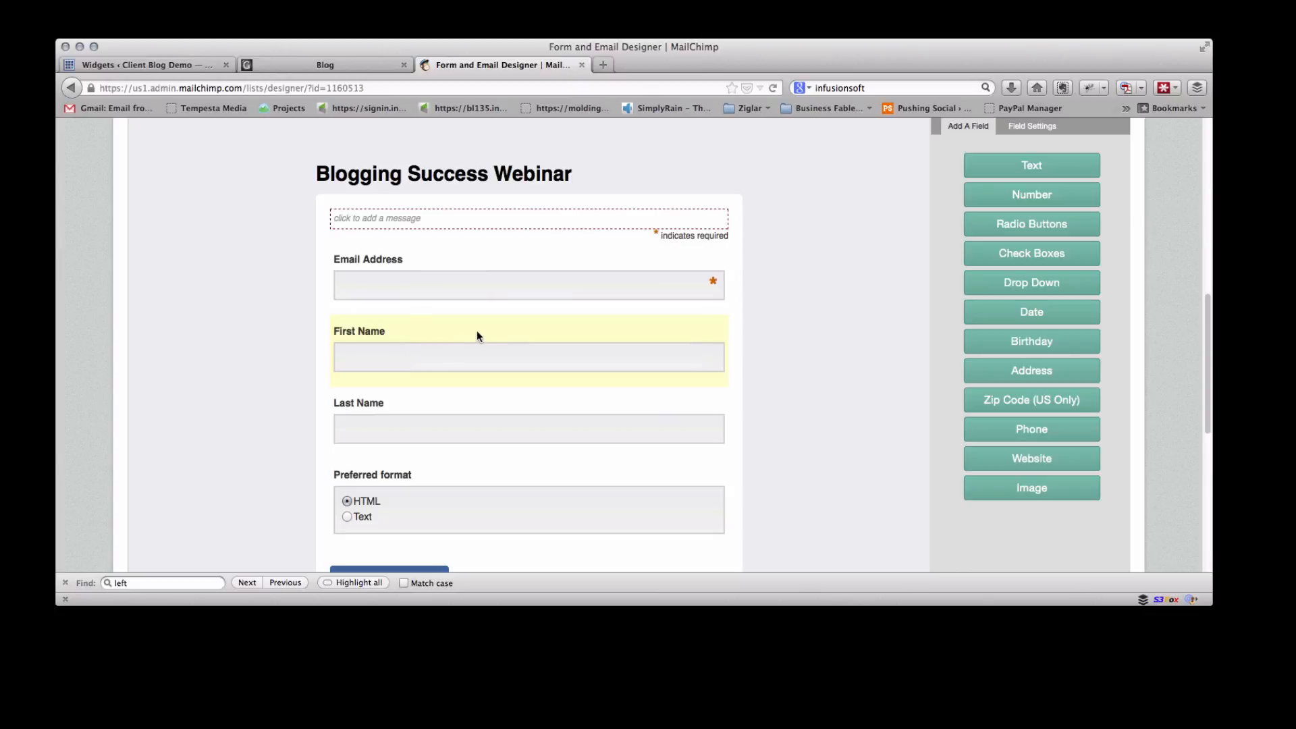
left_click_drag(476, 330, 463, 229)
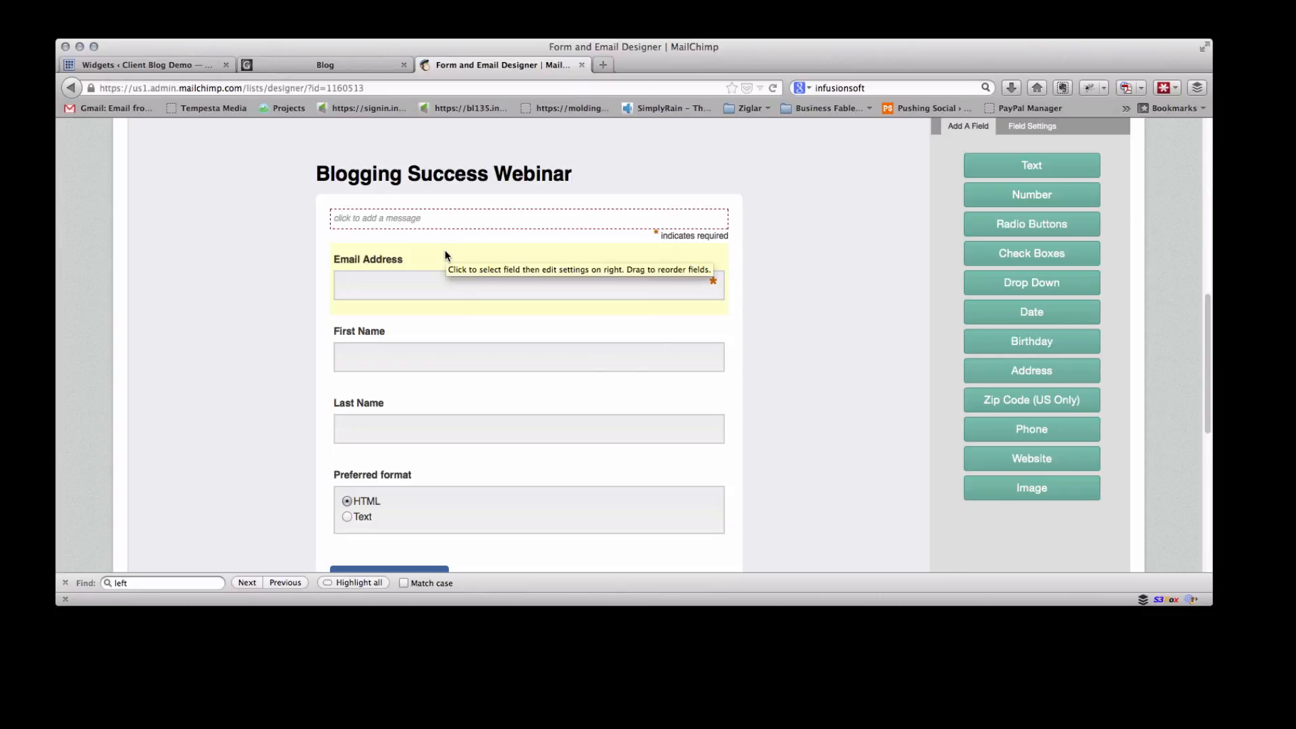
left_click_drag(443, 253, 441, 362)
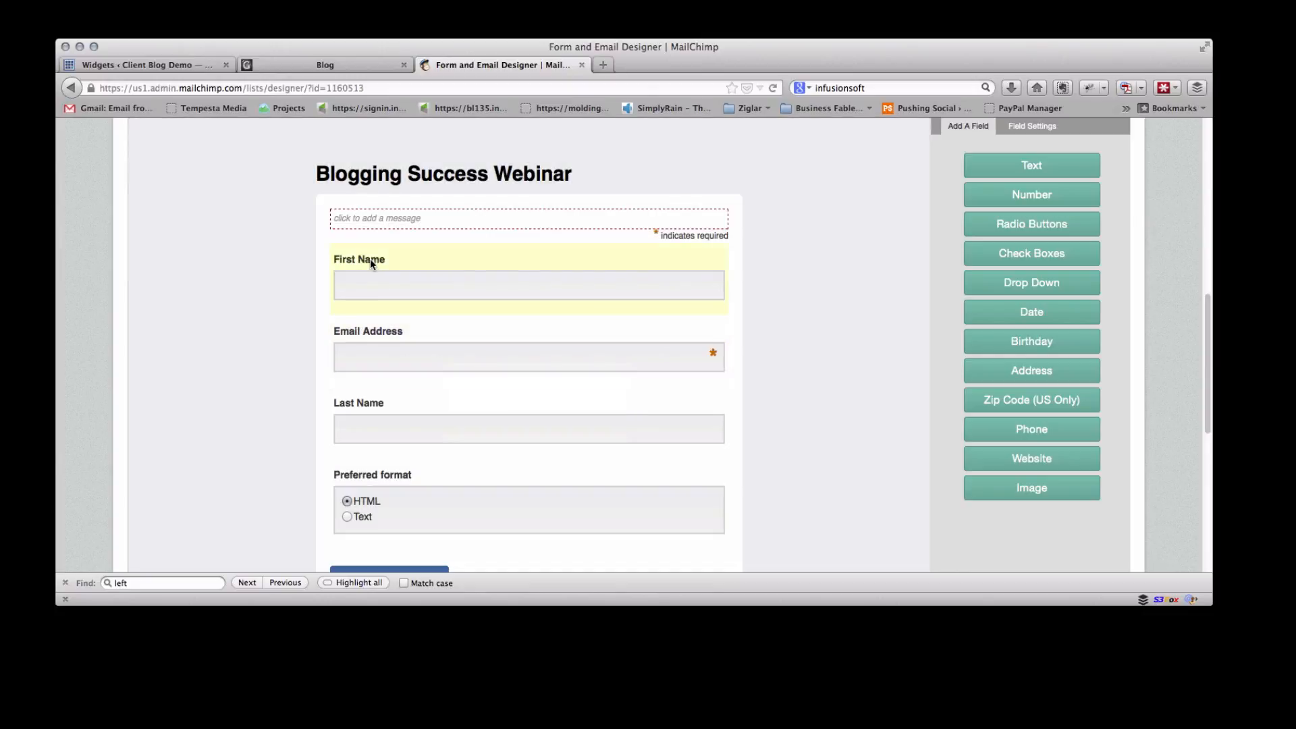
Delete the Last Name field from the form, confirming with DELETE, and save and exit the form builder
left_click(443, 448)
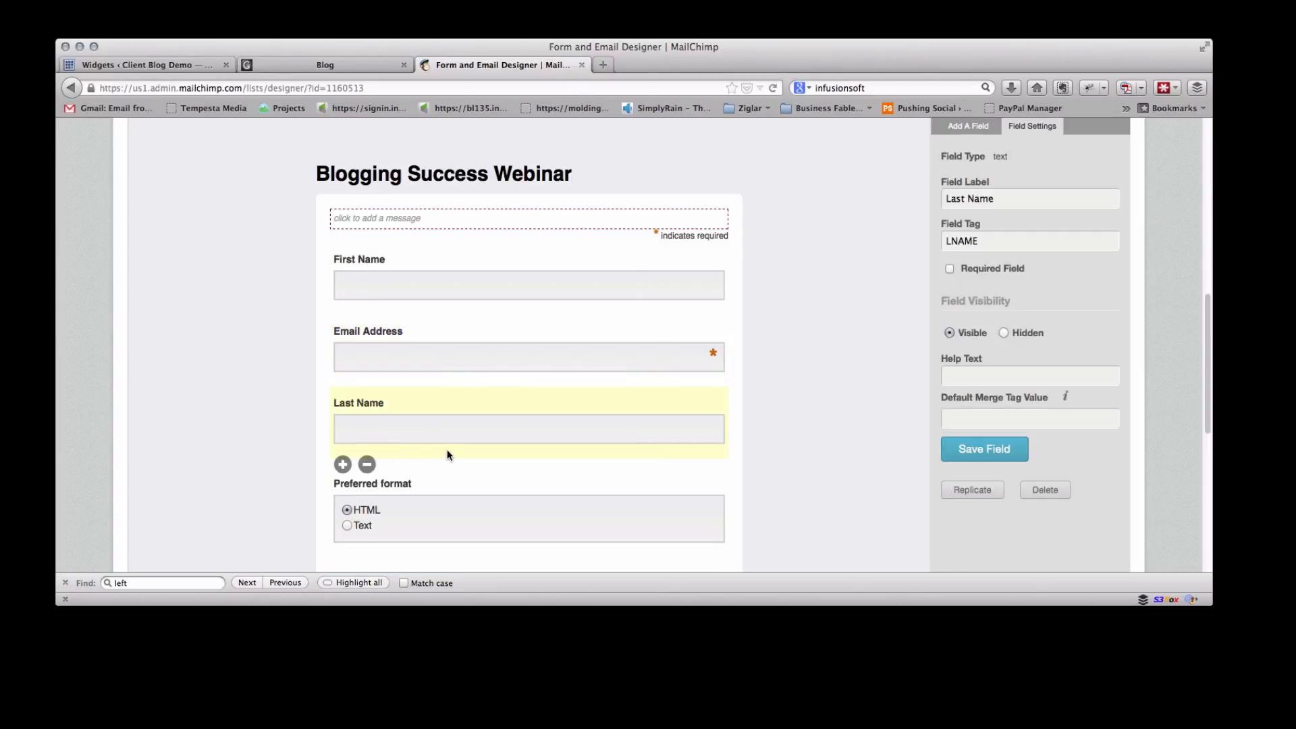
left_click(367, 464)
left_click(585, 370)
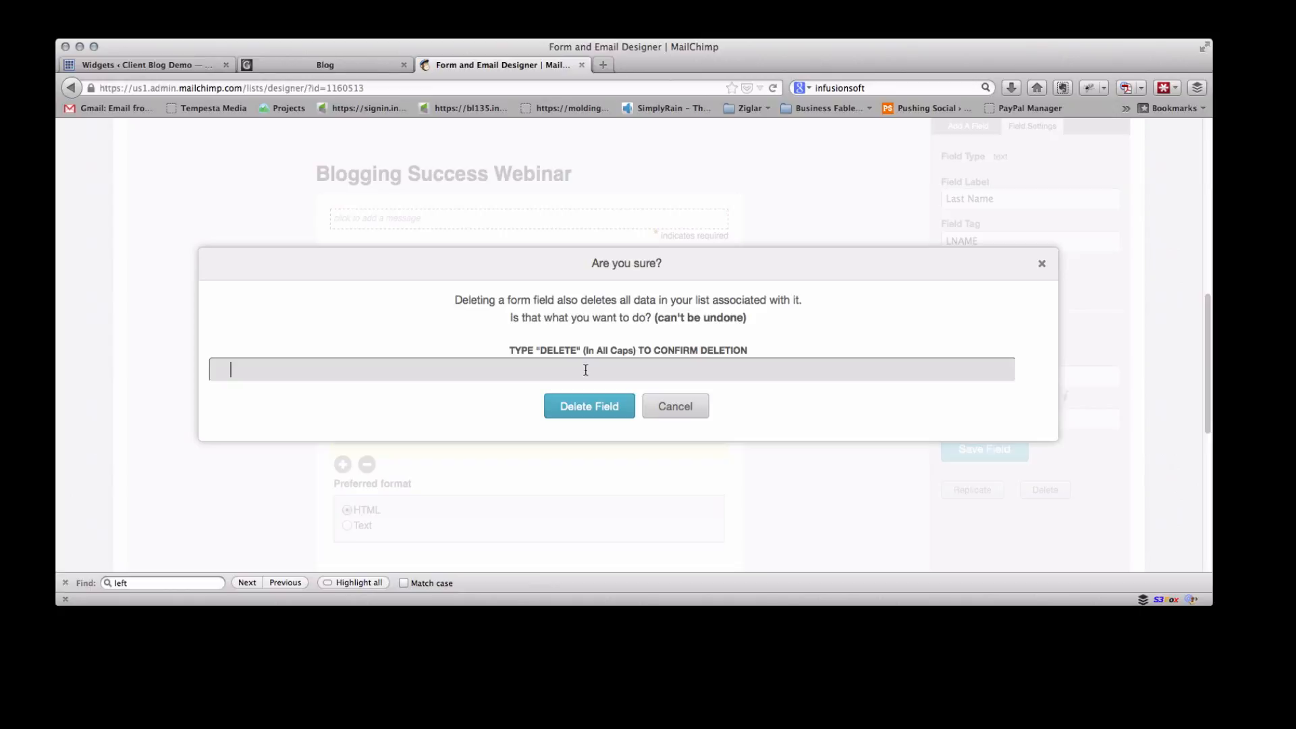
type("DELETION")
key("BackSpace")
key("BackSpace")
key("BackSpace")
type("E")
left_click(582, 407)
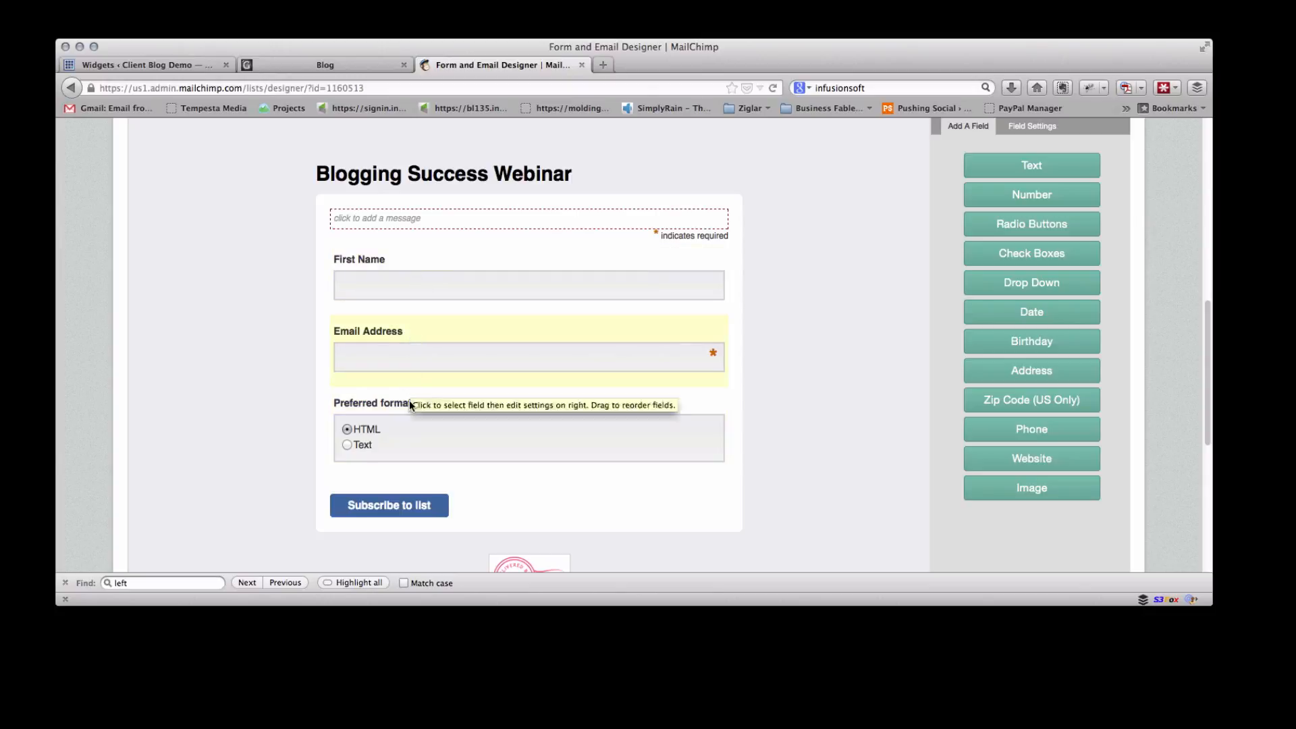
scroll(578, 307, "up", 5)
scroll(576, 309, "down", 2)
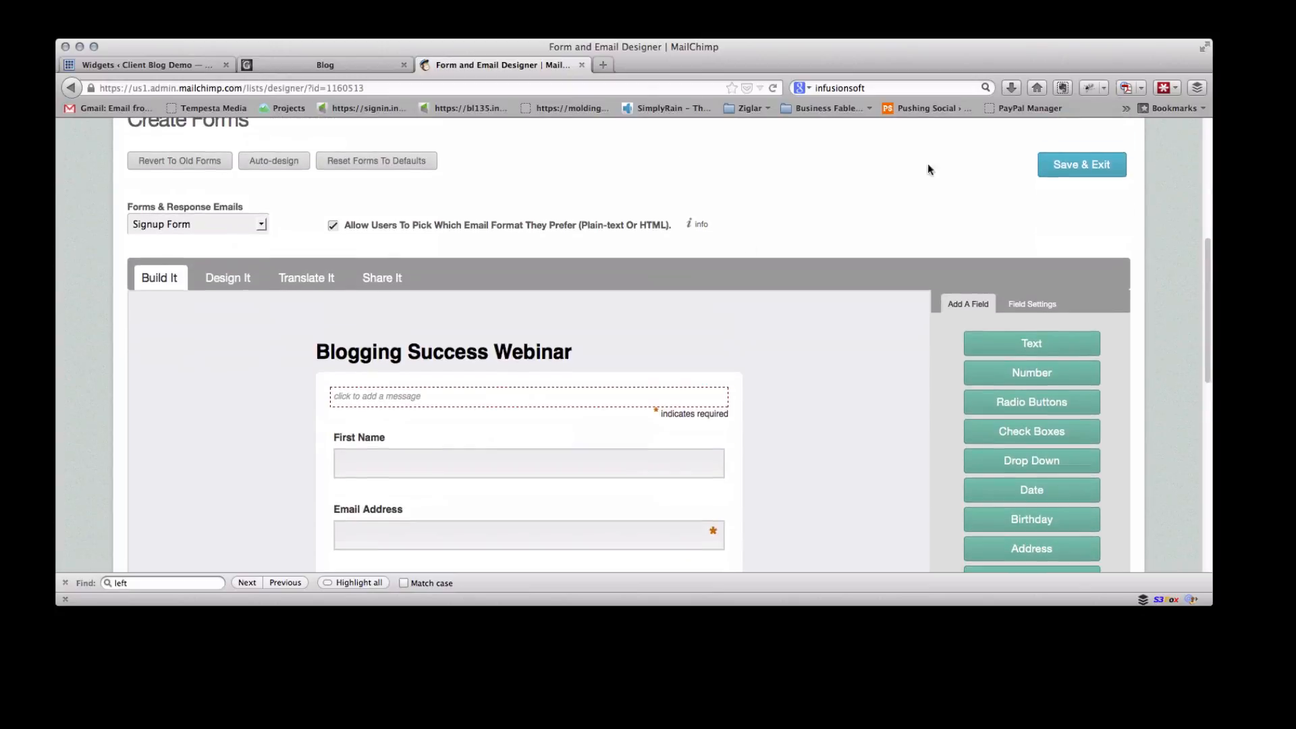
left_click(1080, 166)
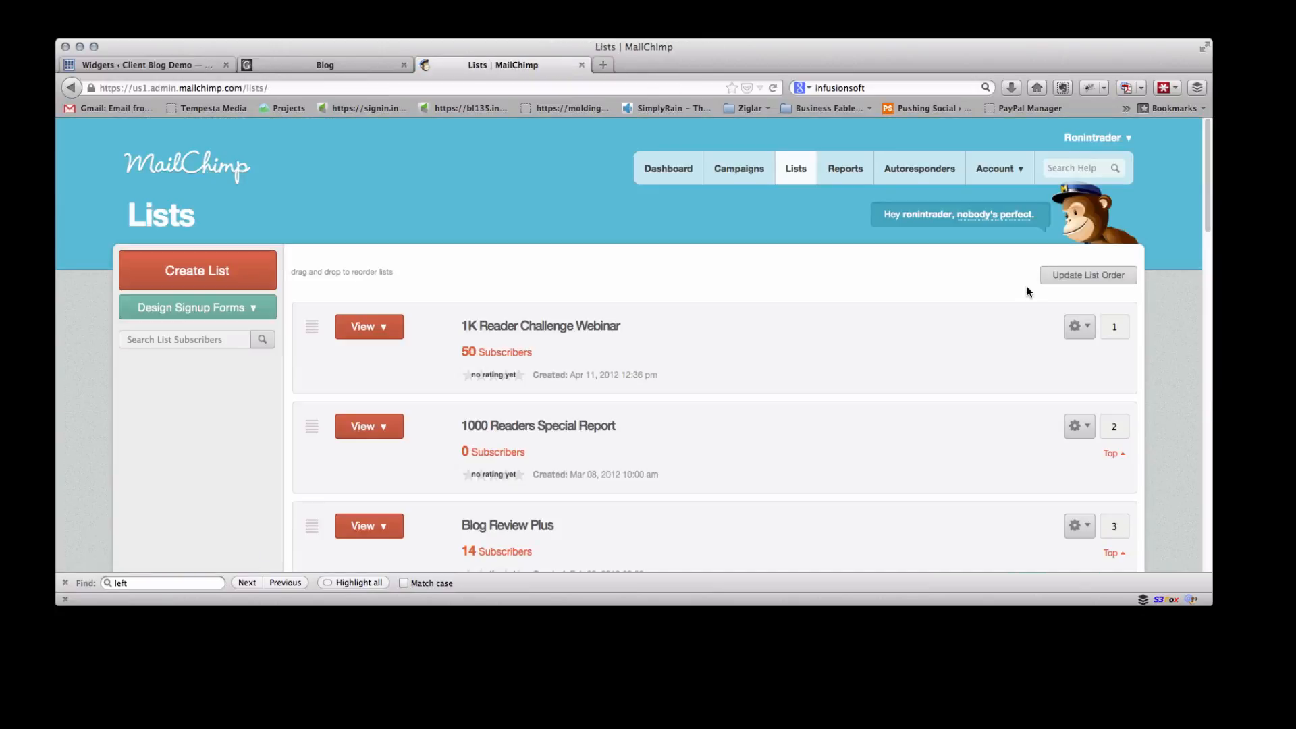
Reopen the 1K Reader Challenge Webinar list's forms and go to creating HTML code for a small subscribe form
left_click(1088, 327)
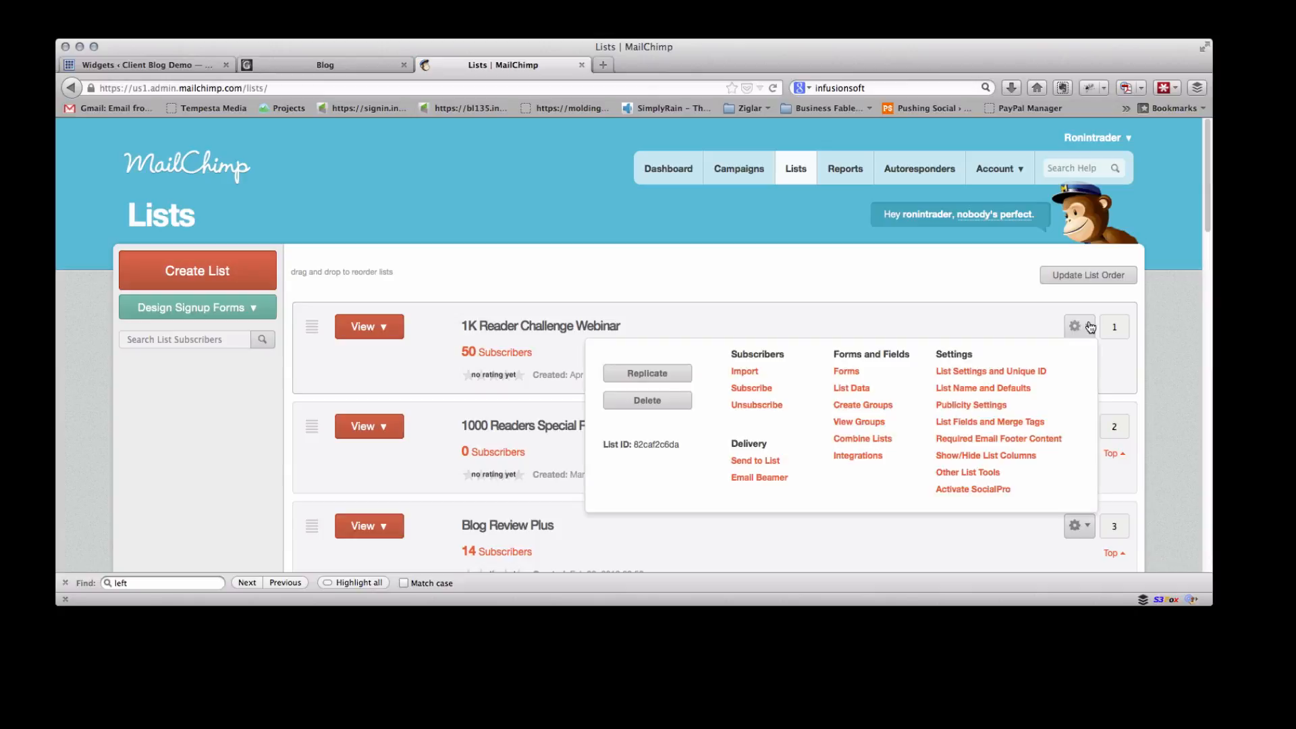
left_click(846, 372)
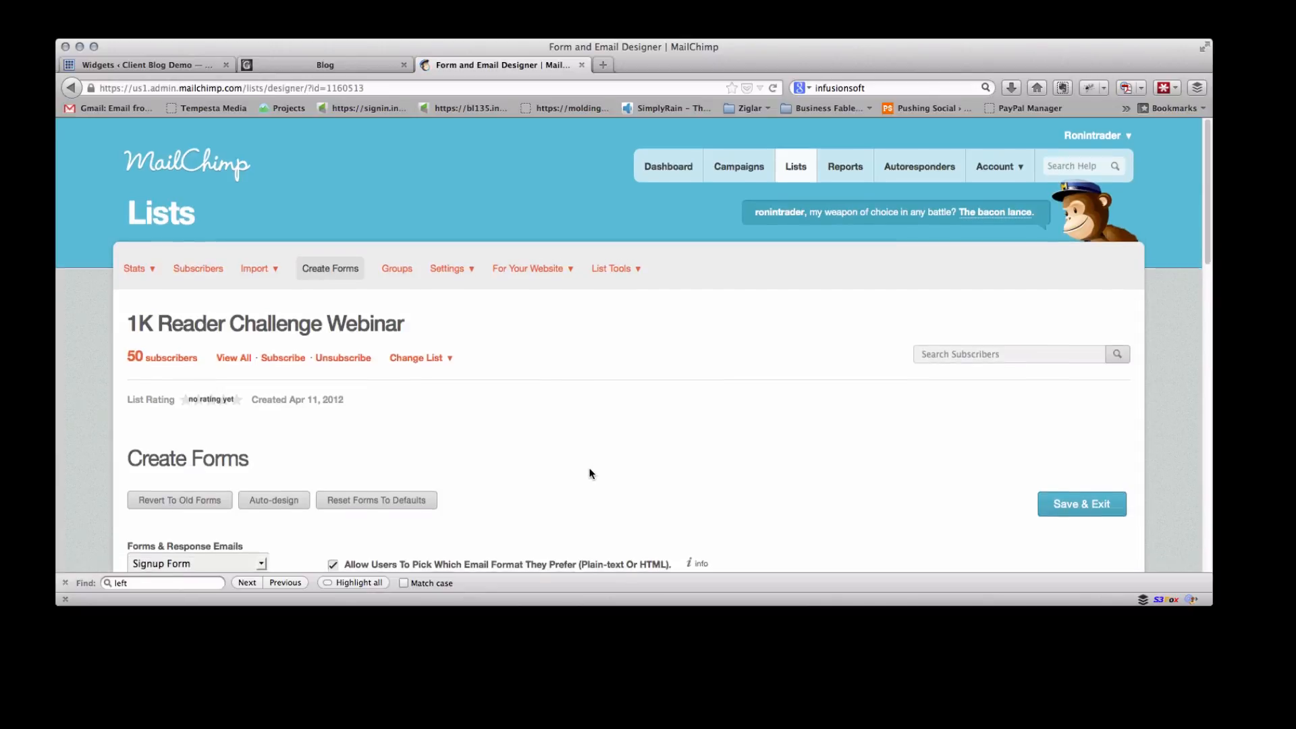
scroll(694, 442, "down", 3)
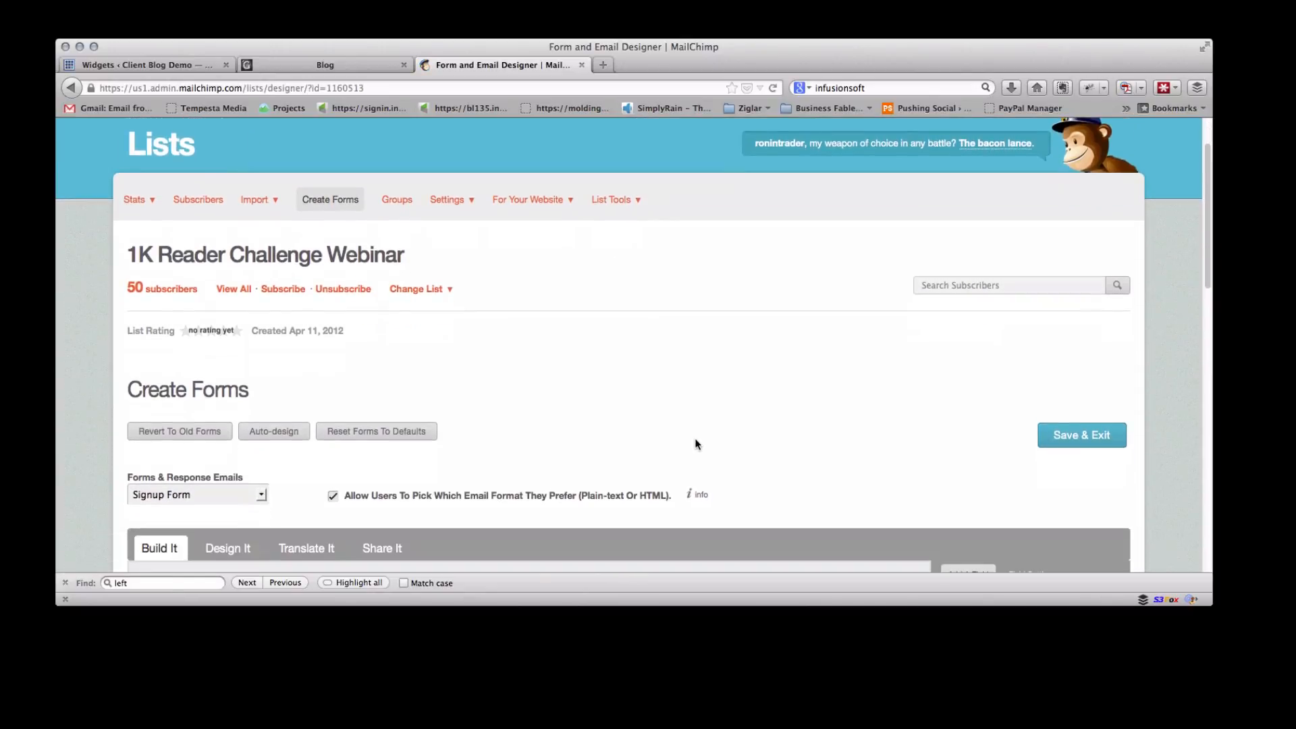
scroll(697, 444, "down", 5)
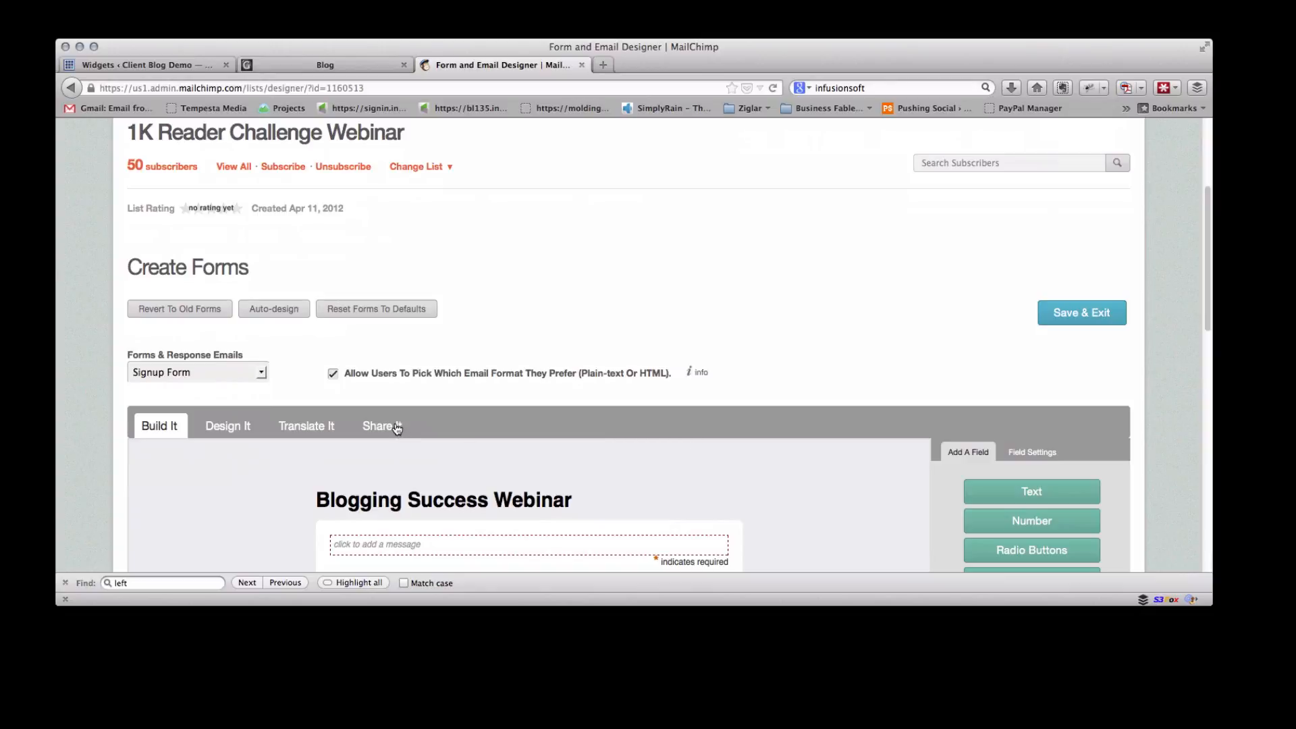
left_click(375, 426)
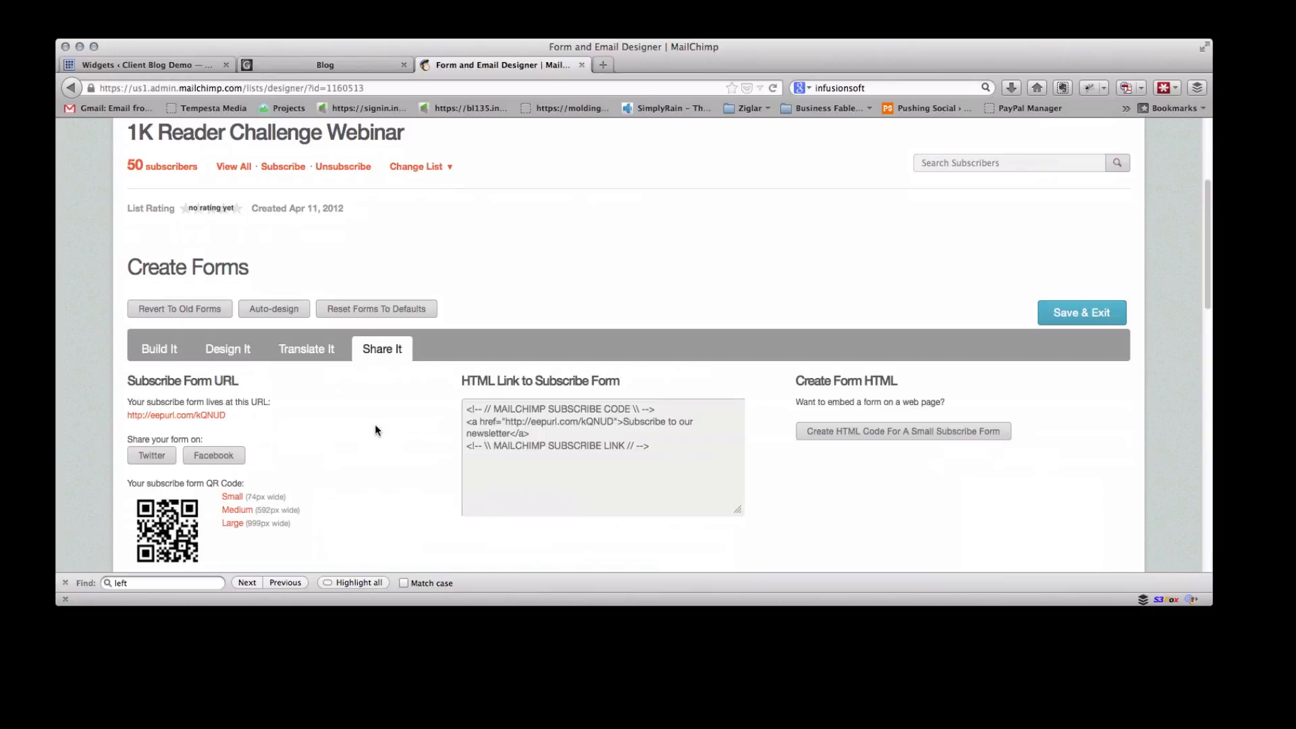
scroll(398, 430, "down", 8)
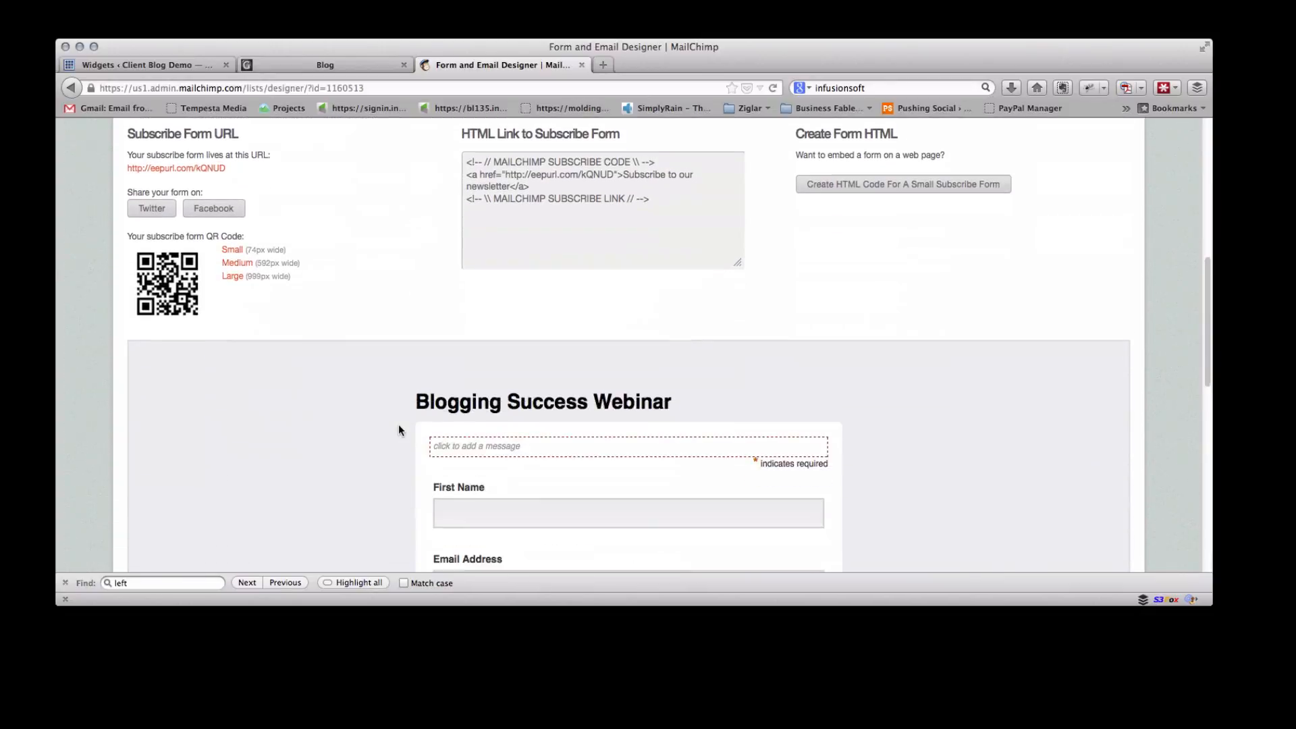
scroll(398, 429, "up", 5)
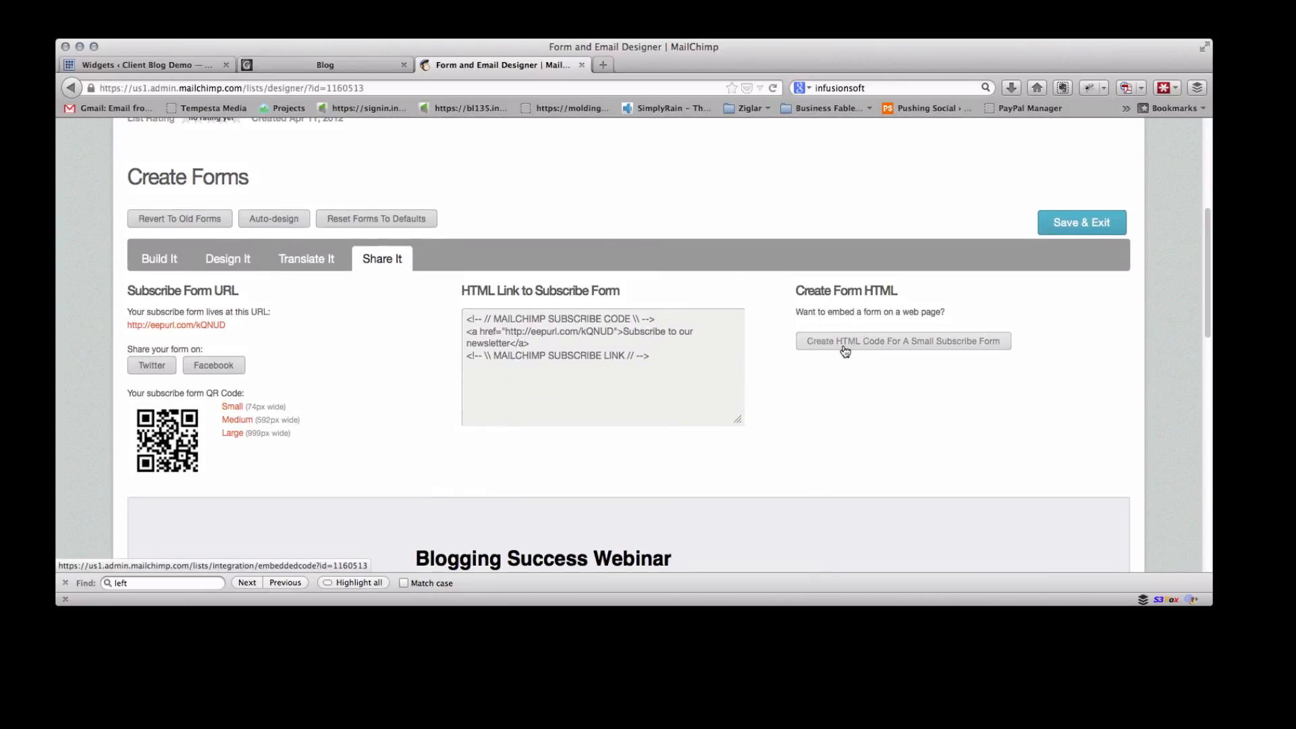
left_click(970, 344)
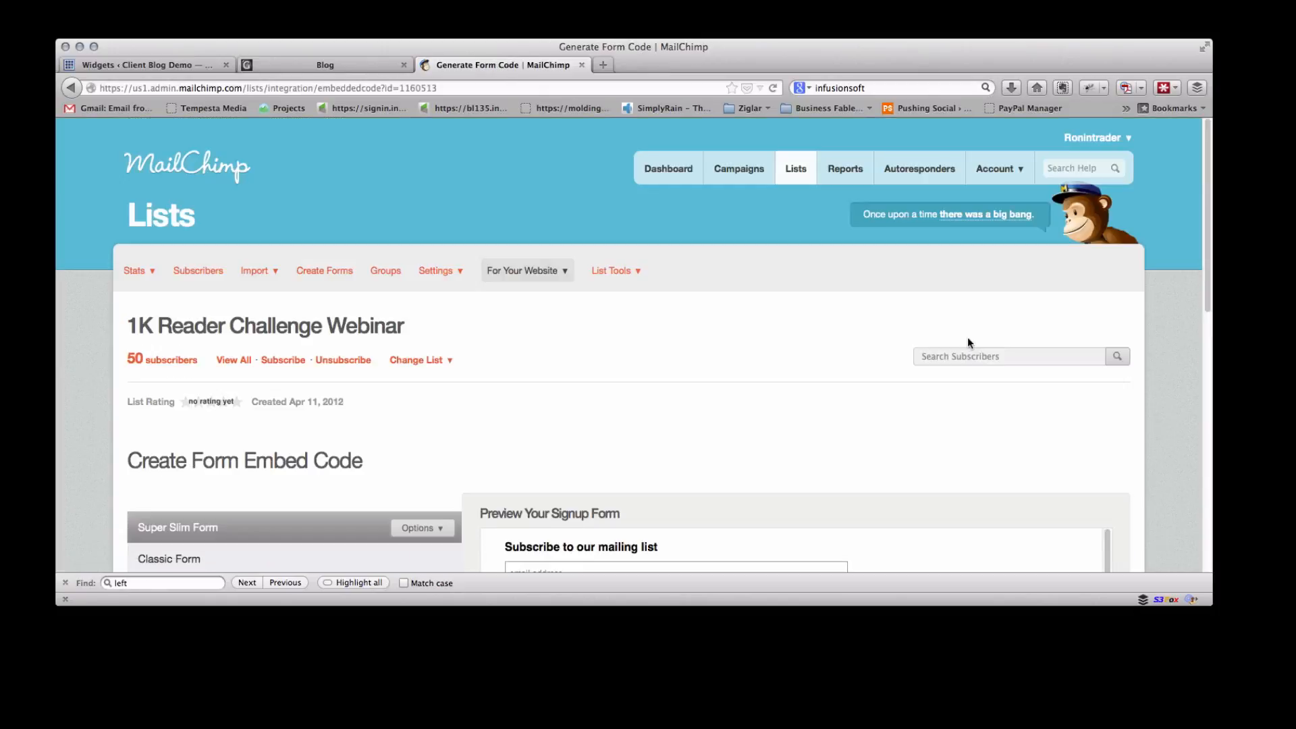
Choose the Naked Form embed option, open its options, and turn off the form title while including all fields
scroll(909, 393, "down", 5)
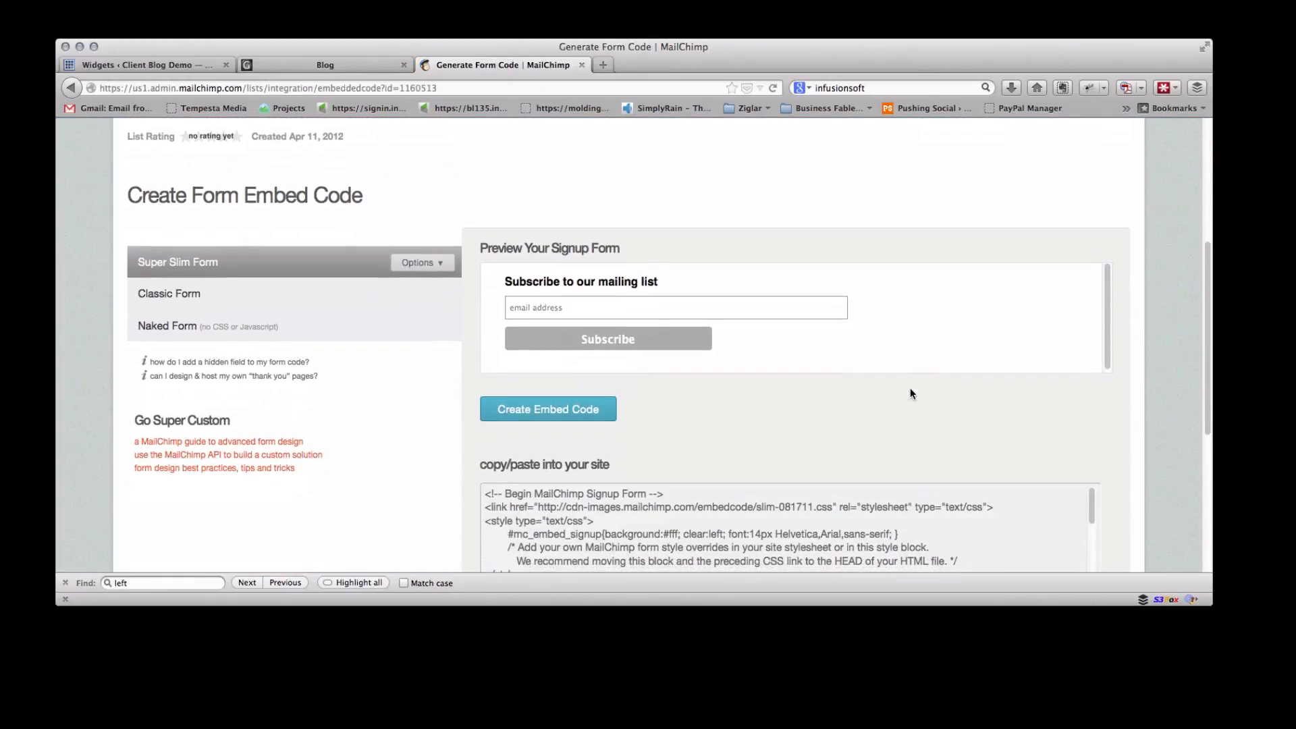
left_click(241, 331)
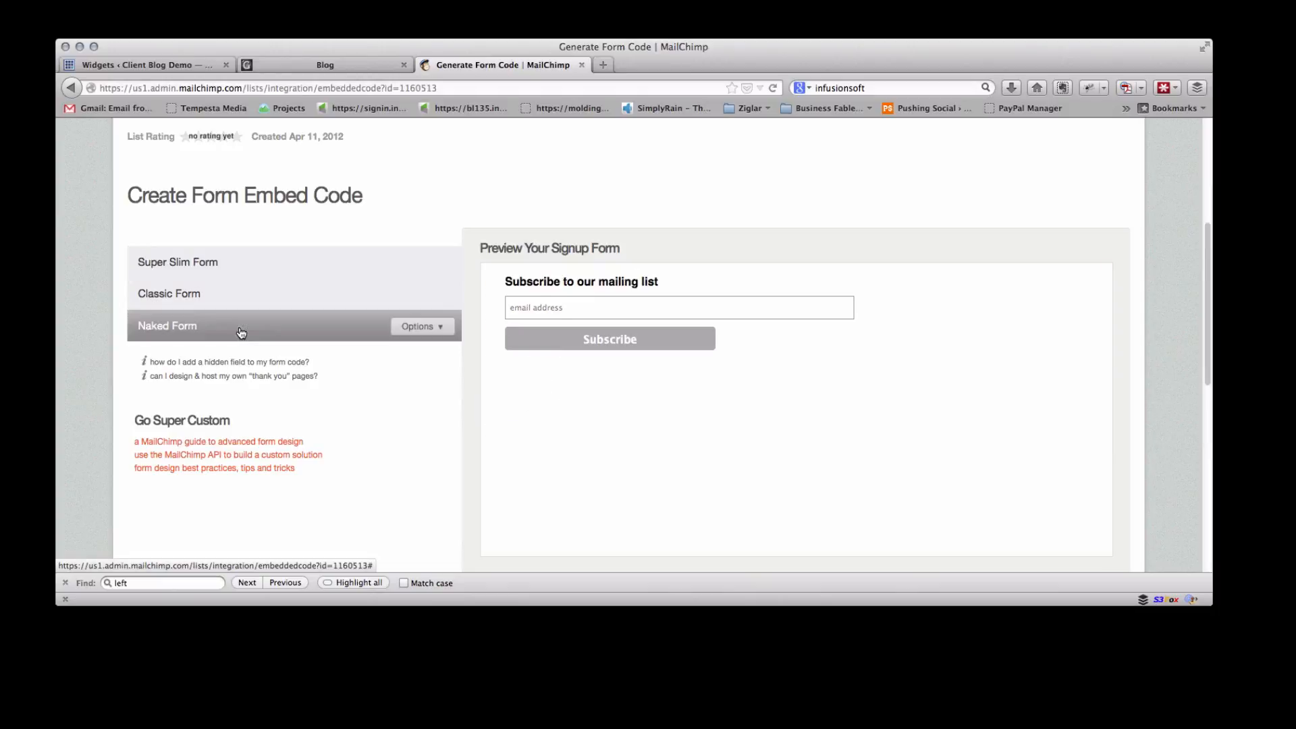
left_click(439, 330)
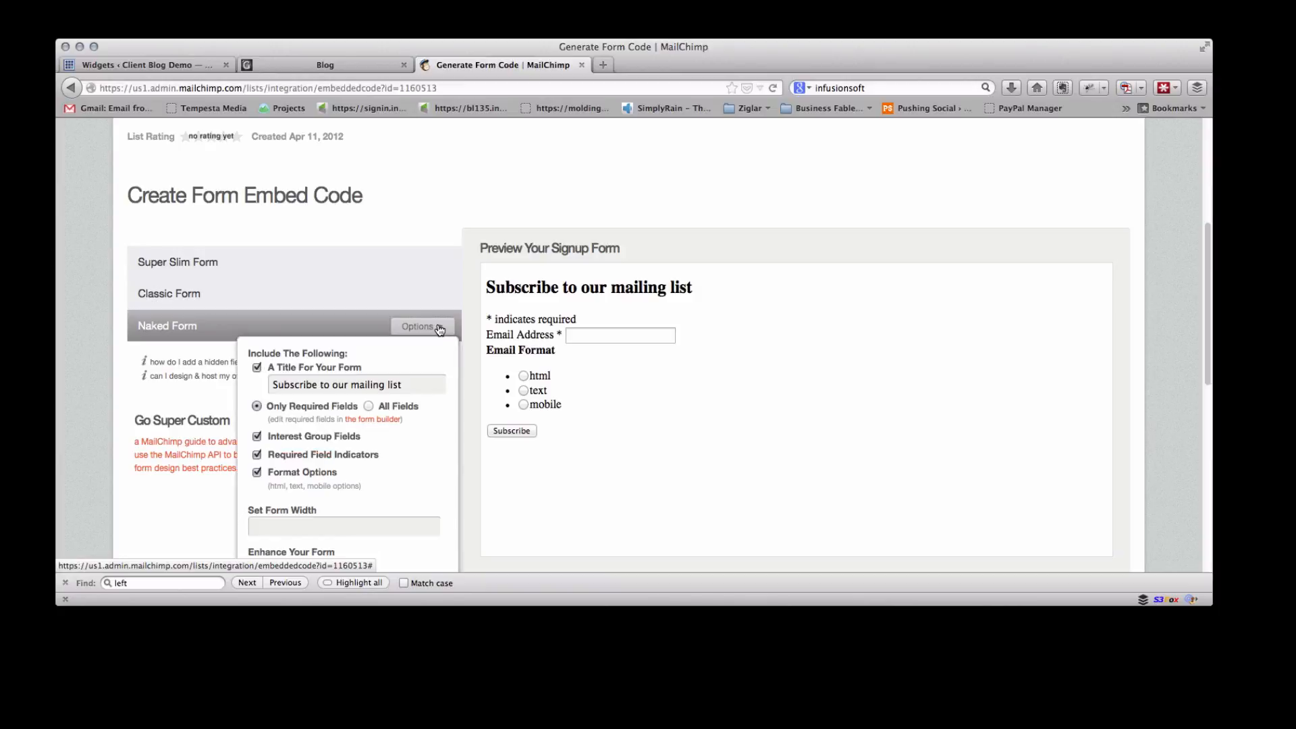
left_click(296, 371)
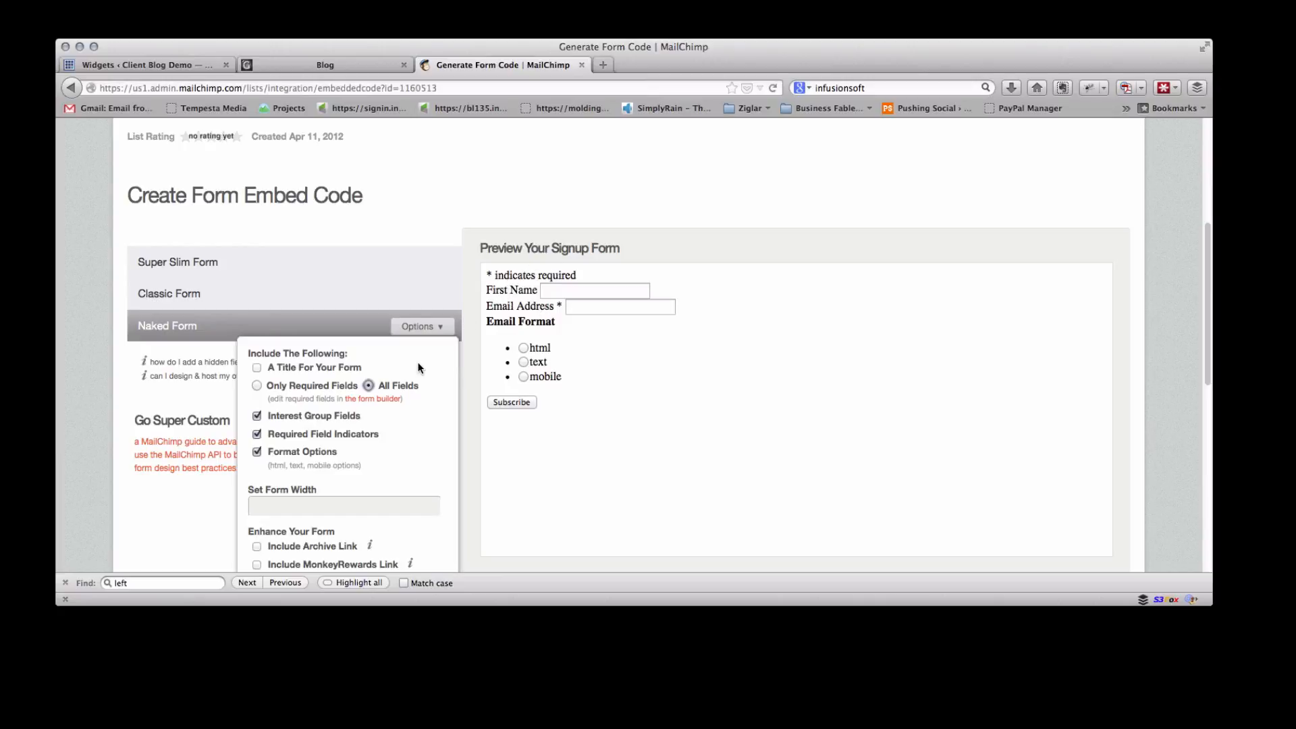
Turn off interest group fields, required field indicators and format options for the form
left_click(257, 416)
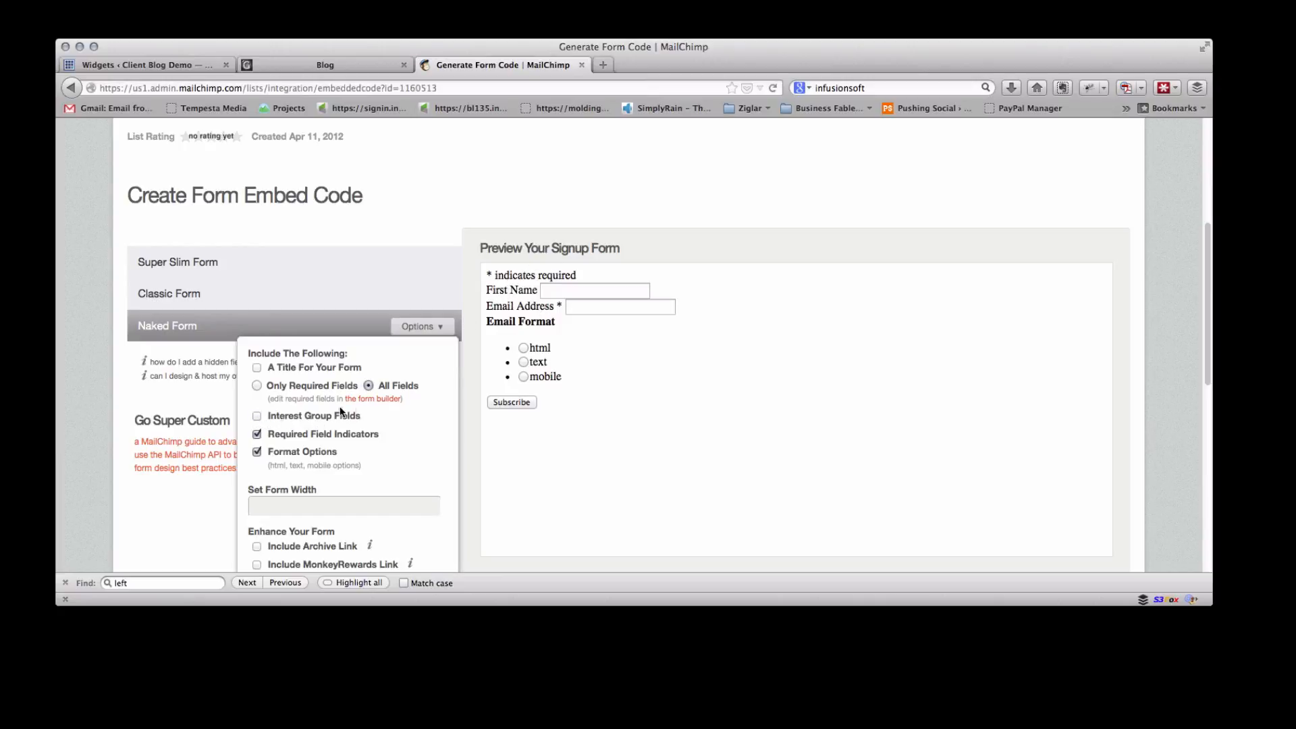
left_click(260, 435)
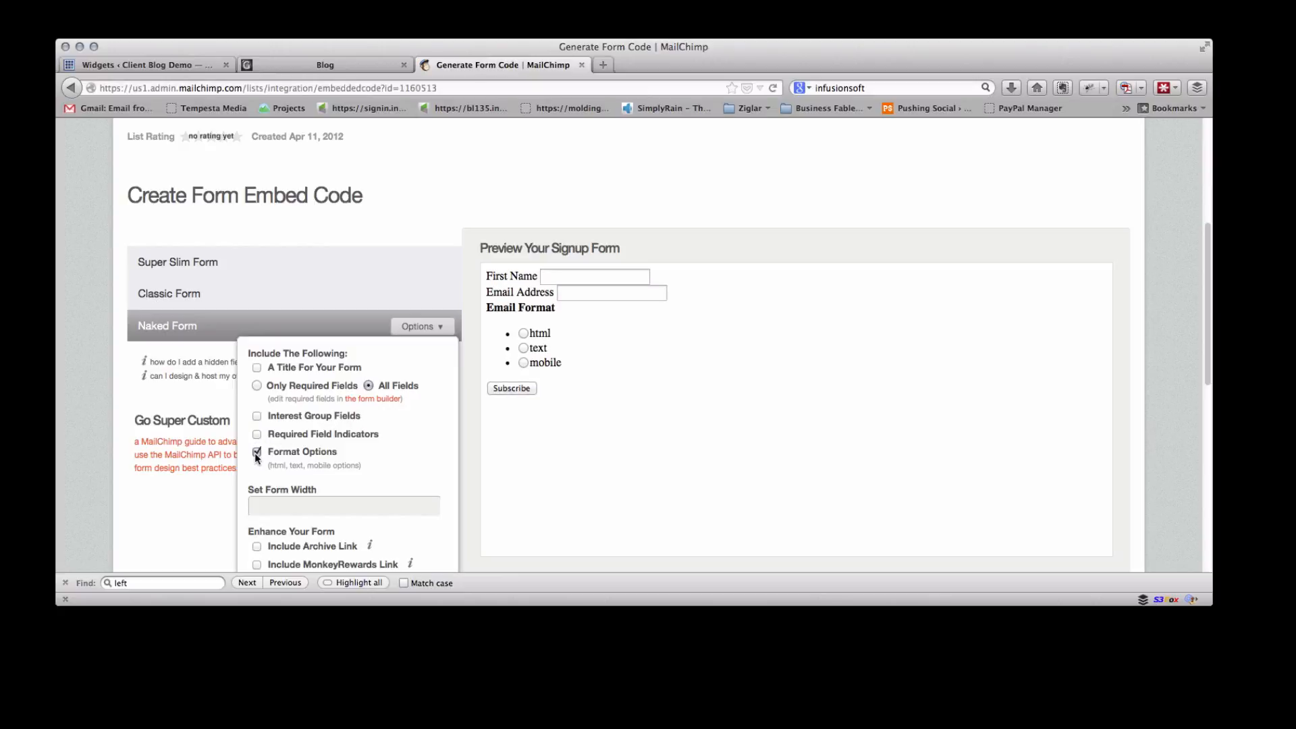
left_click(256, 452)
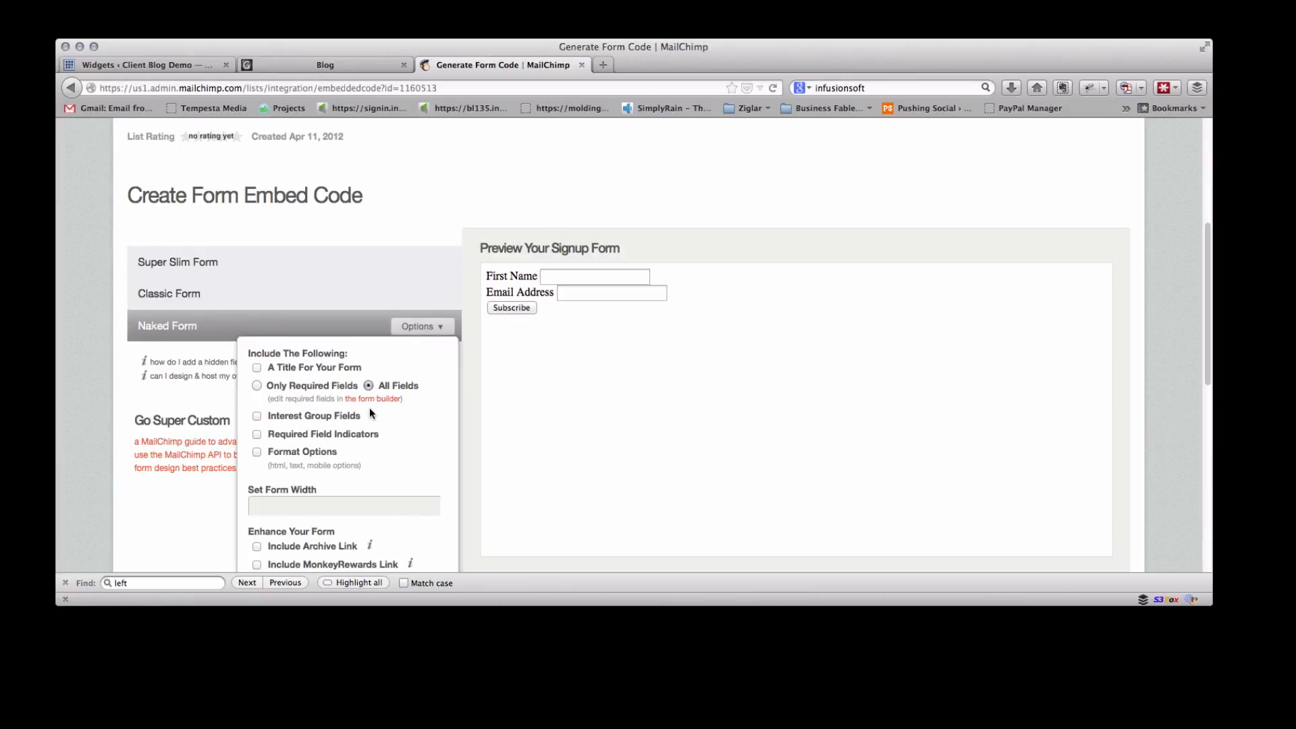
Set the form width to 250
scroll(369, 414, "down", 2)
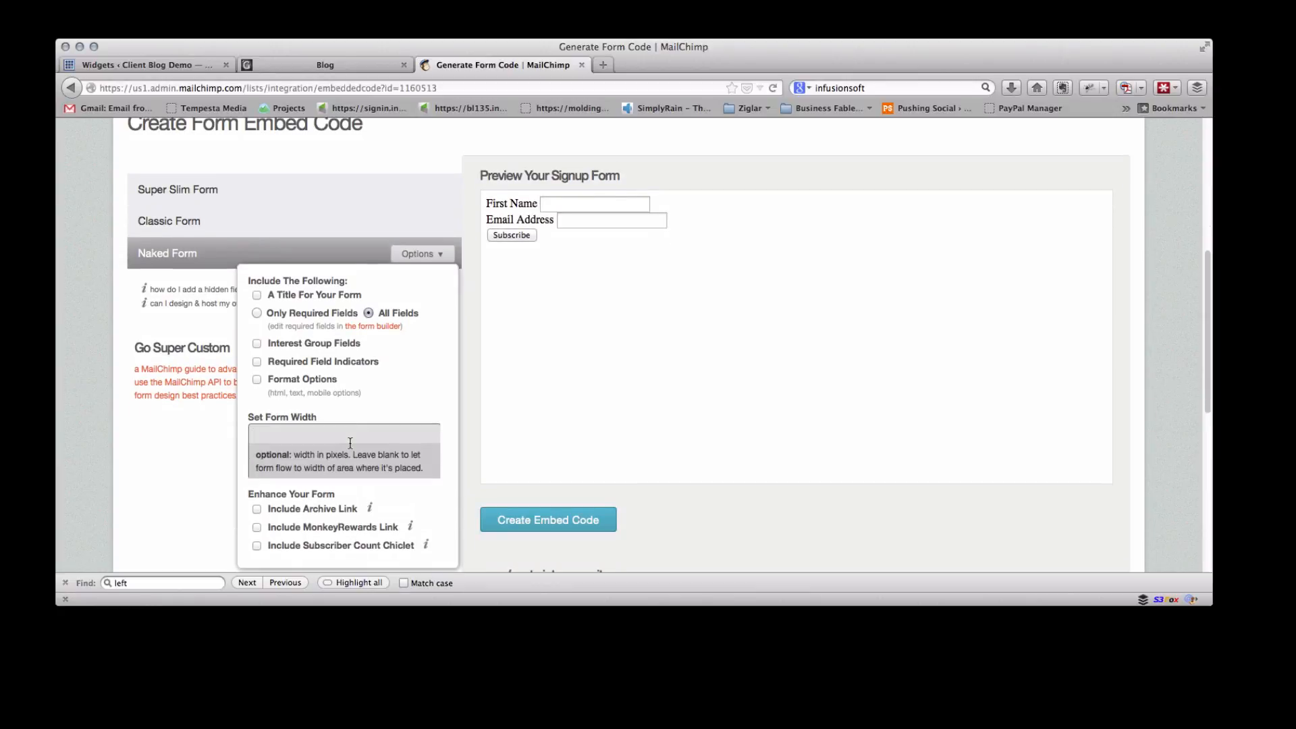
left_click(350, 443)
type("250")
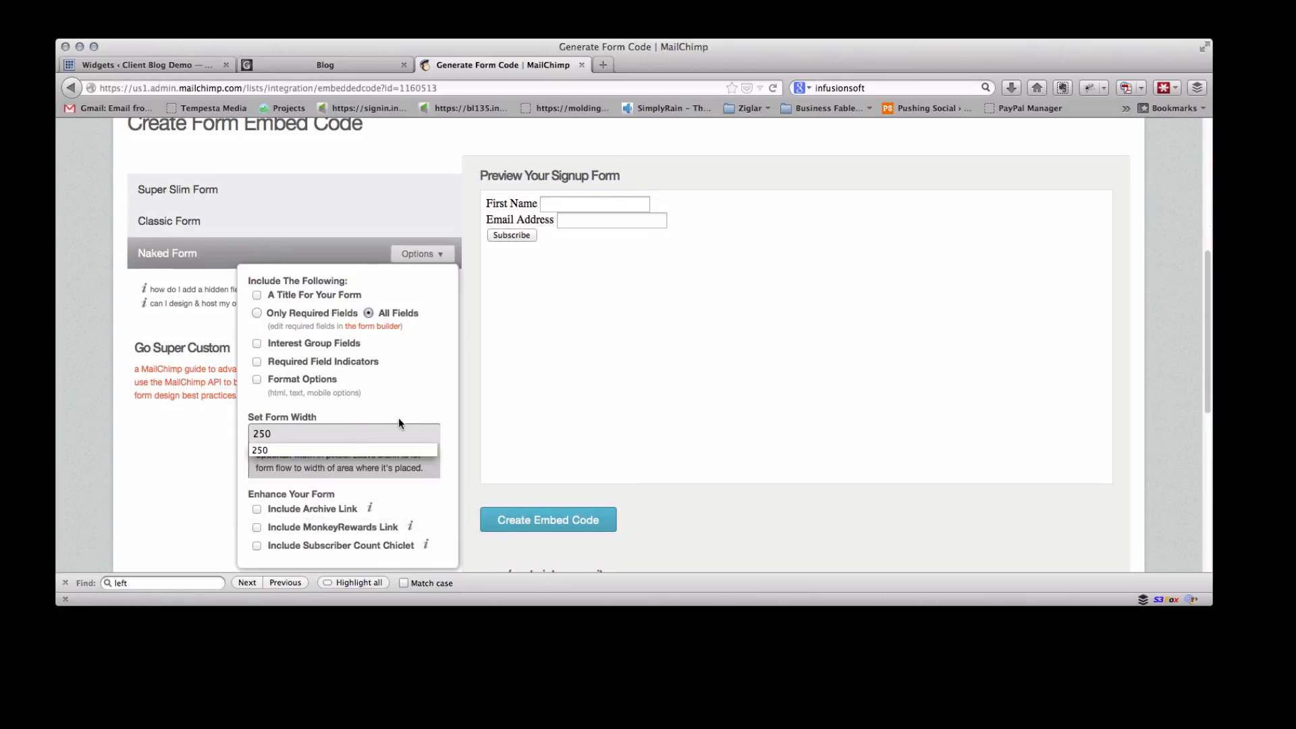
left_click(412, 381)
Create the embed code and select all of the generated signup code for copying
scroll(412, 379, "down", 1)
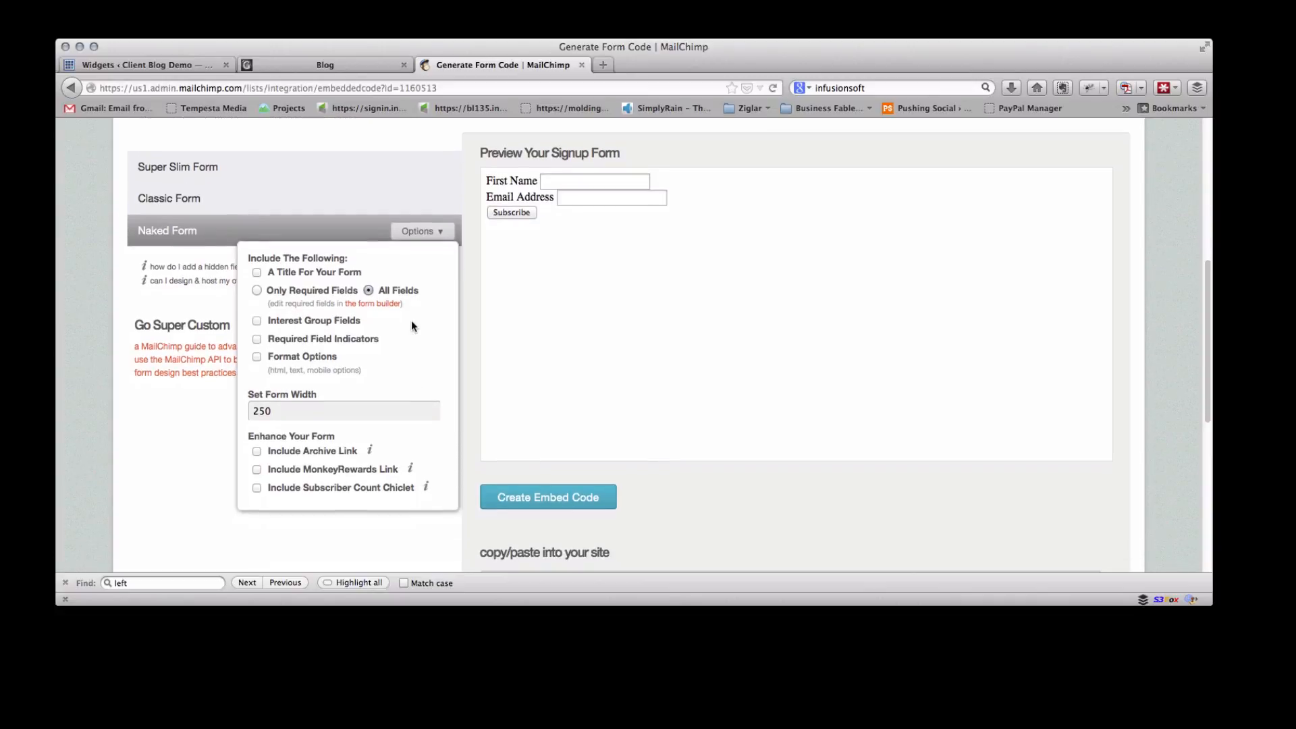
scroll(411, 325, "down", 1)
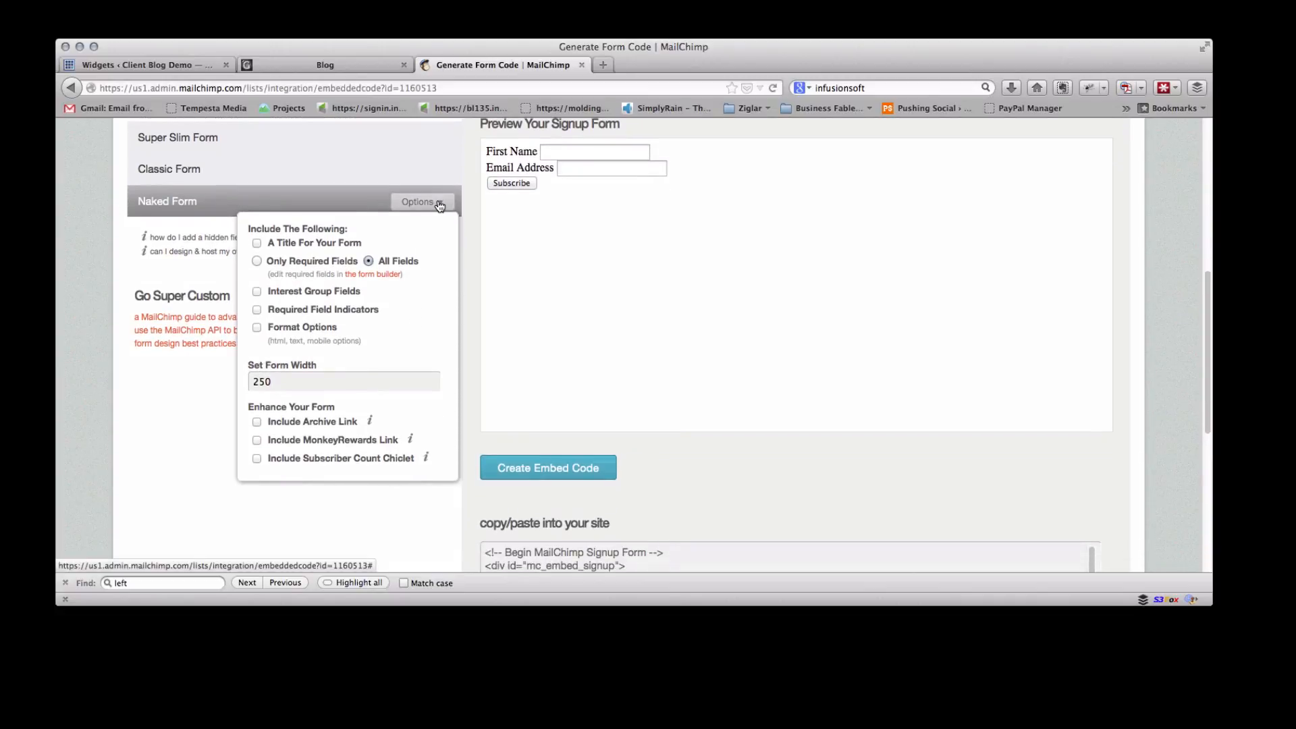
left_click(548, 475)
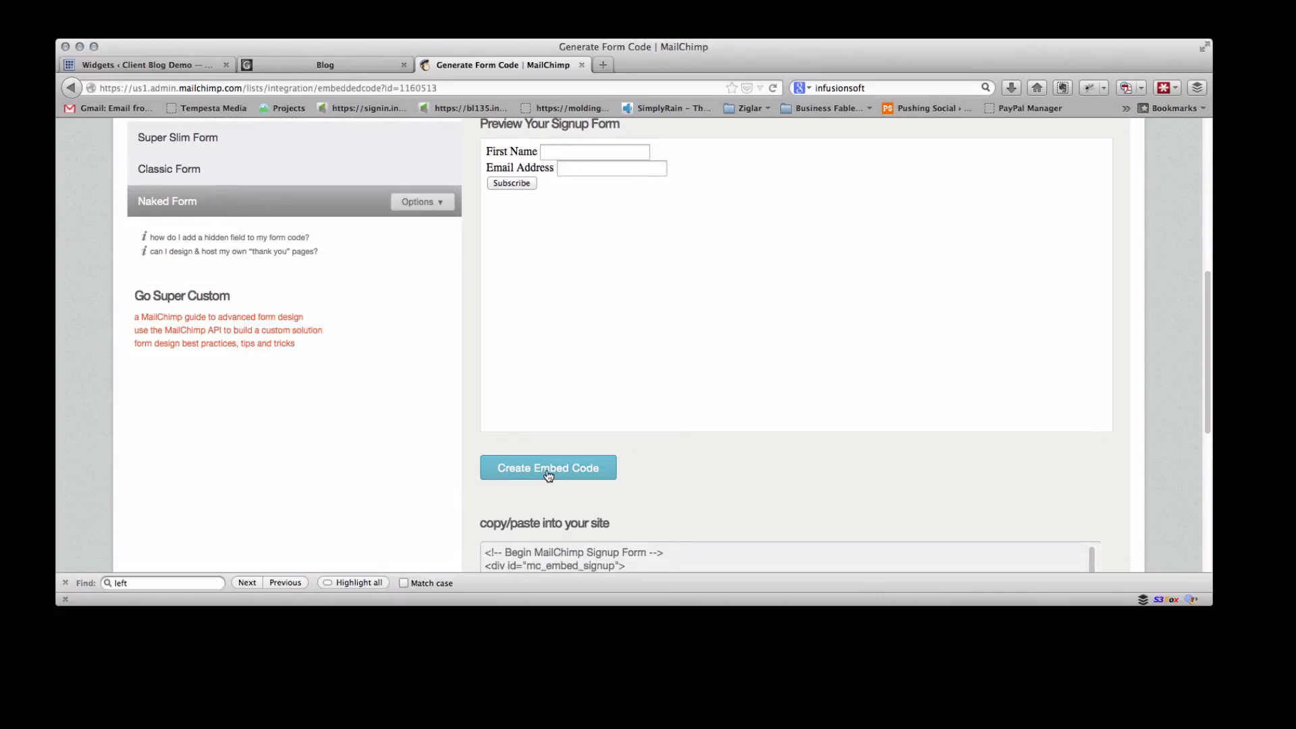
scroll(548, 476, "down", 5)
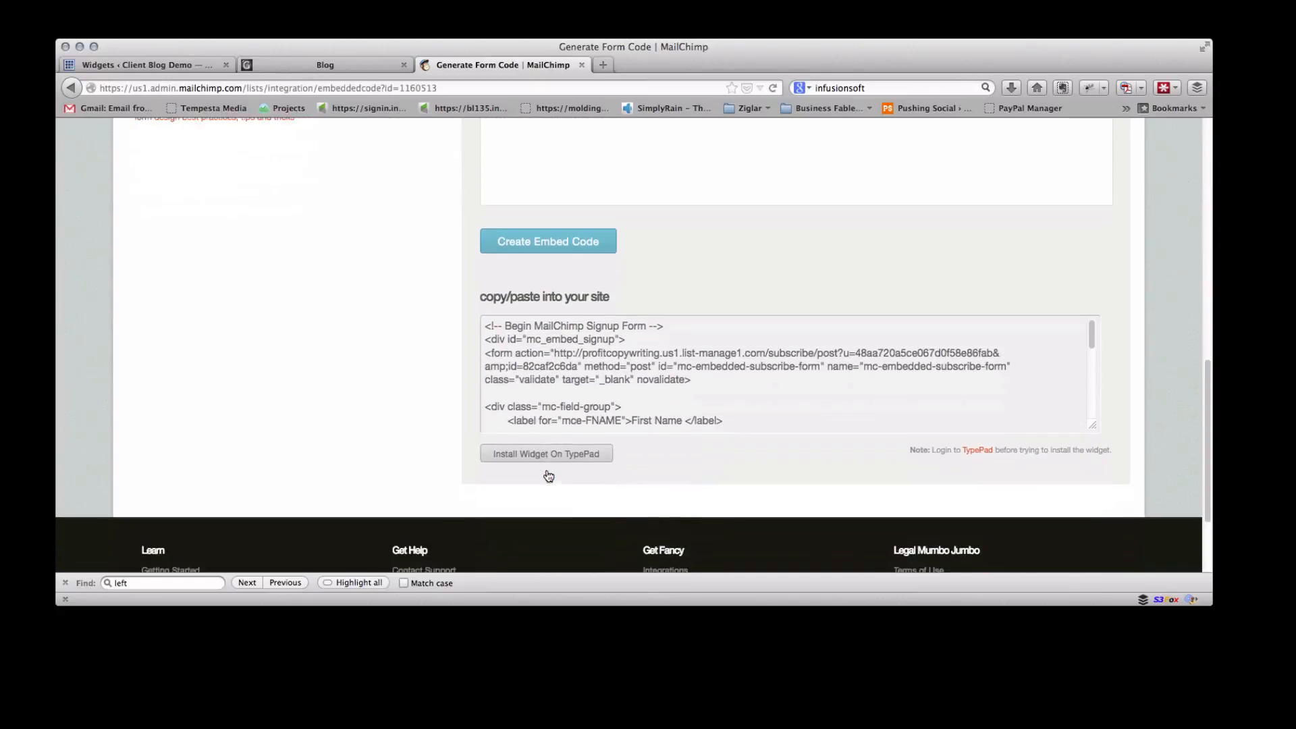
left_click(619, 386)
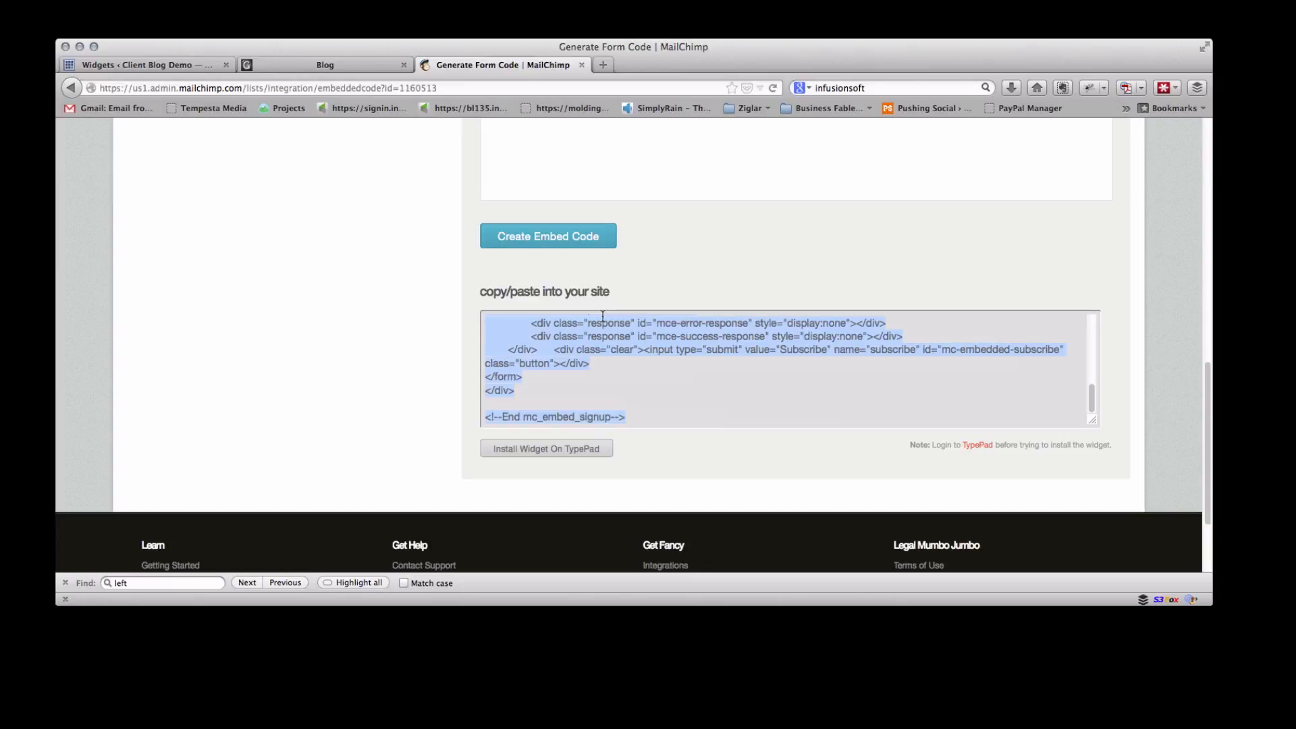
In the sidebar Text widget, delete the old MailChimp signup code between the heading and the privacy notice
scroll(602, 337, "up", 3)
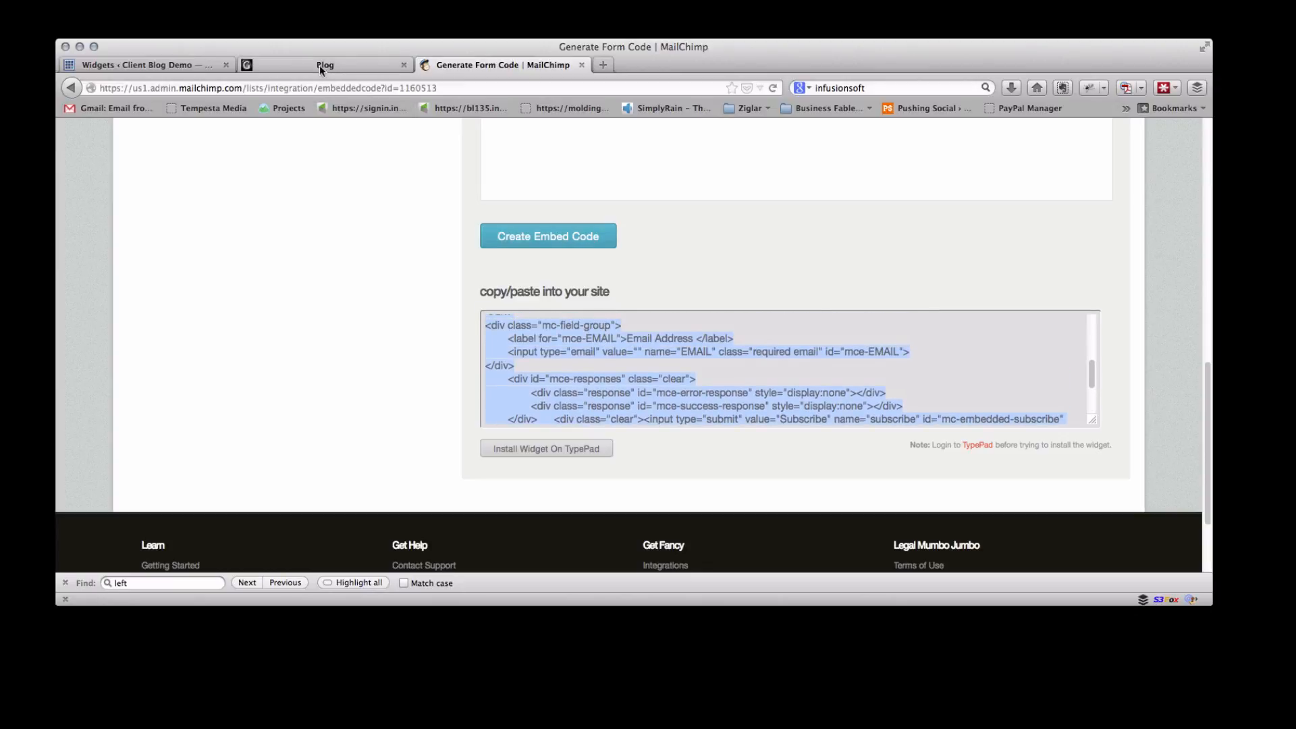
left_click(144, 68)
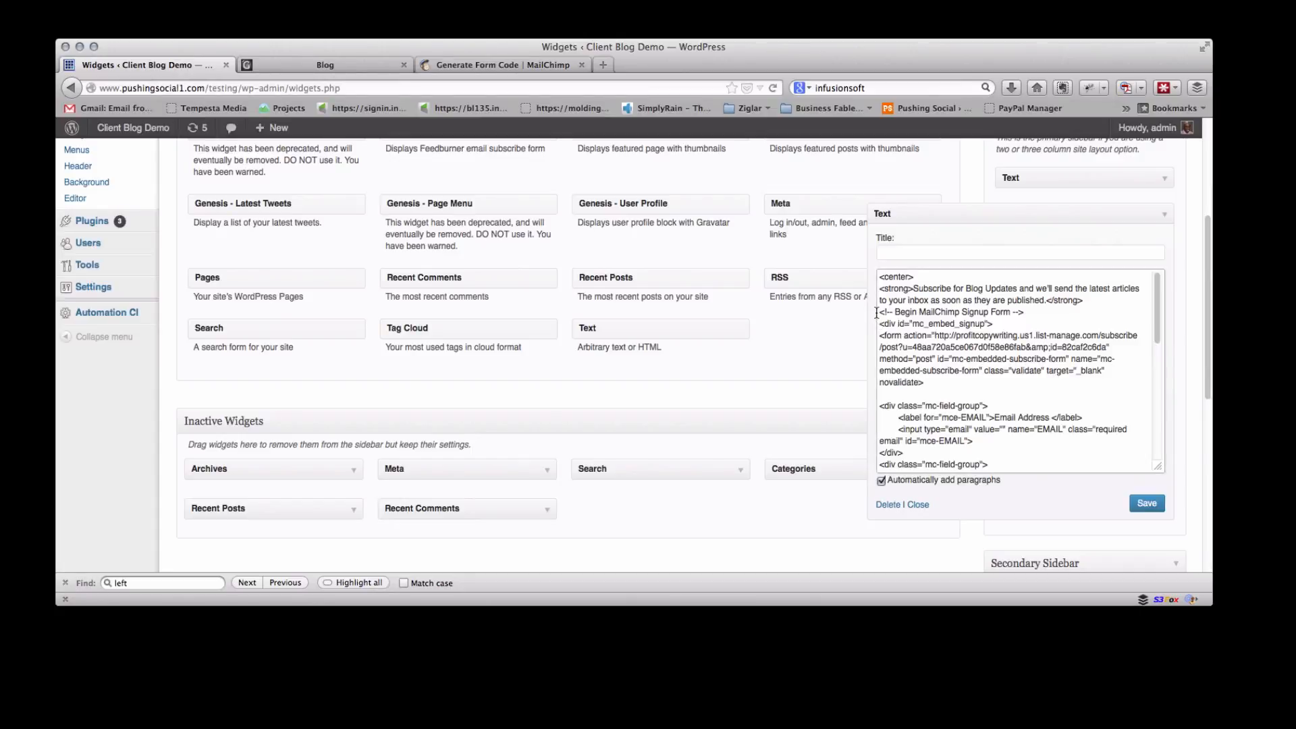
left_click_drag(883, 316, 961, 443)
scroll(962, 441, "down", 6)
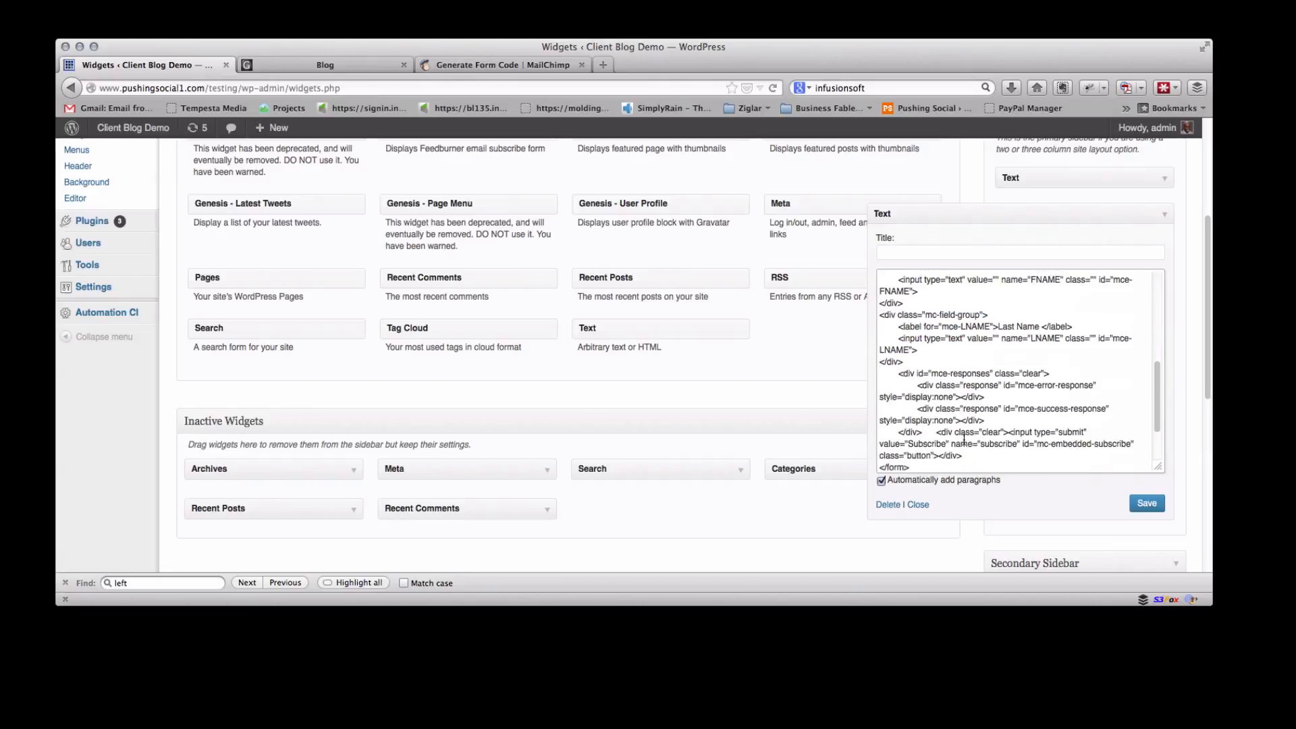
left_click(963, 439)
scroll(963, 439, "down", 1)
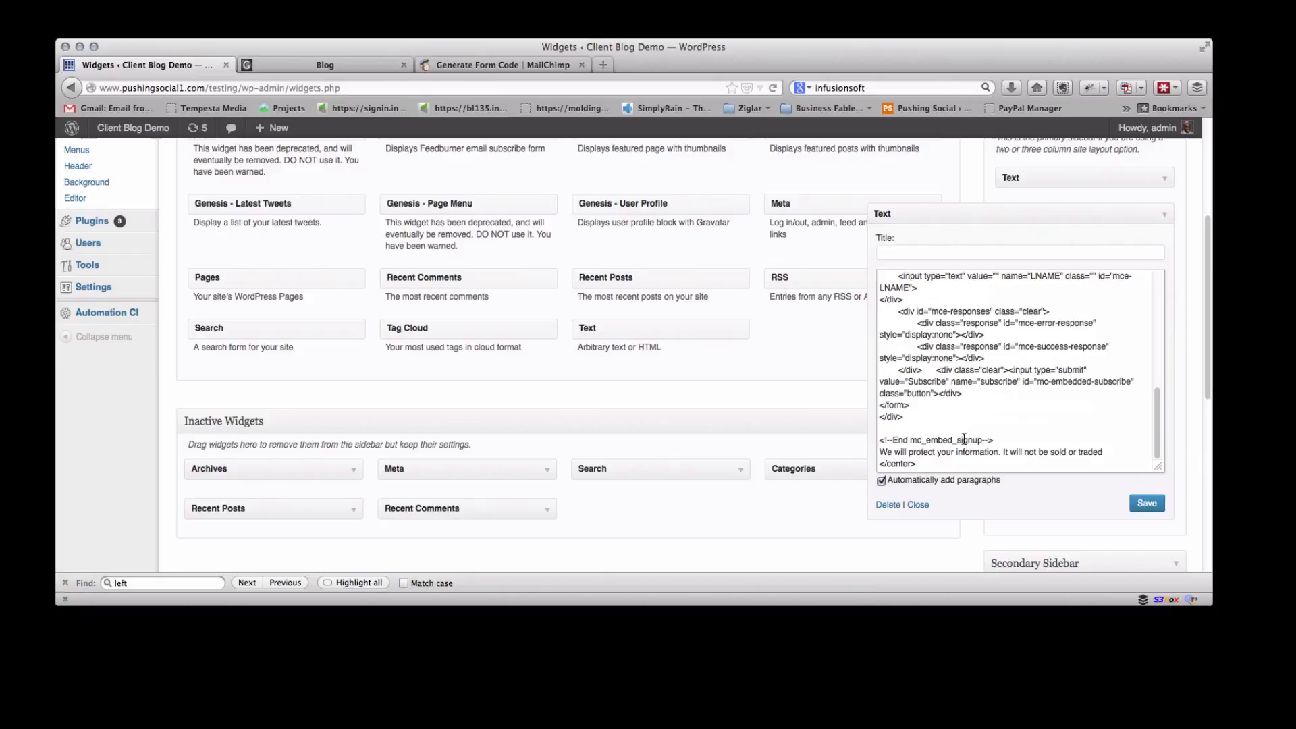
left_click(1000, 440, "shift")
left_click_drag(999, 439, 872, 309)
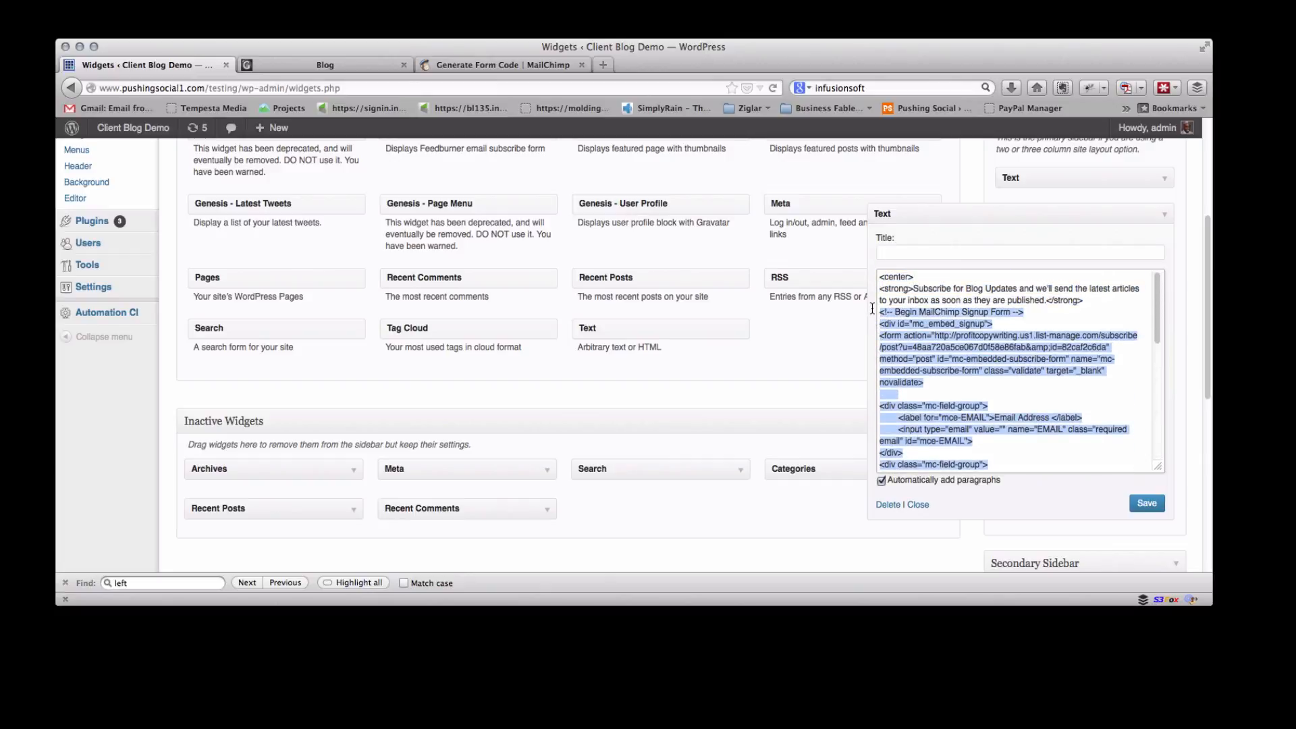
key("BackSpace")
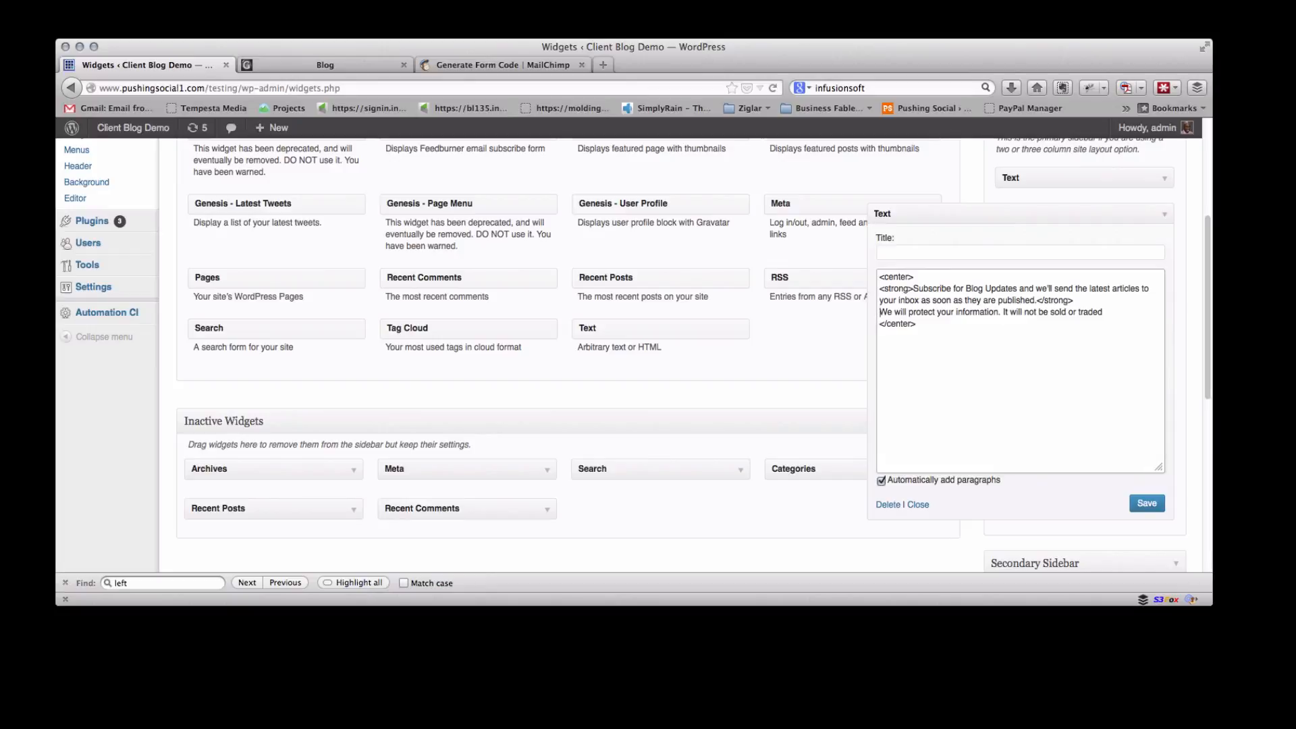
Paste the new signup code in its place, put the privacy notice on its own line, and save the widget
key("super+v")
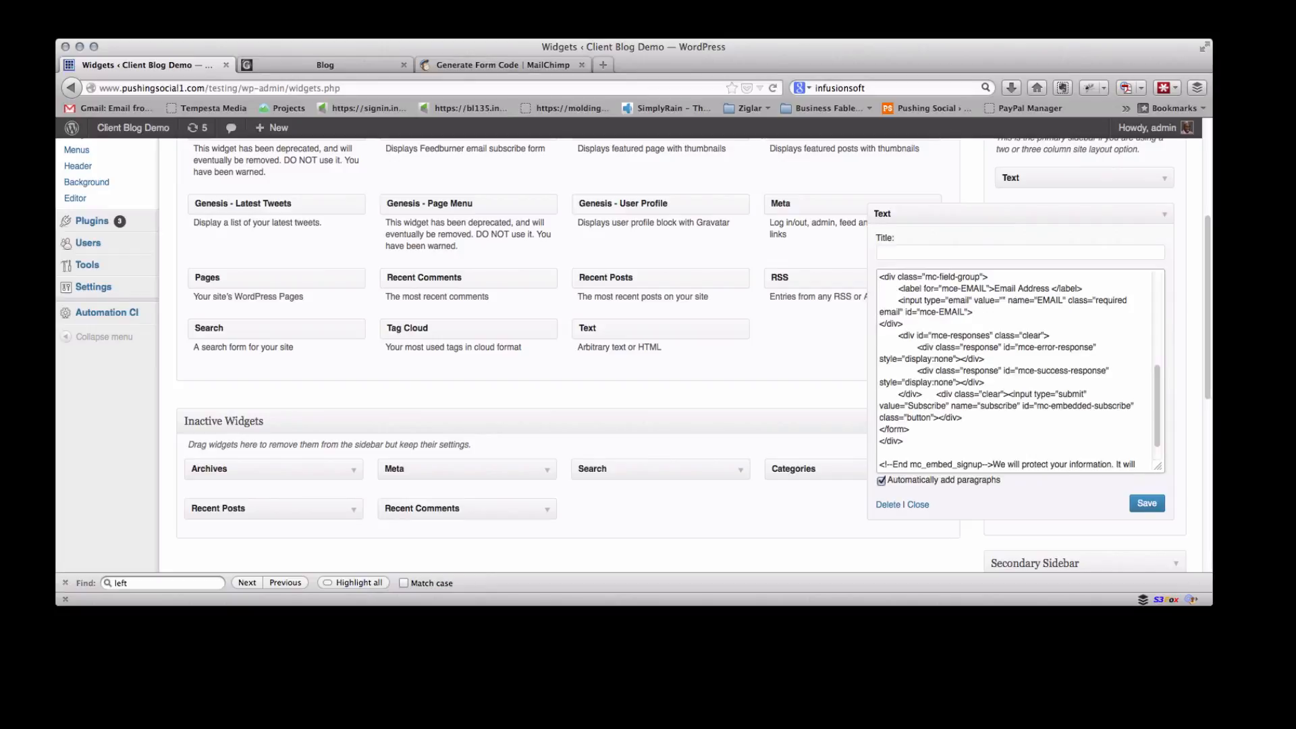
key("Return")
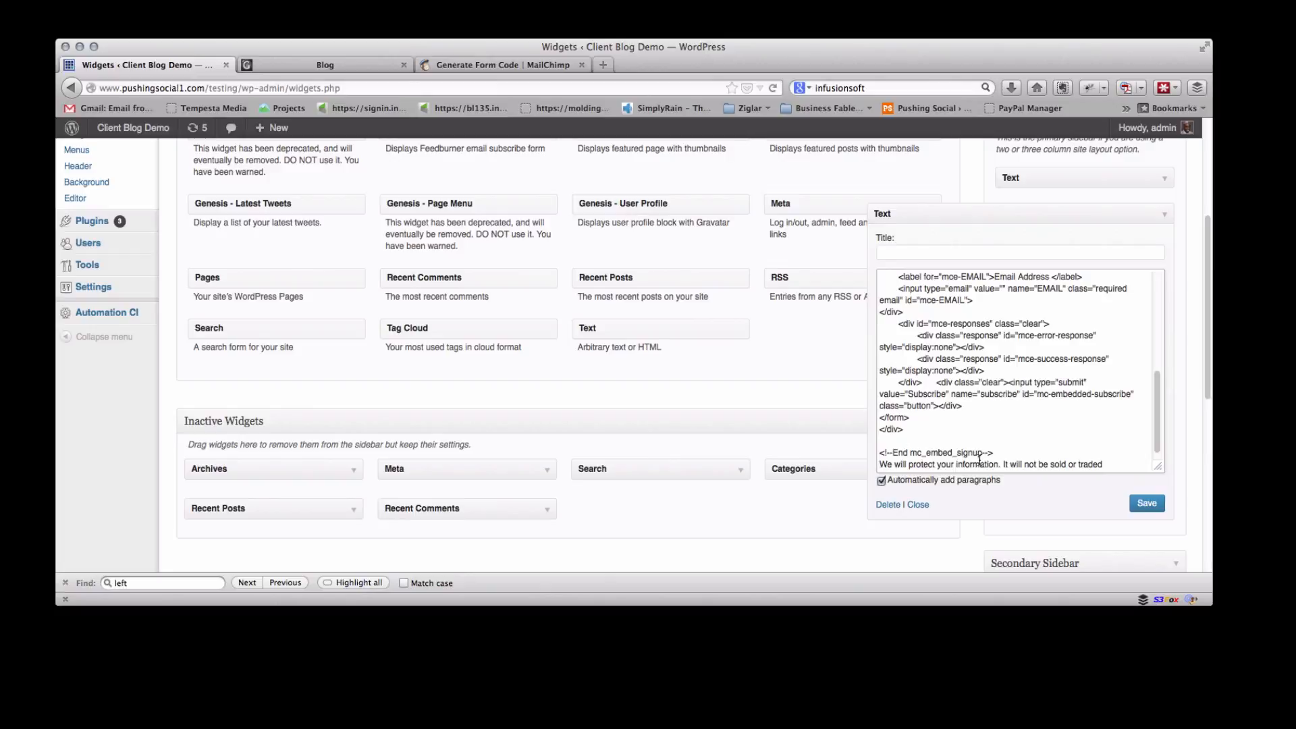
scroll(919, 342, "up", 2)
scroll(919, 342, "up", 5)
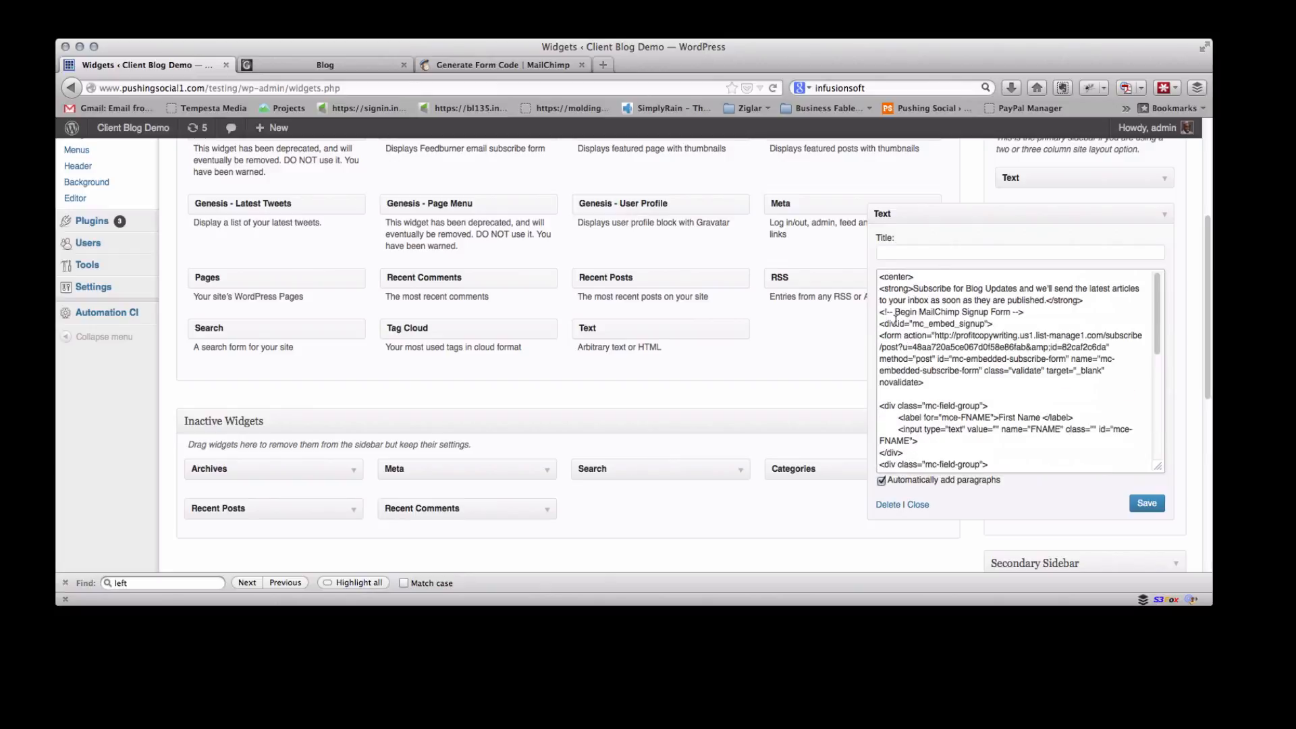
left_click(1149, 511)
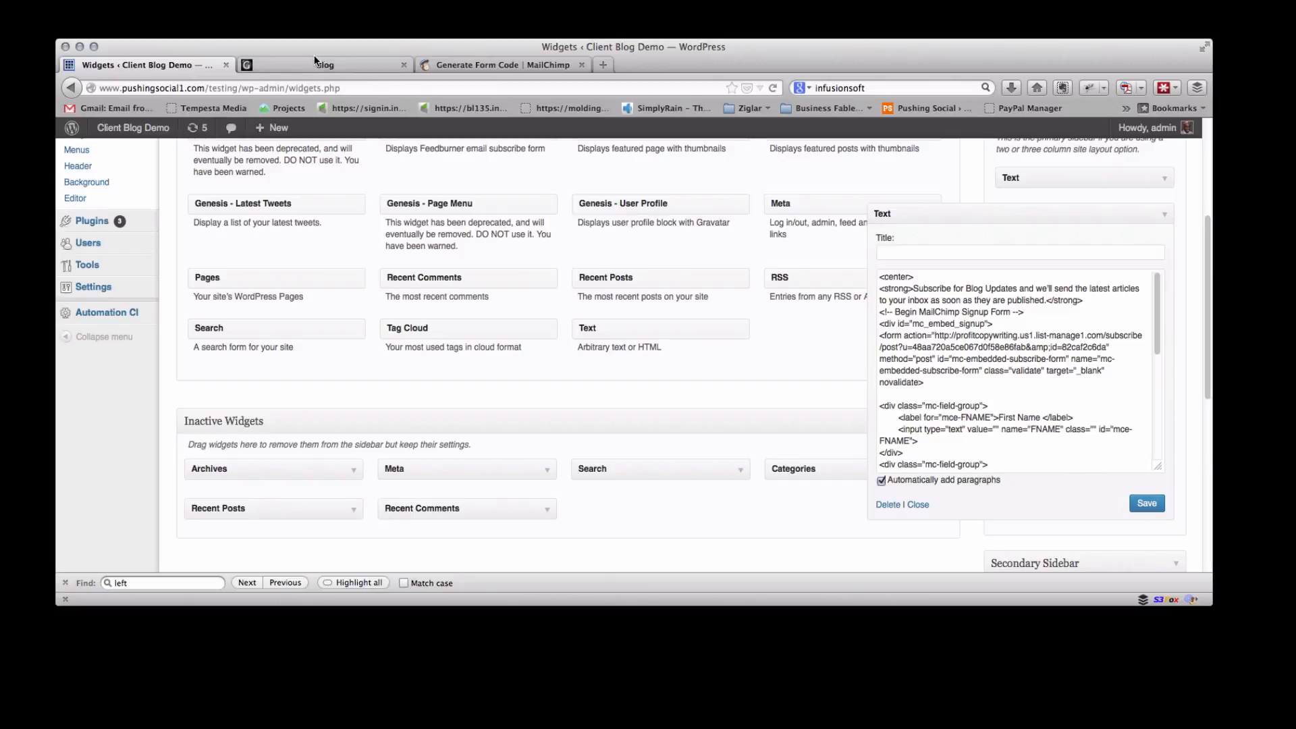
Reload the blog page and scroll to check the updated sidebar subscribe form
left_click(318, 64)
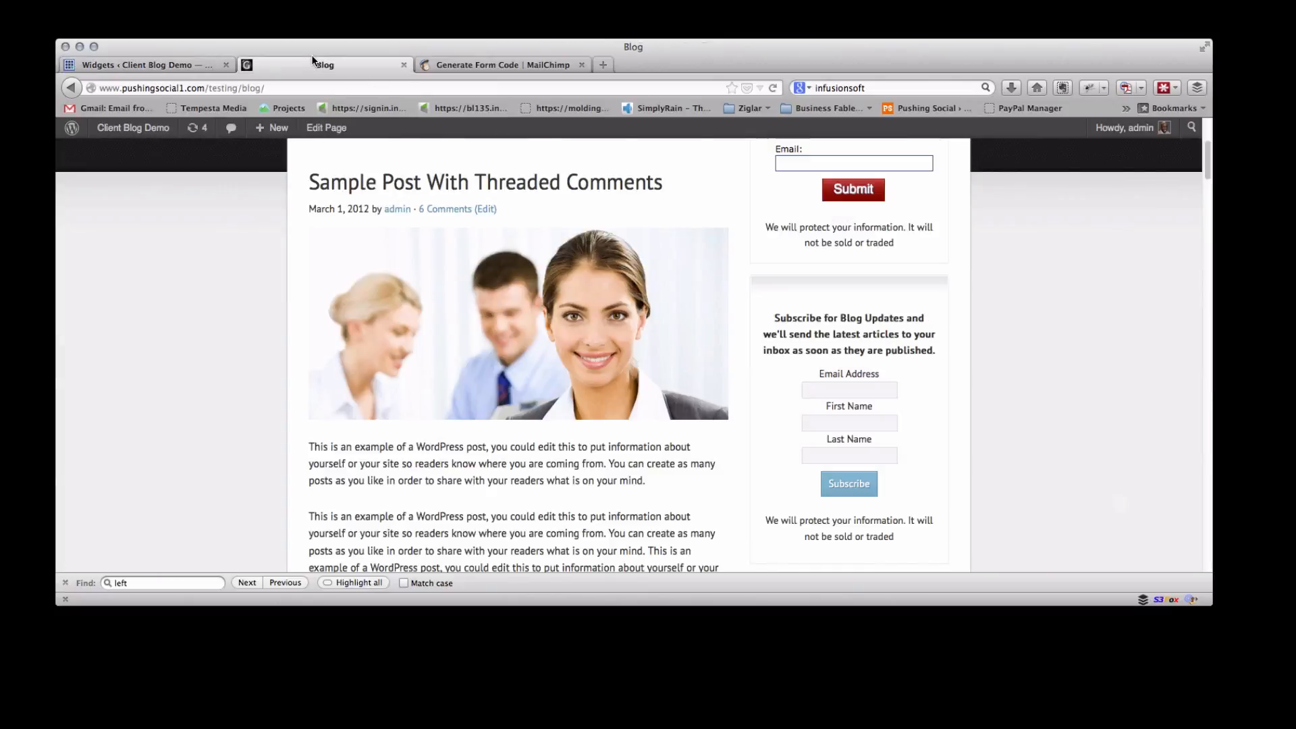
left_click(769, 85)
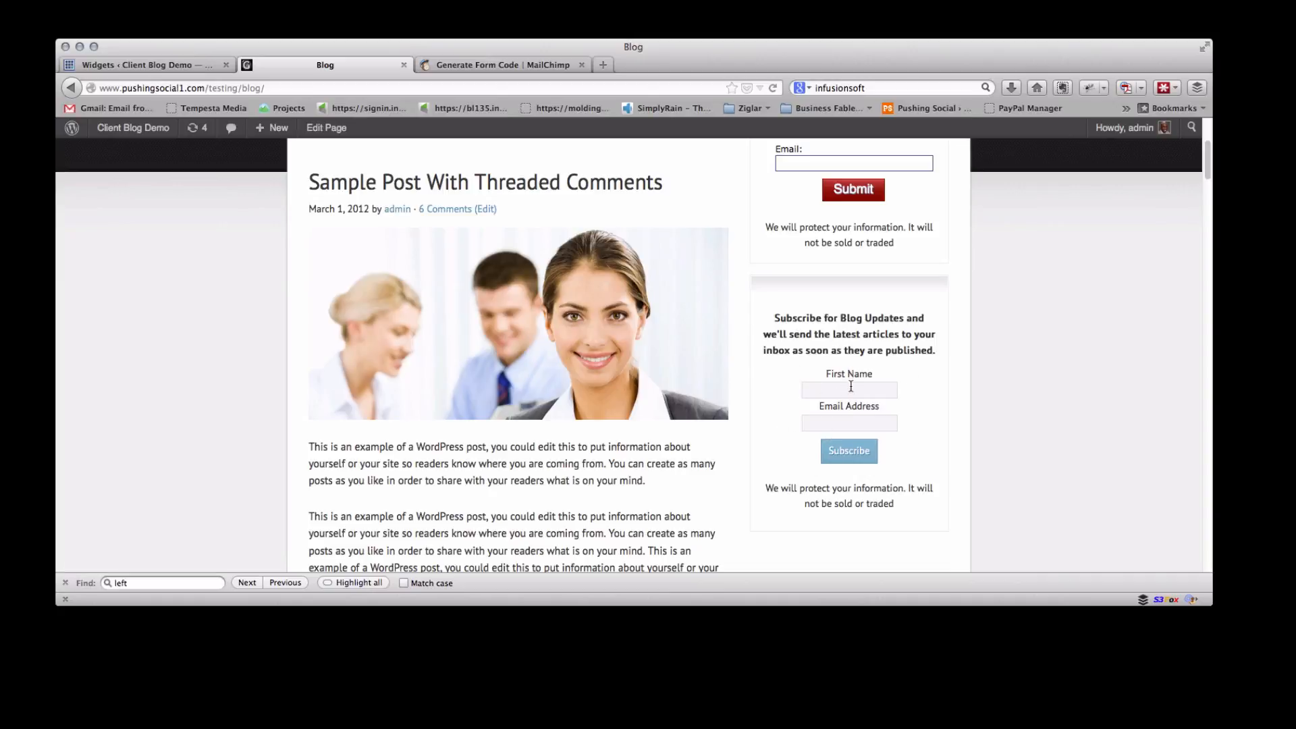
scroll(820, 458, "down", 3)
scroll(820, 459, "up", 2)
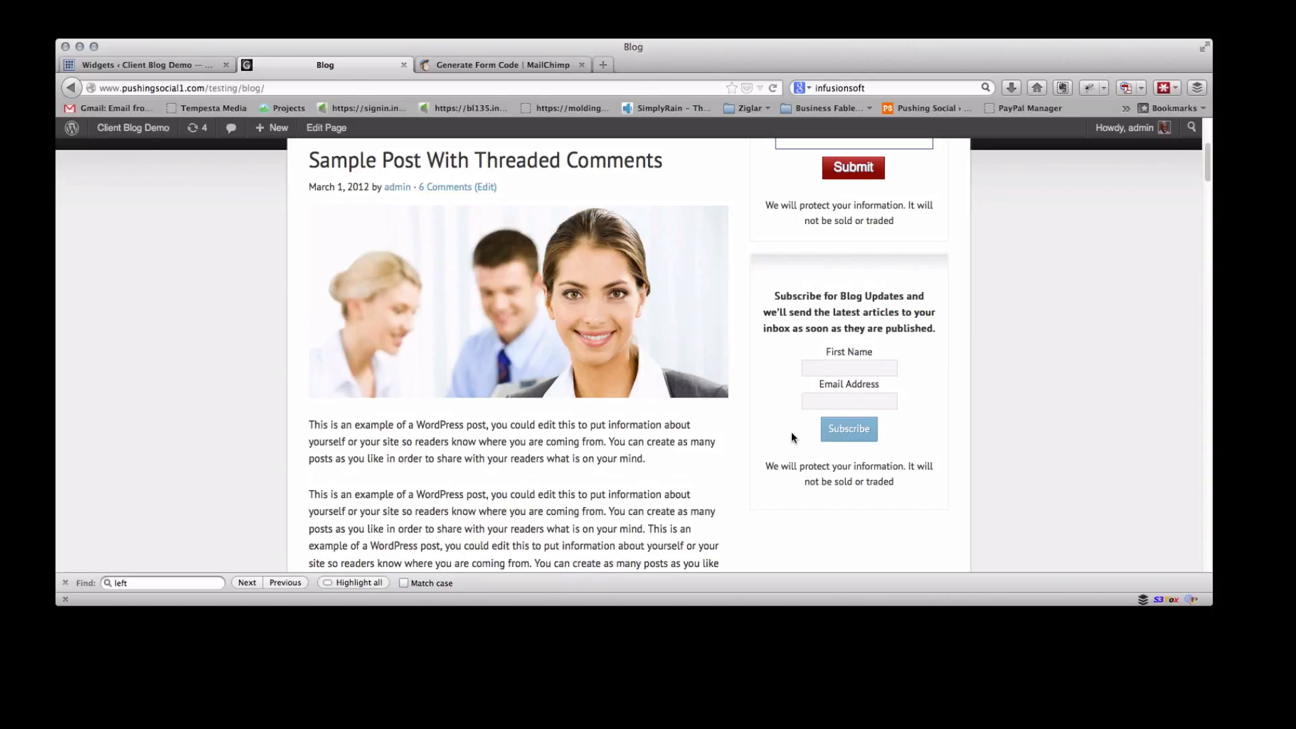
scroll(846, 370, "up", 5)
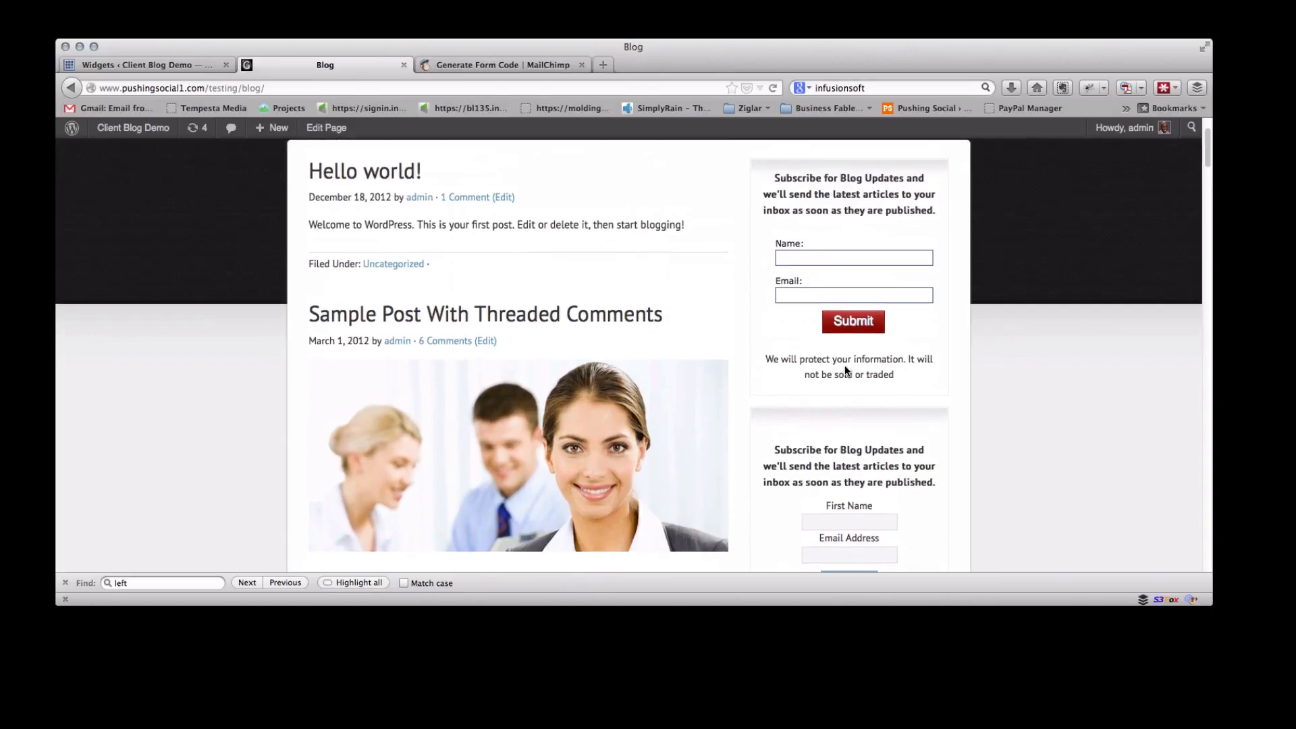